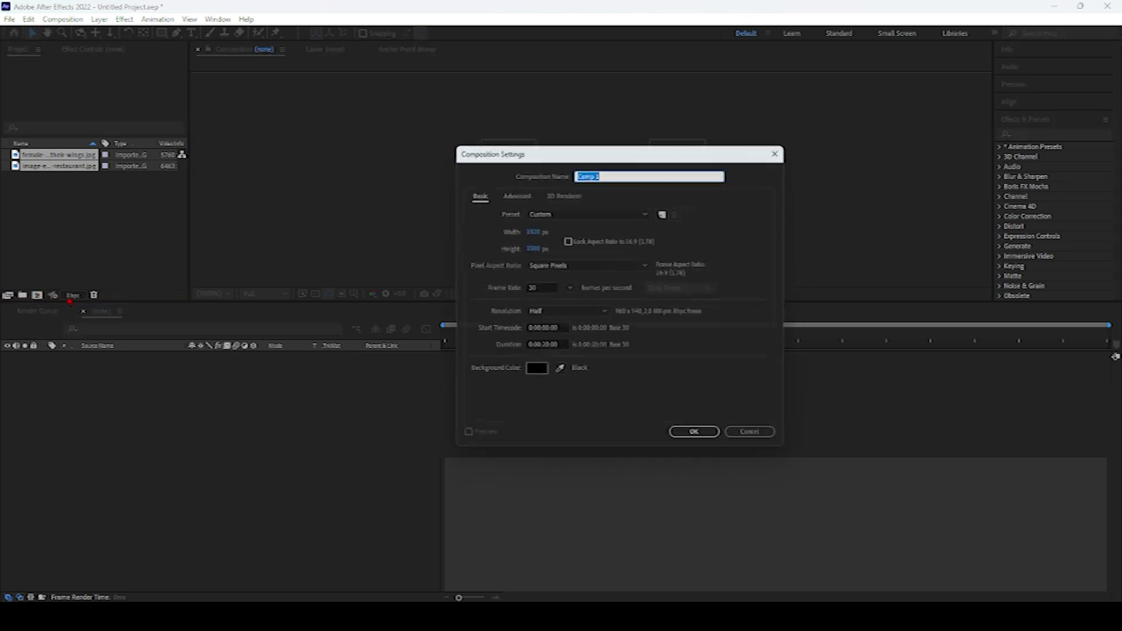
Create a 1920 x 1080, 30 fps composition named main with a duration of 20 seconds and dismiss the warning.
key("BackSpace")
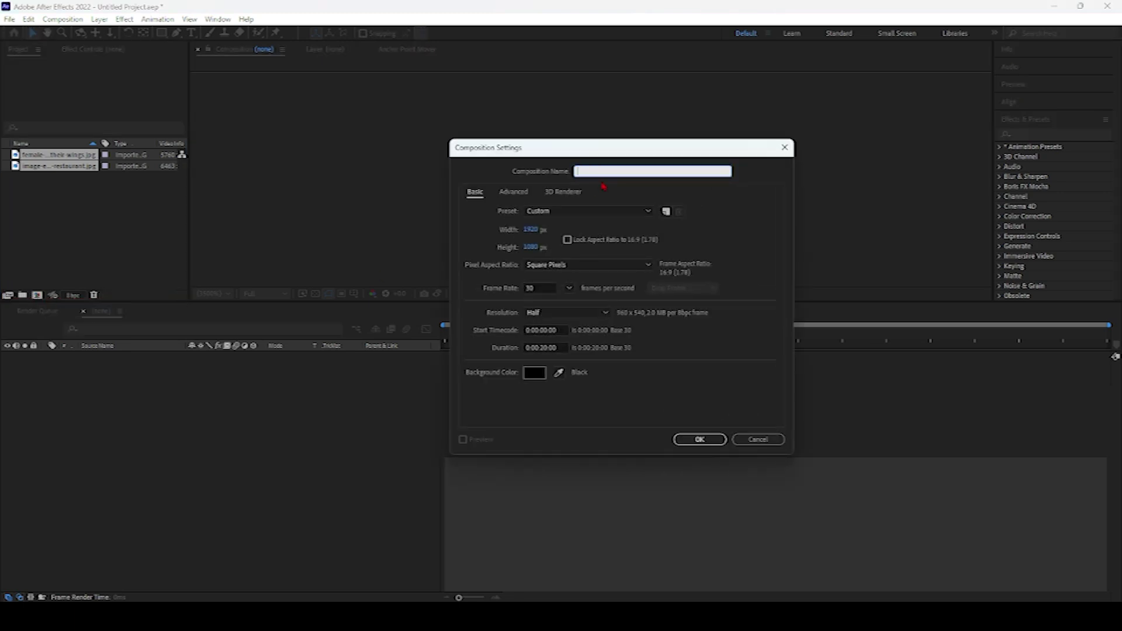
type("me")
left_click(695, 443)
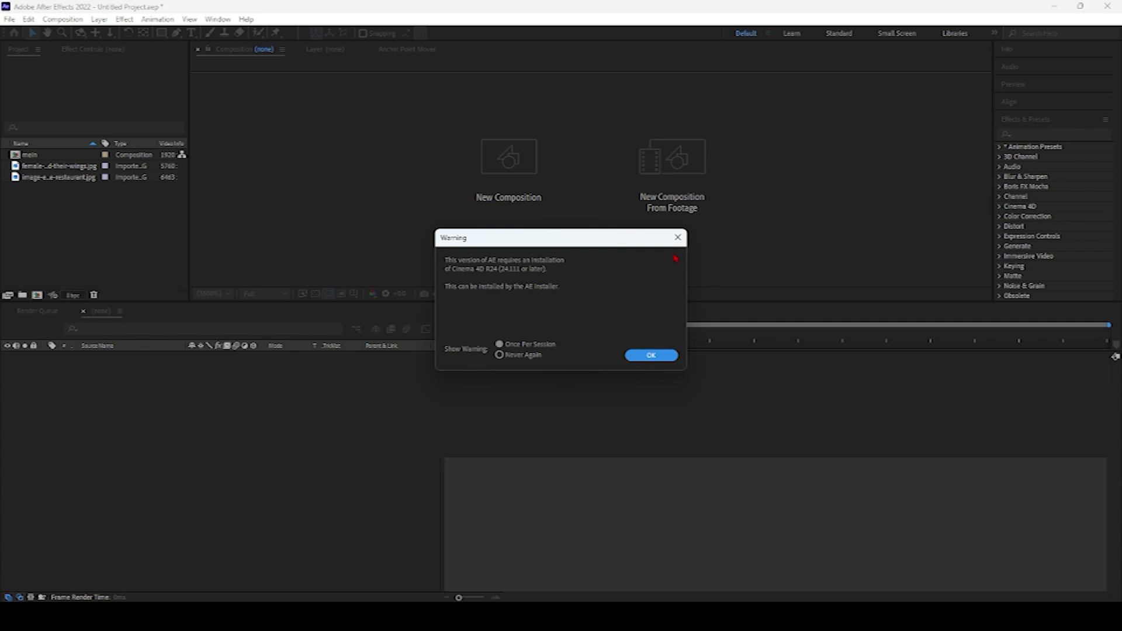
left_click(678, 237)
Start a second new composition and set its 3D renderer to Classic 3D.
left_click(40, 298)
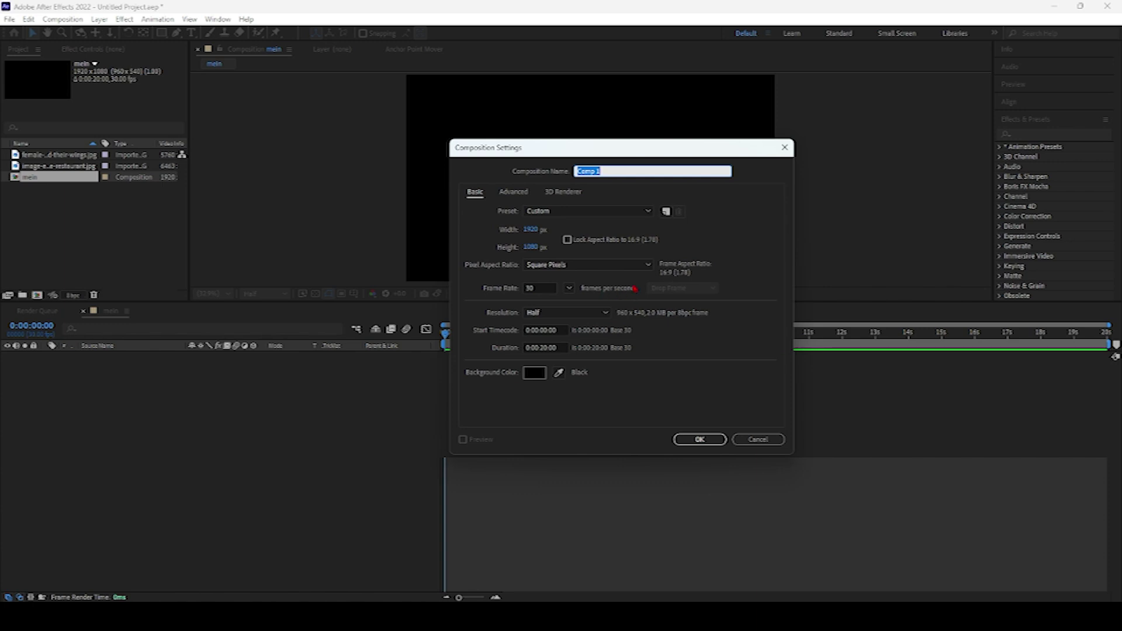
left_click(645, 266)
left_click(645, 269)
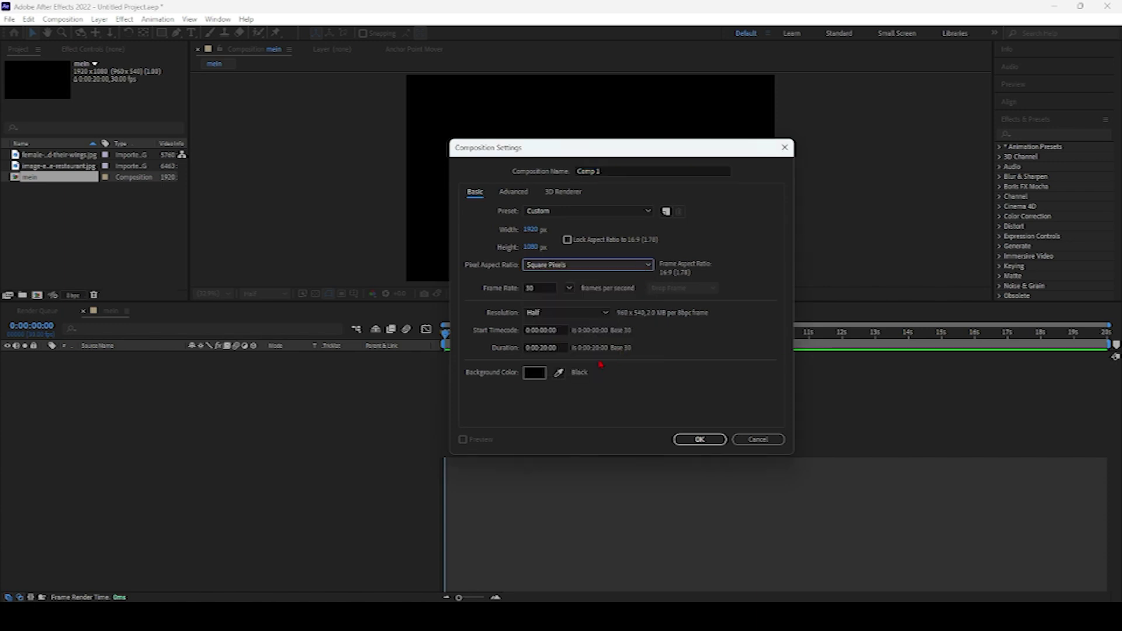
left_click(611, 171)
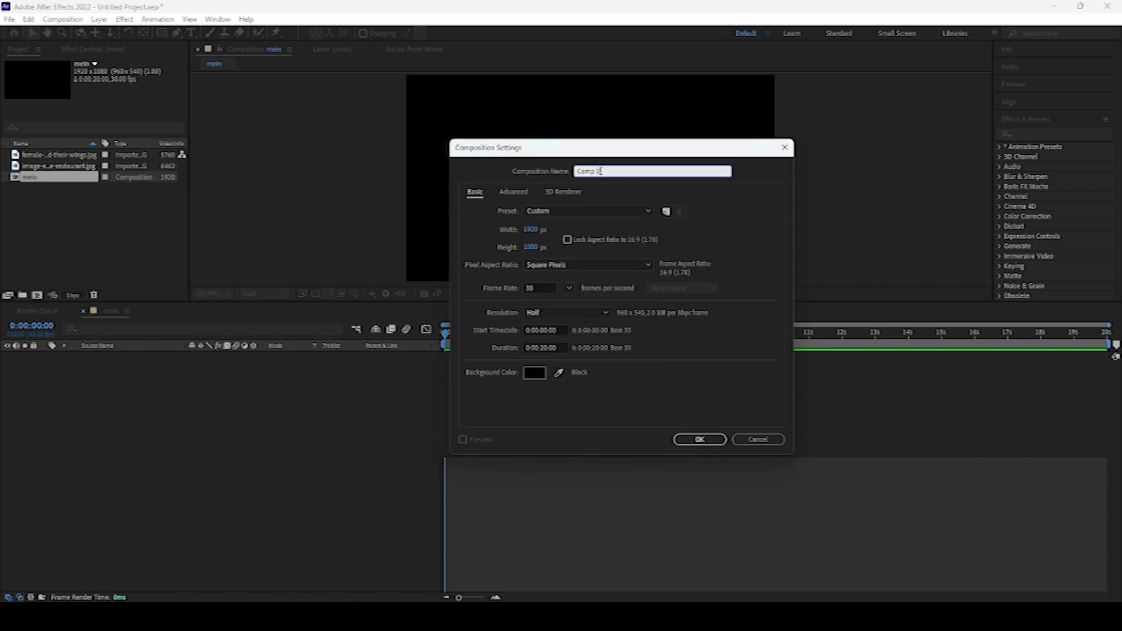
left_click(562, 192)
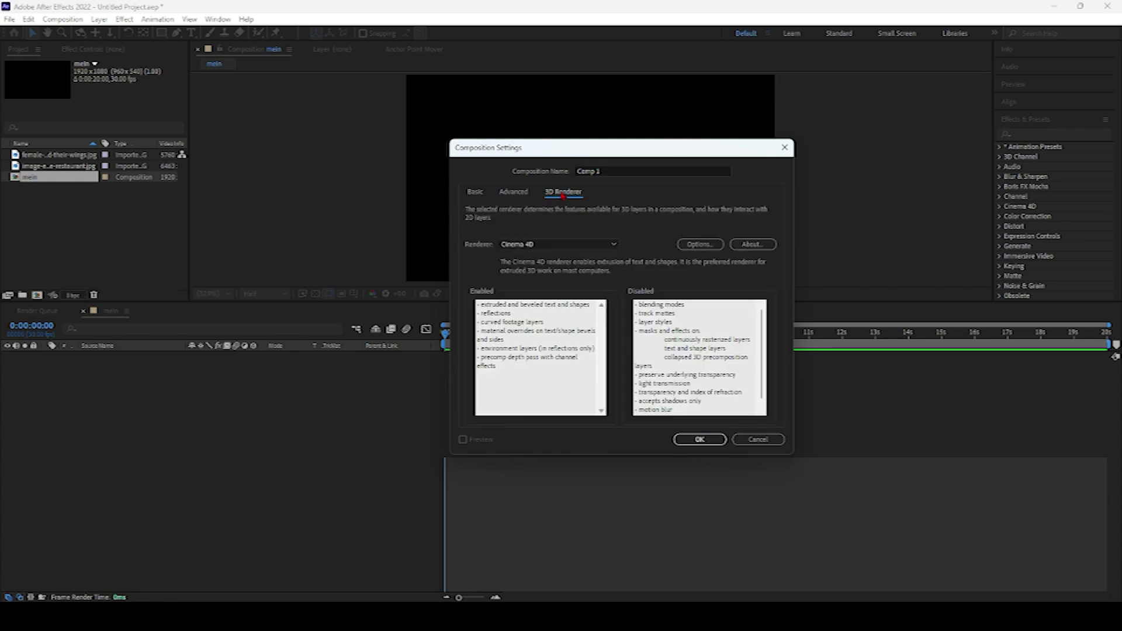
left_click(513, 192)
left_click(566, 192)
left_click(569, 245)
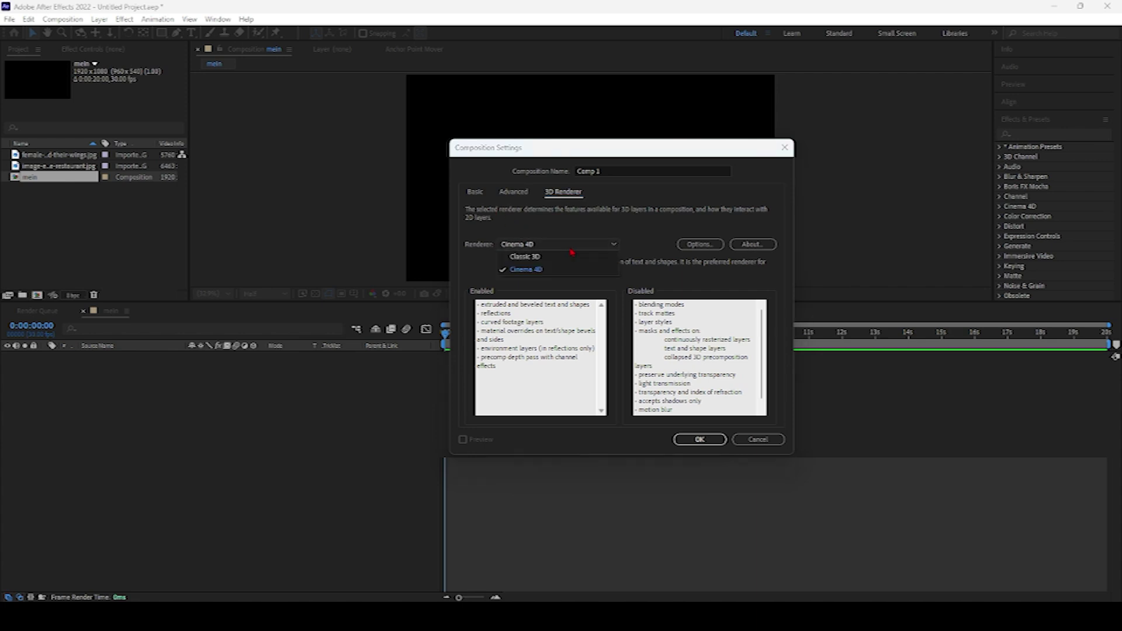
left_click(537, 257)
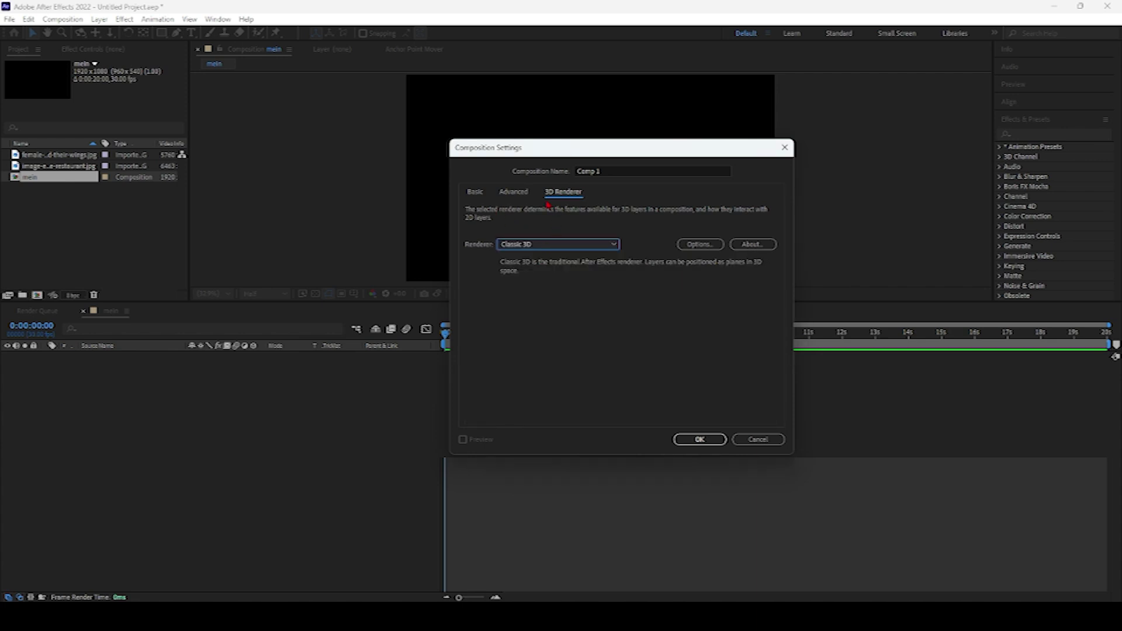
Name the new composition media_01 and create it.
left_click(479, 198)
left_click_drag(636, 170, 548, 170)
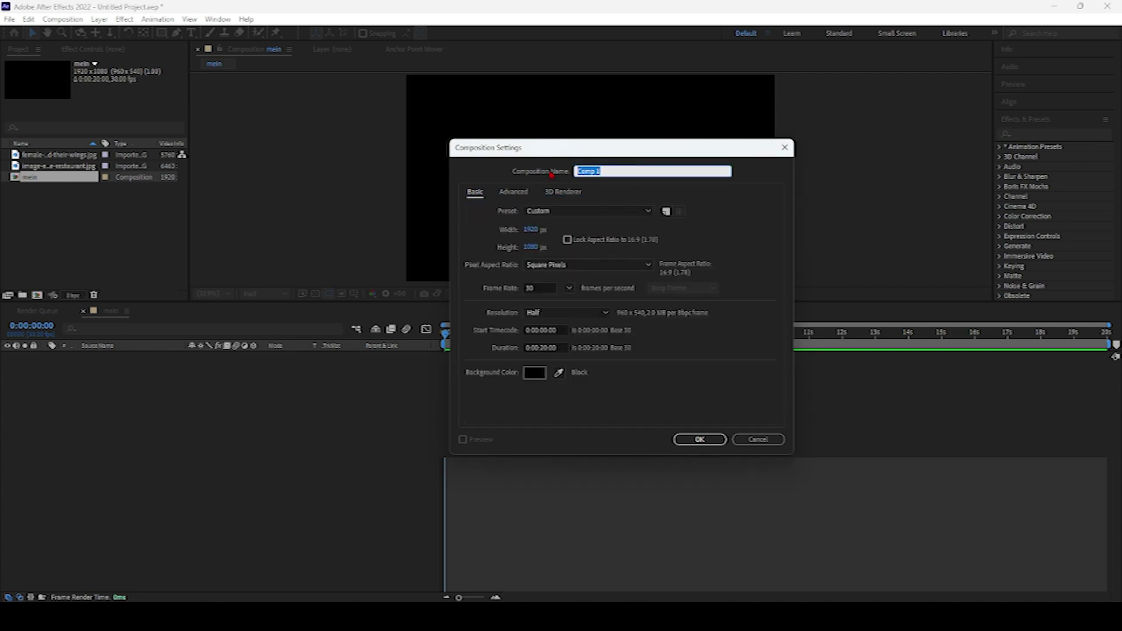
key("BackSpace")
type("media_01")
left_click(700, 440)
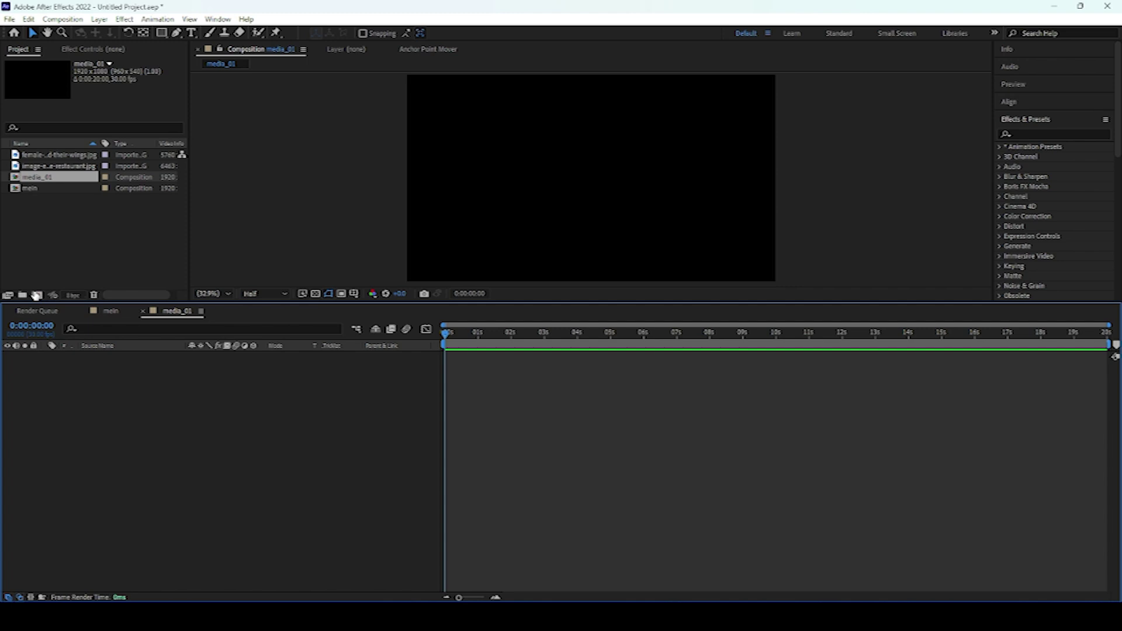
Add the couple cafe restaurant image to the media_01 composition and scale it to 30% to fill the frame.
left_click(47, 155)
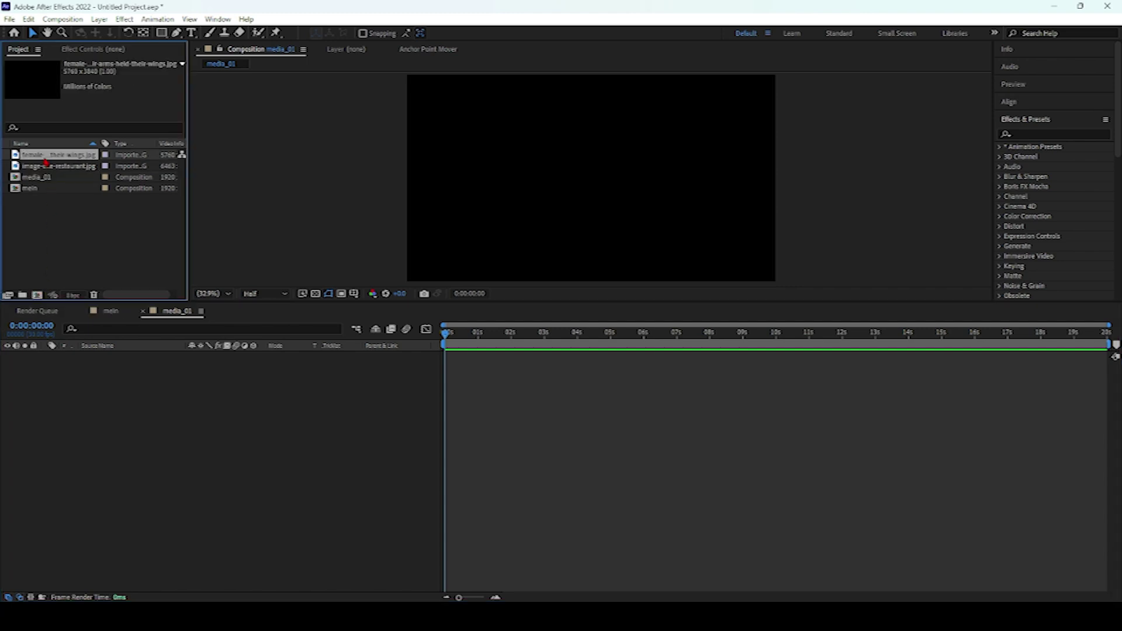
left_click(46, 167)
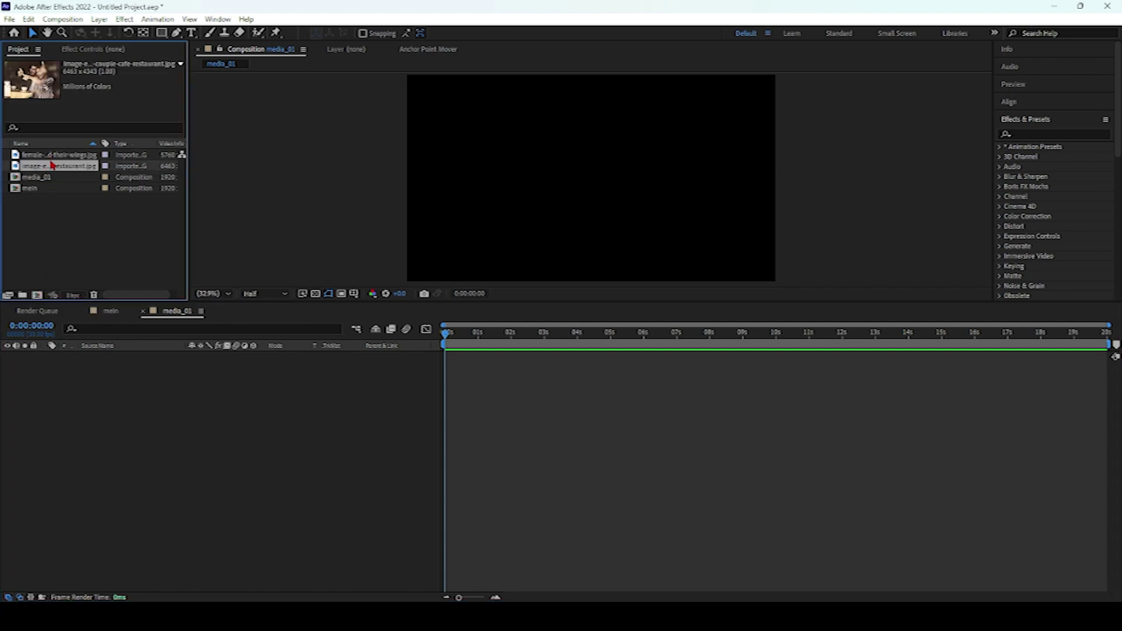
left_click_drag(53, 167, 166, 439)
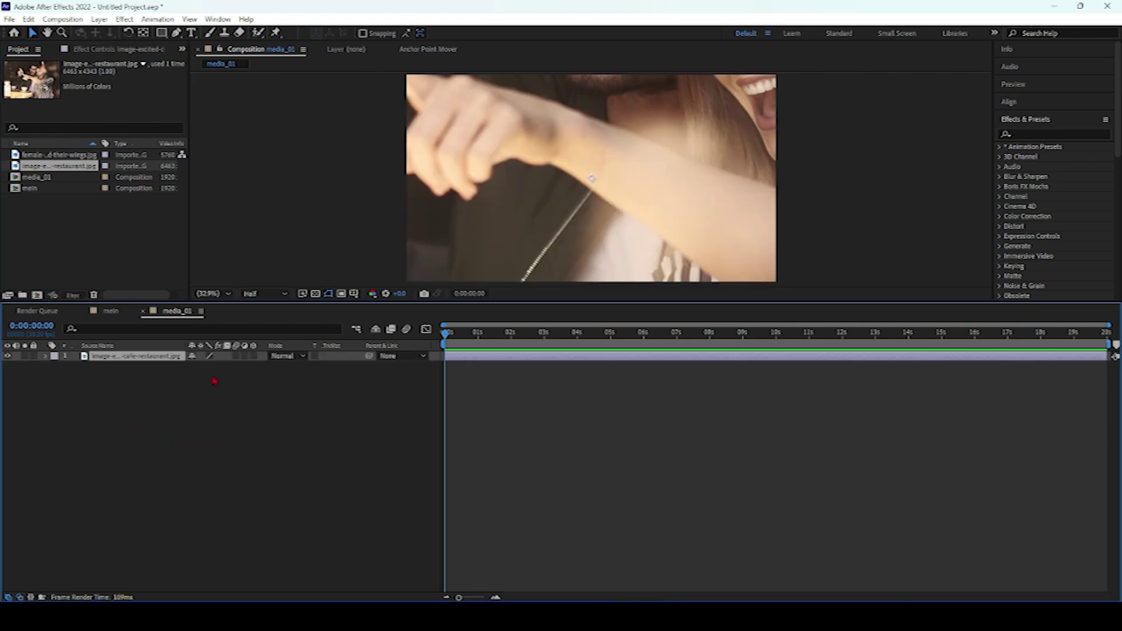
key("s")
left_click_drag(213, 370, 173, 367)
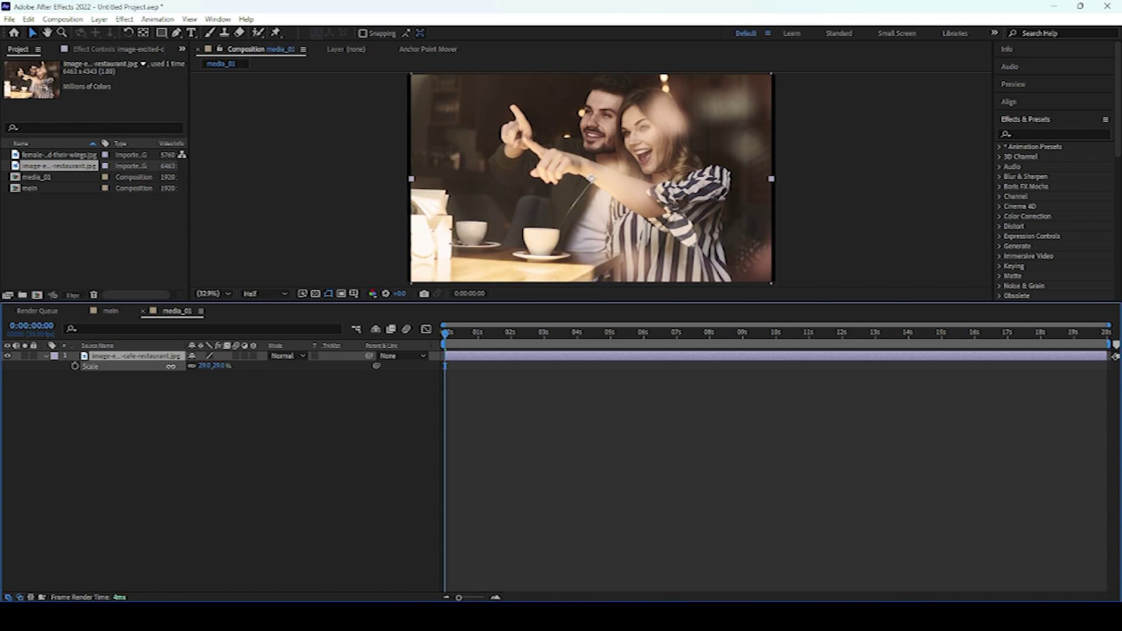
left_click(99, 350)
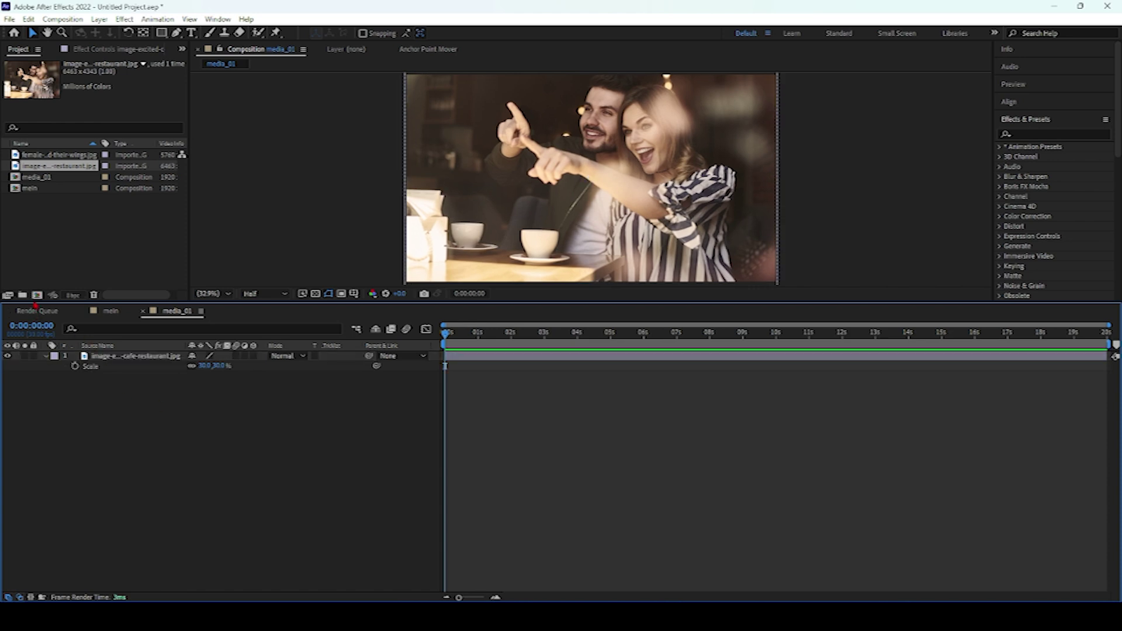
Create another 1920 x 1080, 20-second composition named fractal.
key("ctrl+n")
key("BackSpace")
type("R")
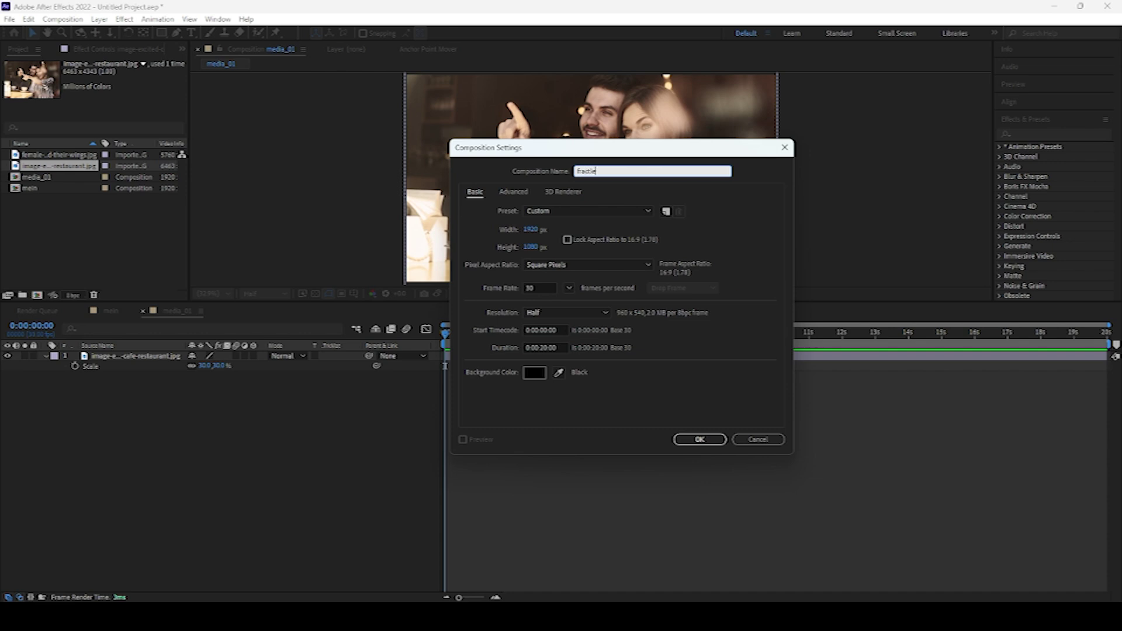
key("BackSpace")
key("BackSpace")
type("ctal")
left_click(698, 439)
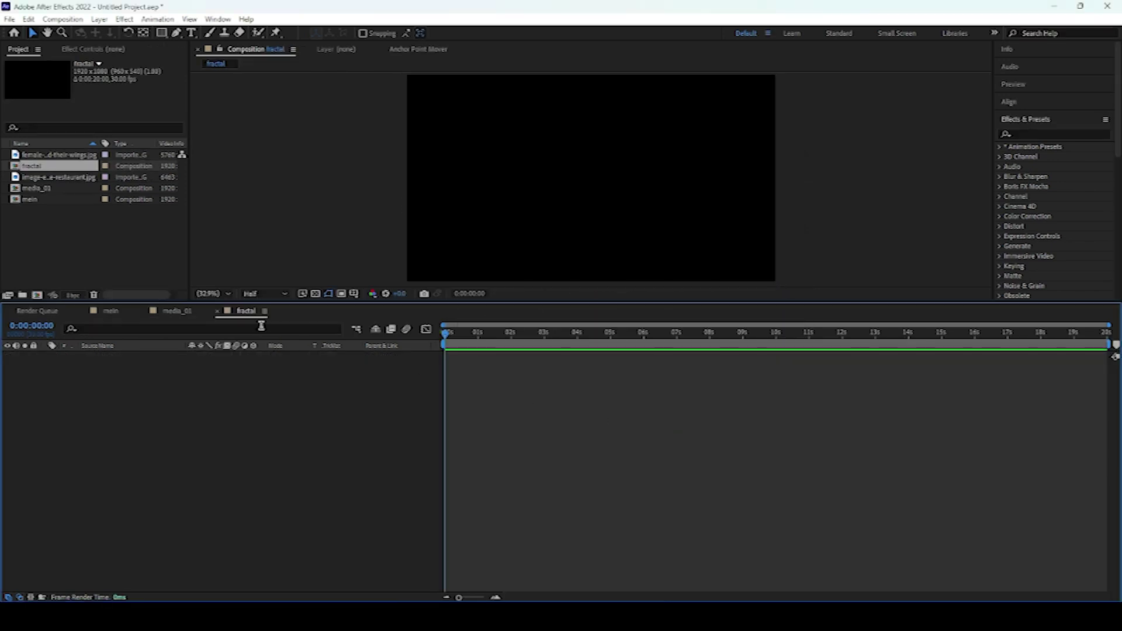
Add a black solid layer to the fractal composition.
right_click(215, 410)
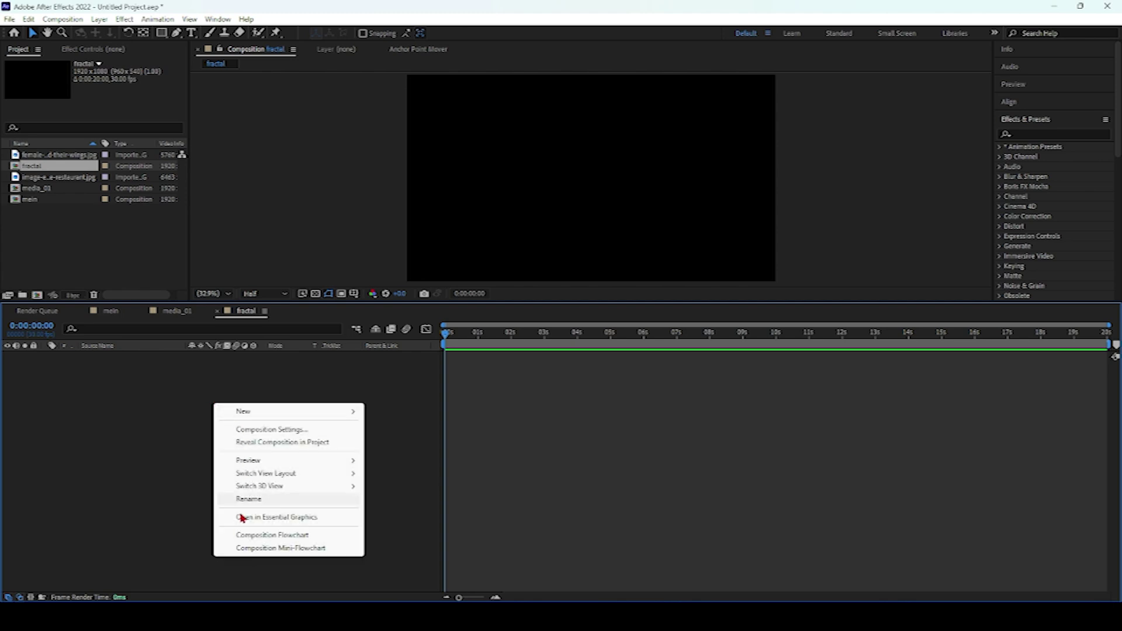
mouse_move(266, 413)
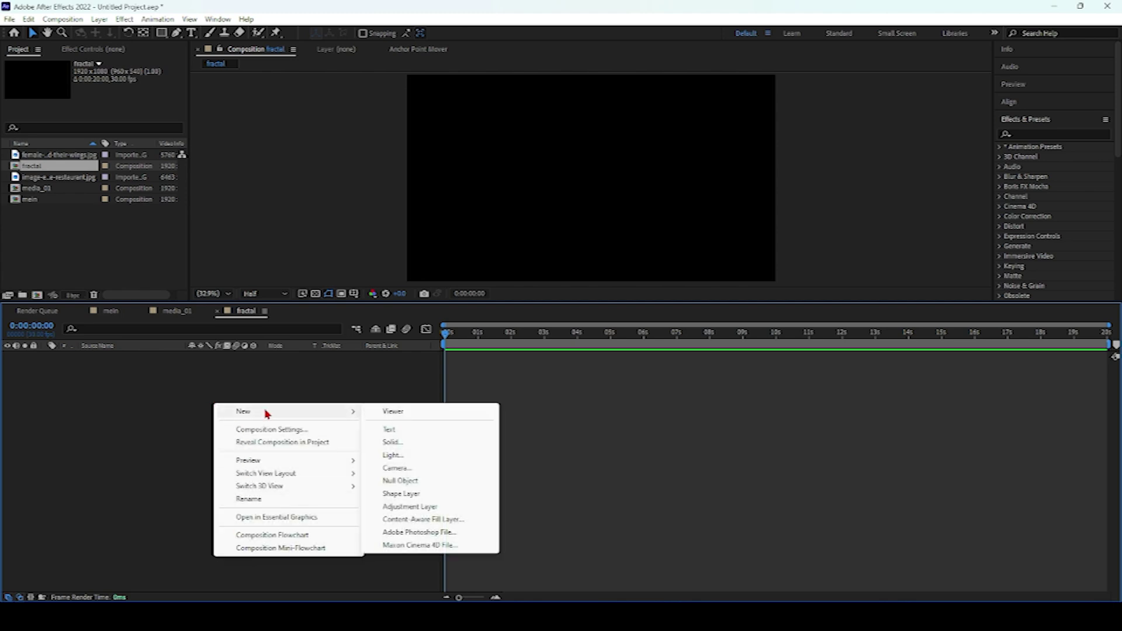
left_click(393, 443)
key("Return")
Find the Fractal Noise effect with the search term "frac" and apply it to the black solid.
left_click(1056, 135)
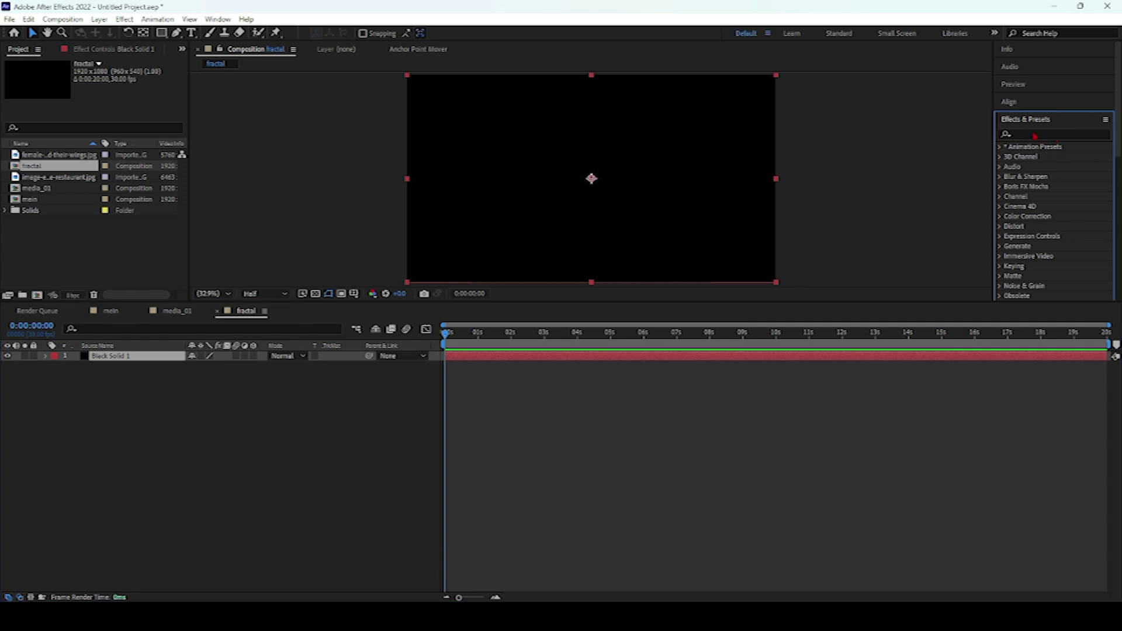
left_click(968, 150)
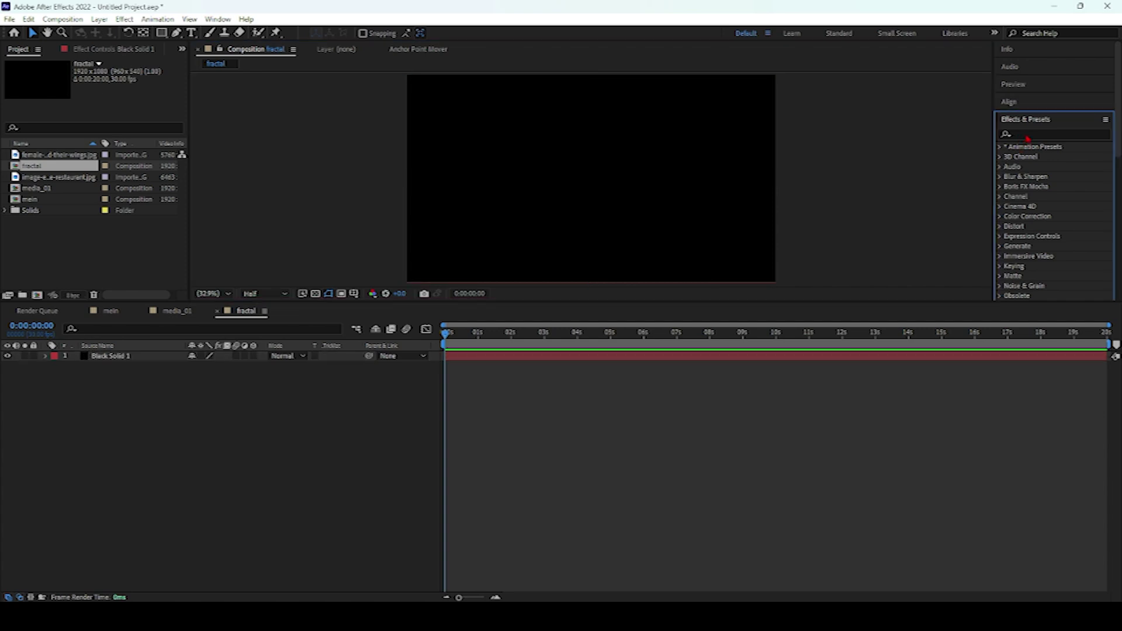
left_click(1008, 136)
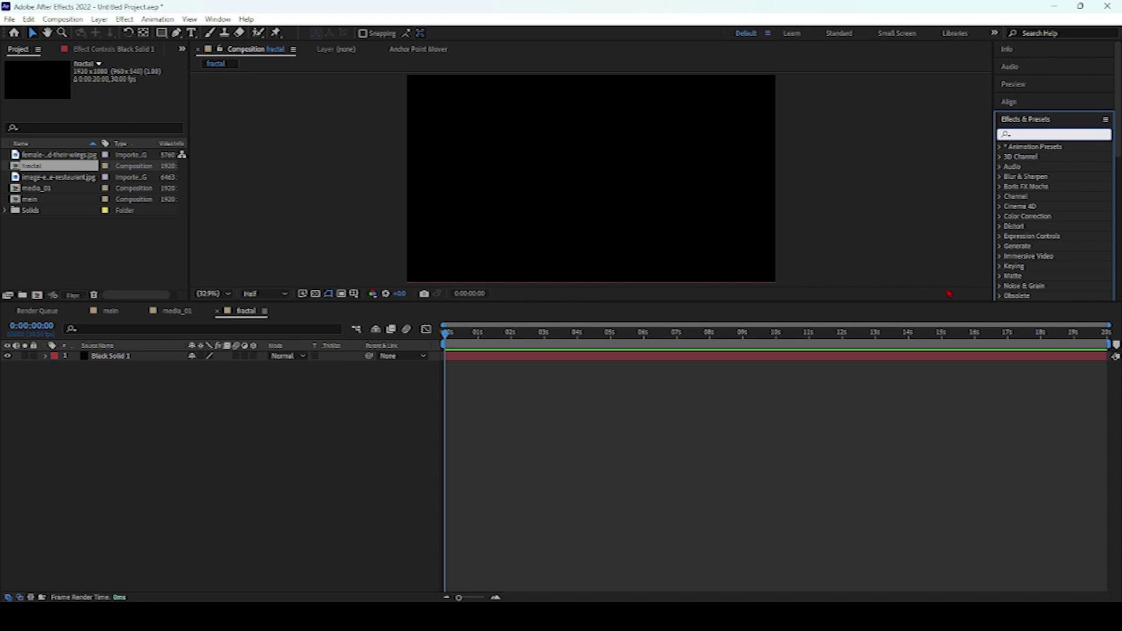
left_click(355, 413)
key("ctrl+a")
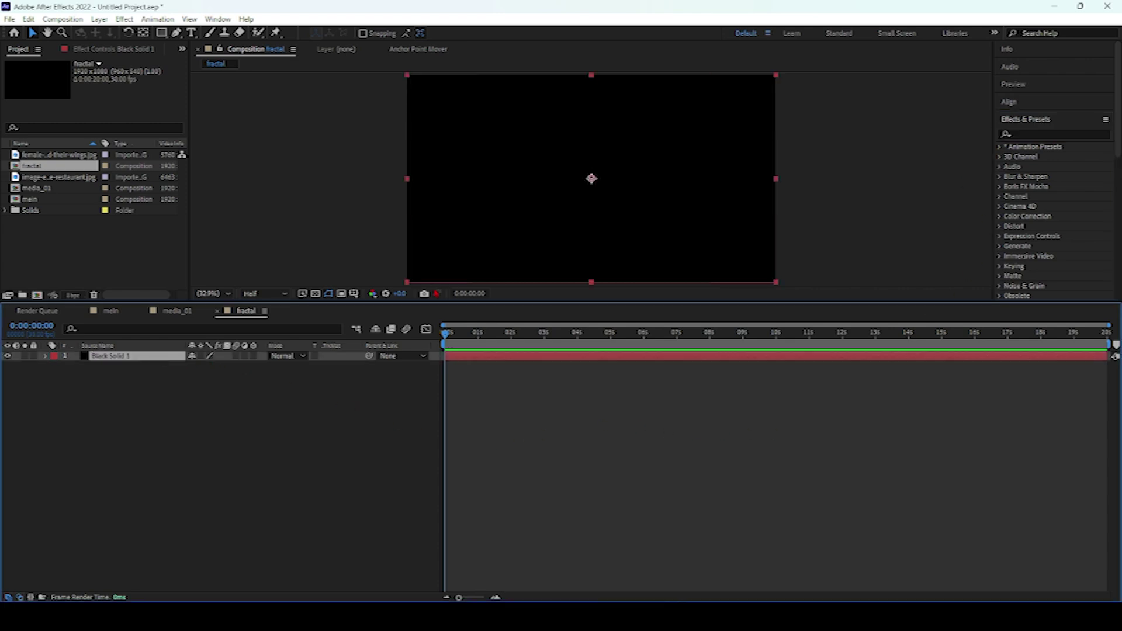
left_click(1054, 137)
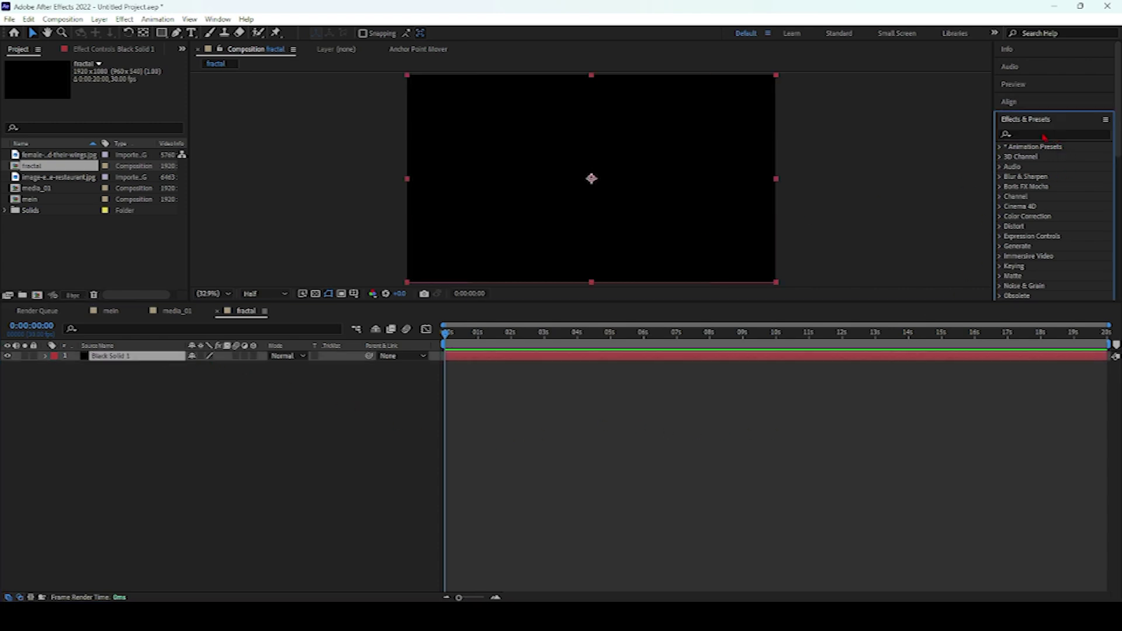
left_click(1006, 135)
left_click(1016, 134)
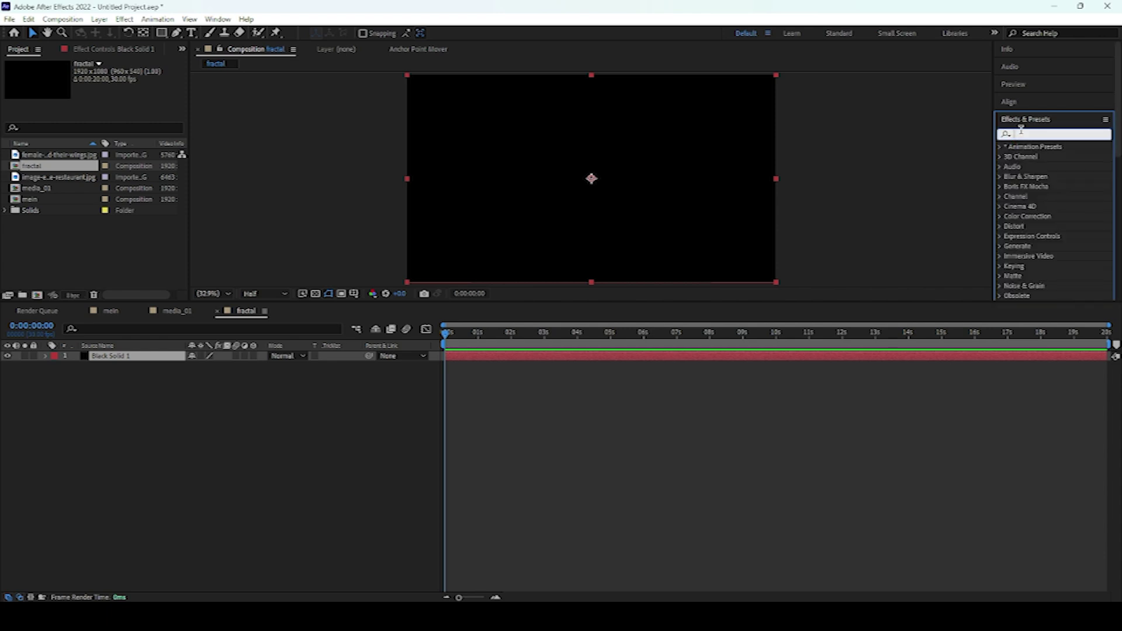
type("frac")
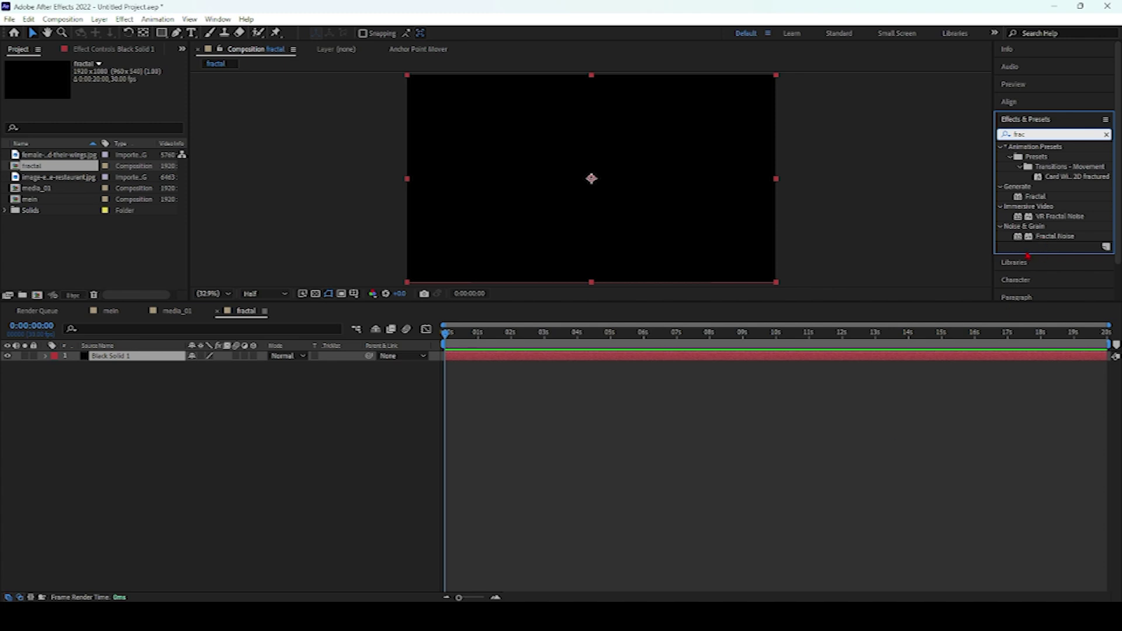
double_click(1055, 236)
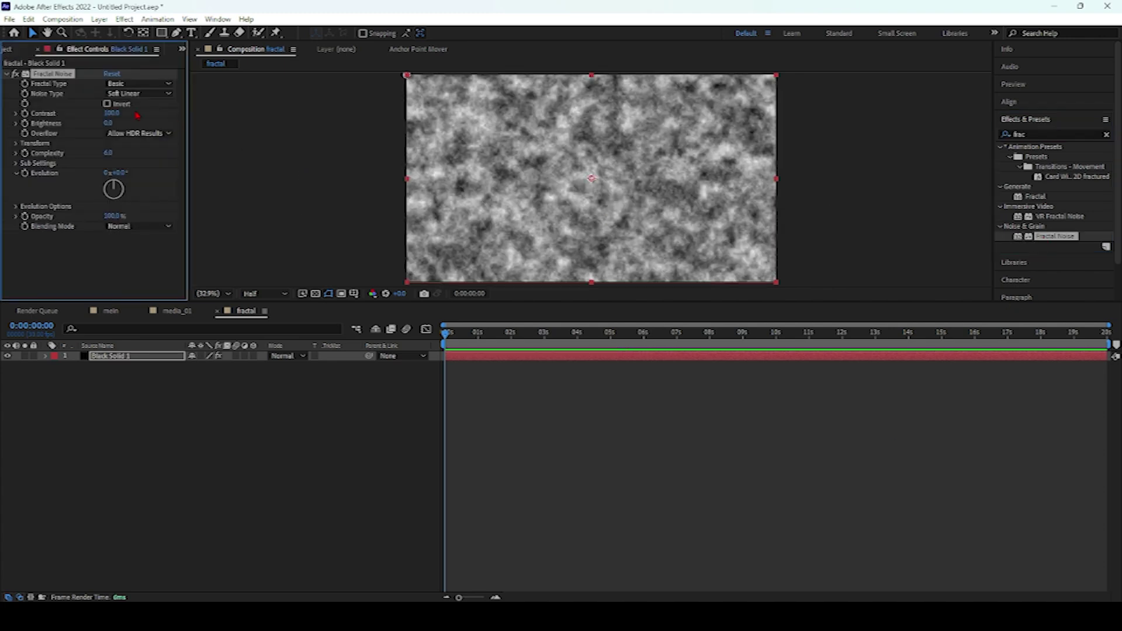
Set the Fractal Noise's noise type to Block and its complexity to 1.
left_click(140, 83)
left_click(217, 102)
left_click(141, 94)
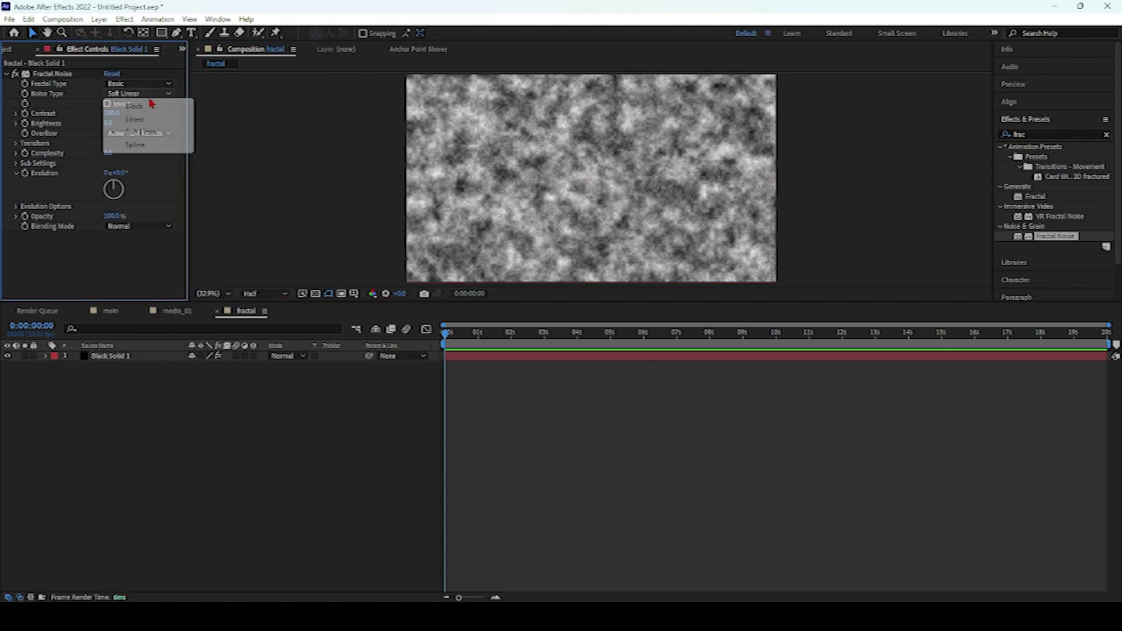
left_click(146, 106)
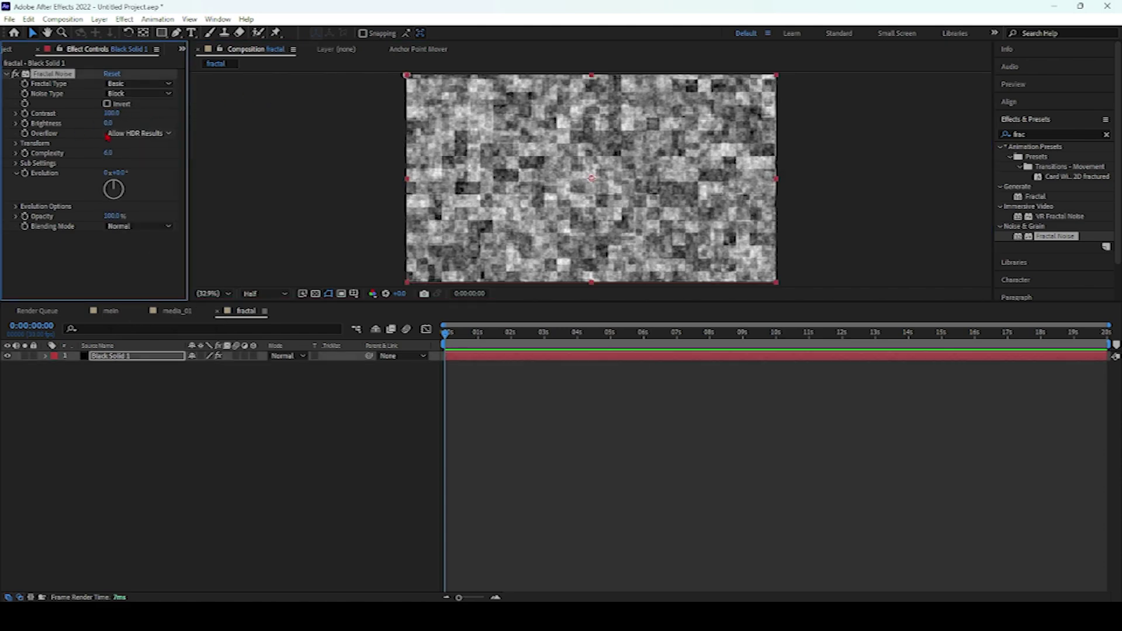
left_click_drag(109, 152, 3, 168)
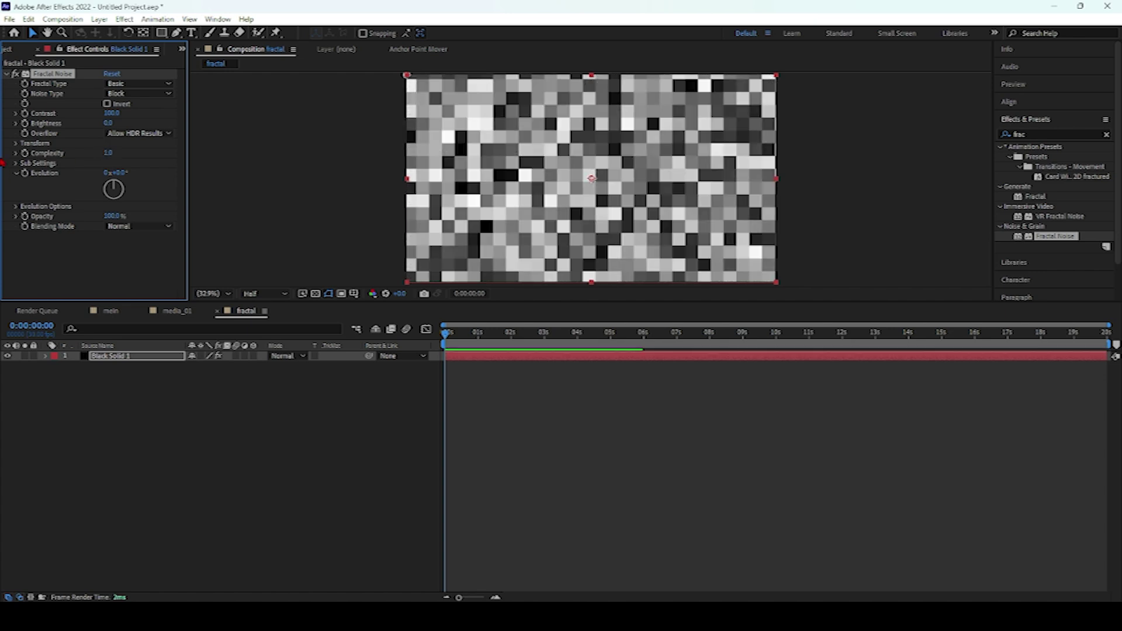
Enlarge the noise blocks by setting the Fractal Noise's transform scale to 334.
left_click(17, 123)
left_click(16, 123)
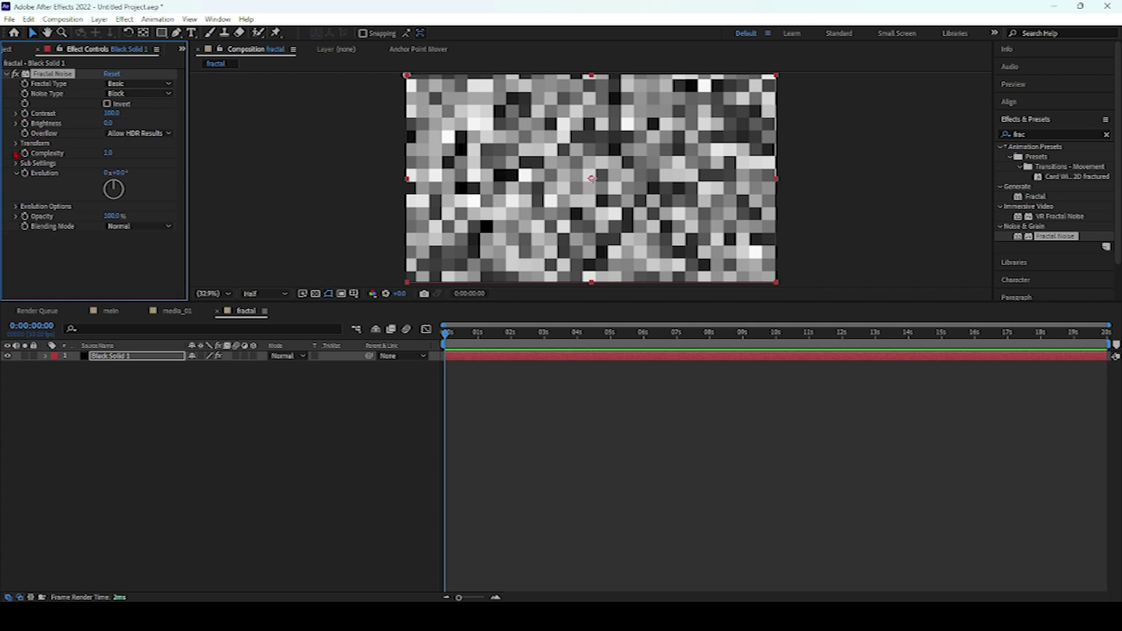
left_click(15, 143)
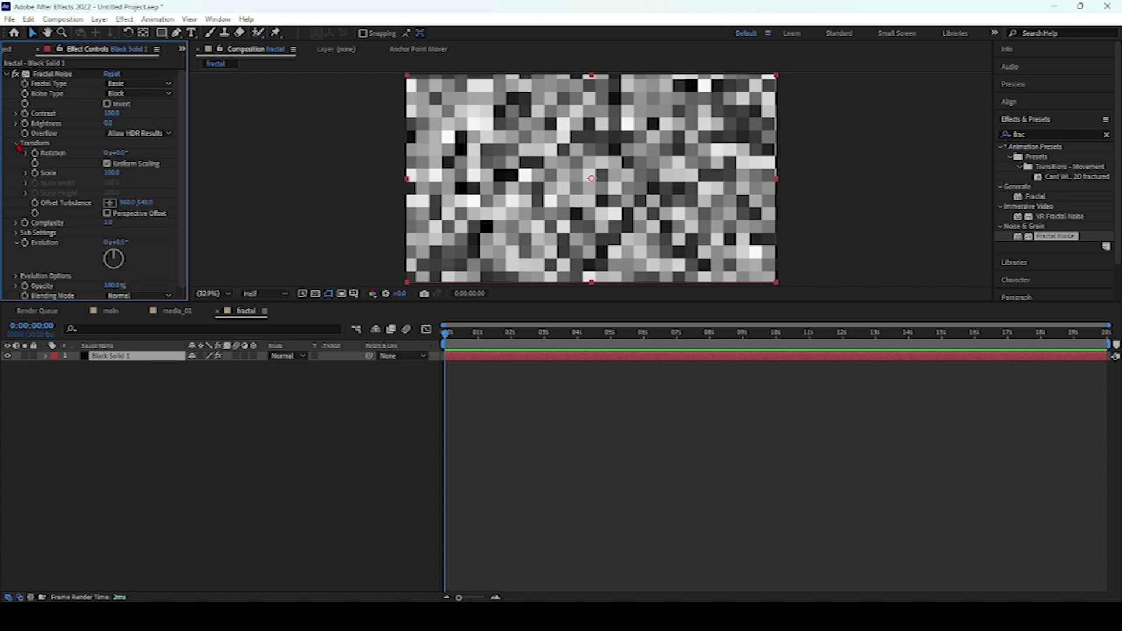
left_click_drag(111, 173, 320, 186)
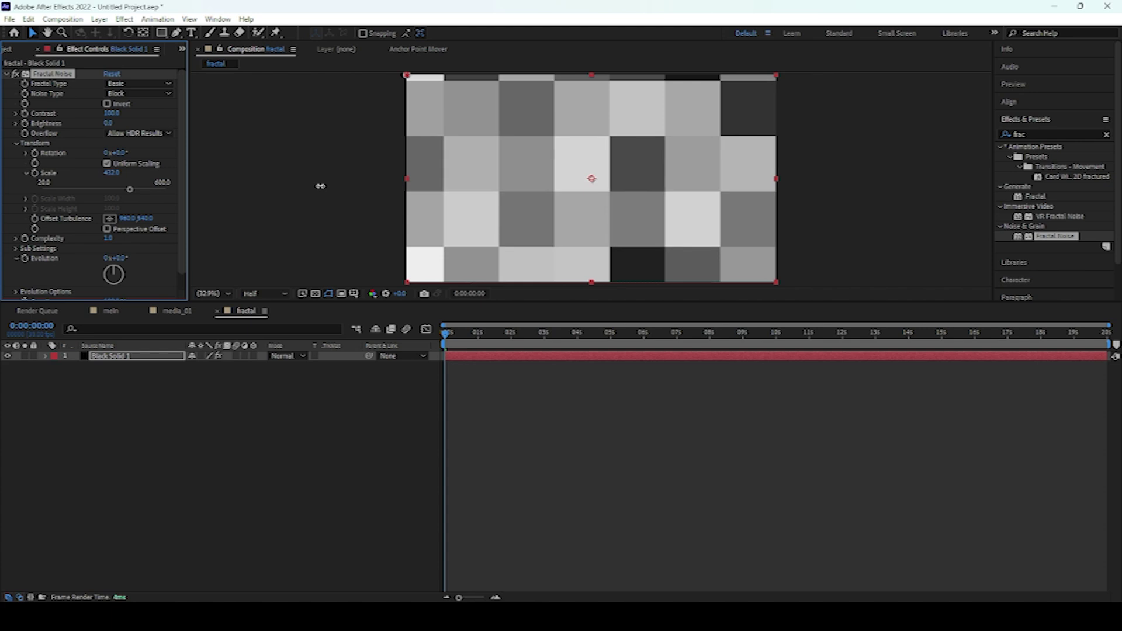
left_click_drag(320, 186, 262, 185)
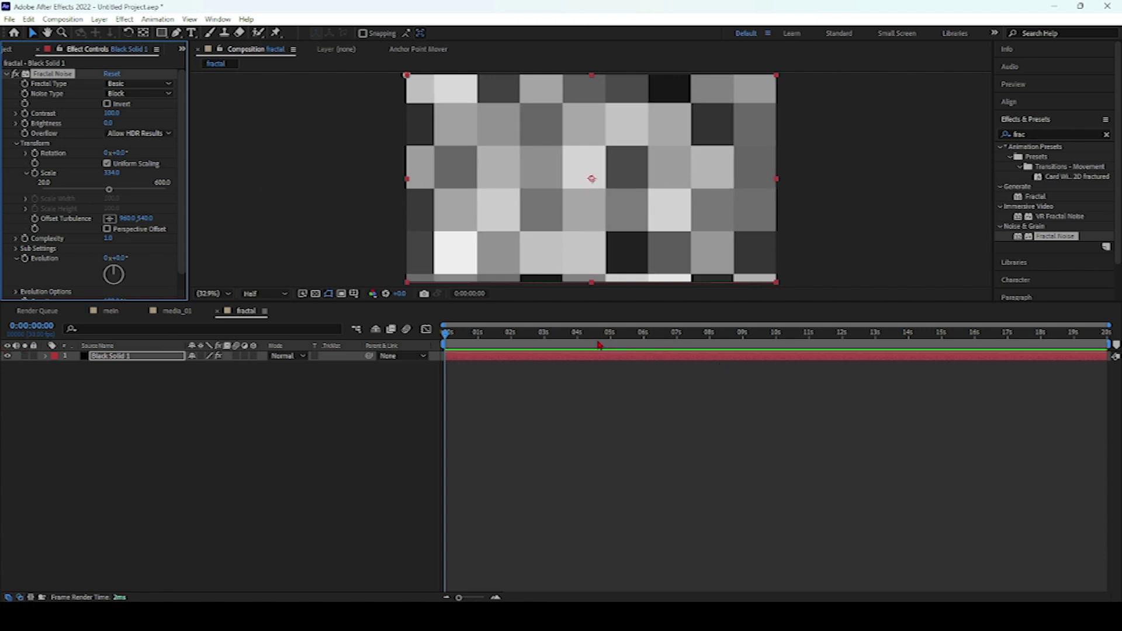
Try out different Evolution values on the Fractal Noise and reset Evolution to 0.
left_click_drag(777, 338, 446, 338)
left_click_drag(111, 257, 218, 260)
left_click(126, 258)
type("0")
key("Return")
Shift the block pattern by setting the Fractal Noise's Offset Turbulence to about 994, 612.
left_click_drag(120, 218, 194, 217)
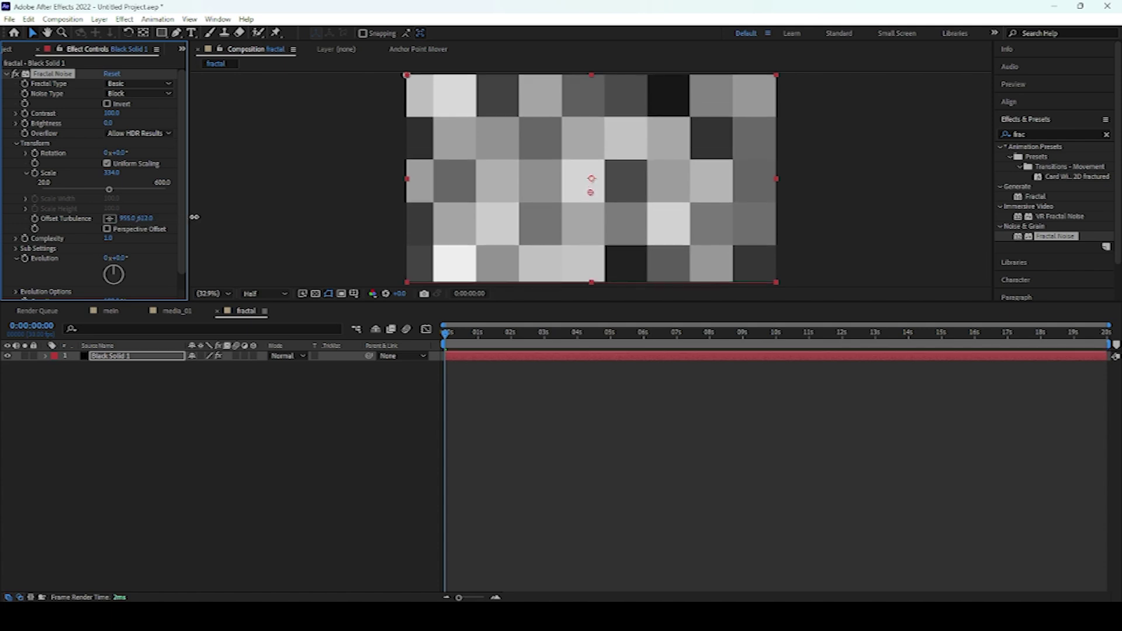
mouse_move(140, 218)
left_mouse_down()
mouse_move(112, 218)
mouse_move(161, 219)
left_mouse_up()
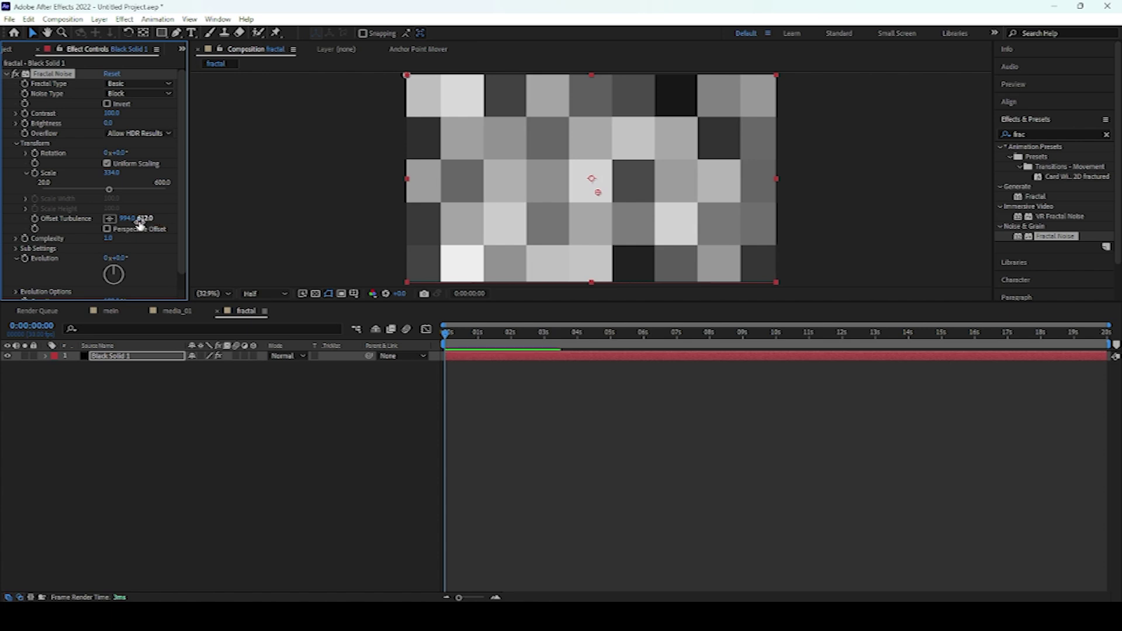
Keyframe the Fractal Noise's Evolution from 0° at the start to 1x+90° at 10 seconds and preview the animation.
left_click(25, 258)
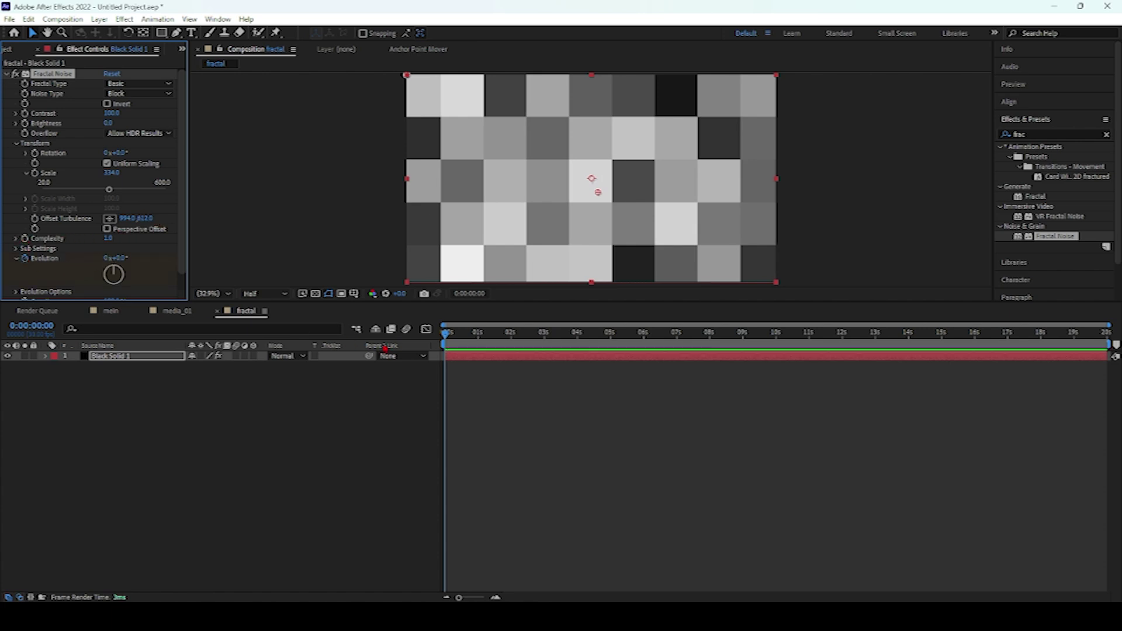
key("u")
left_click_drag(450, 342, 780, 344)
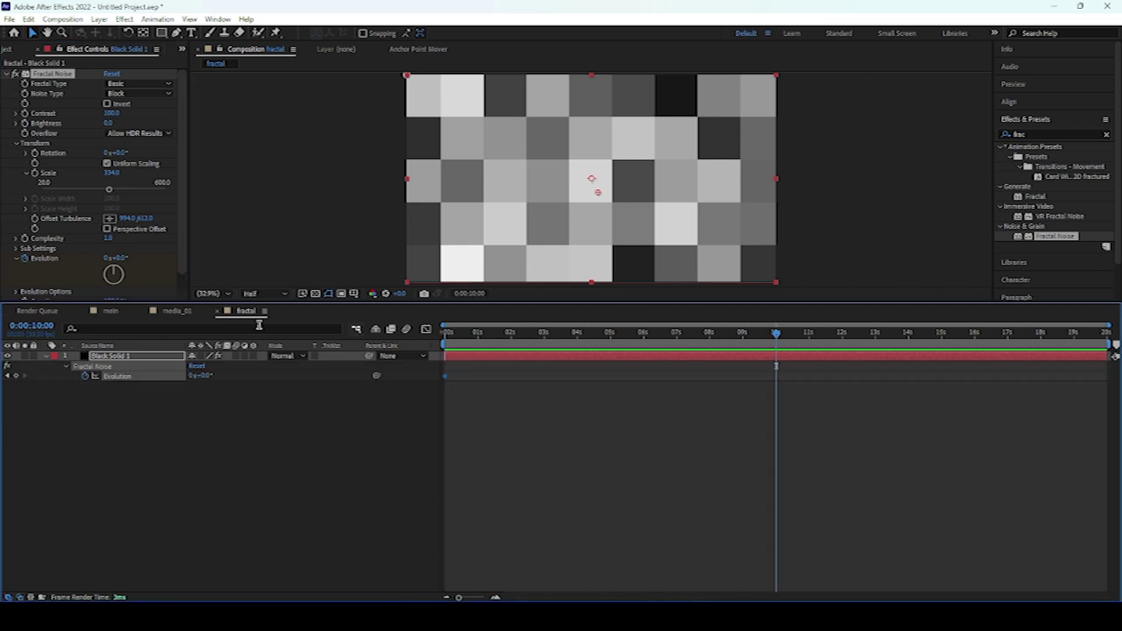
left_click(106, 257)
type("1")
key("Return")
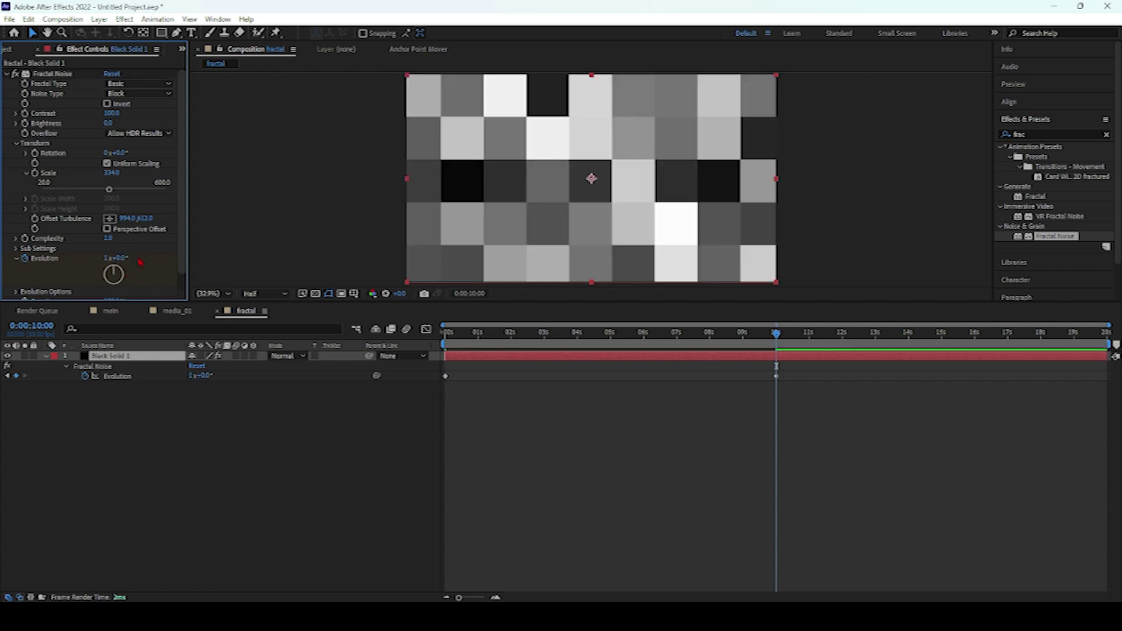
left_click(123, 259)
type("90")
key("Return")
left_click_drag(513, 334, 434, 344)
key("space")
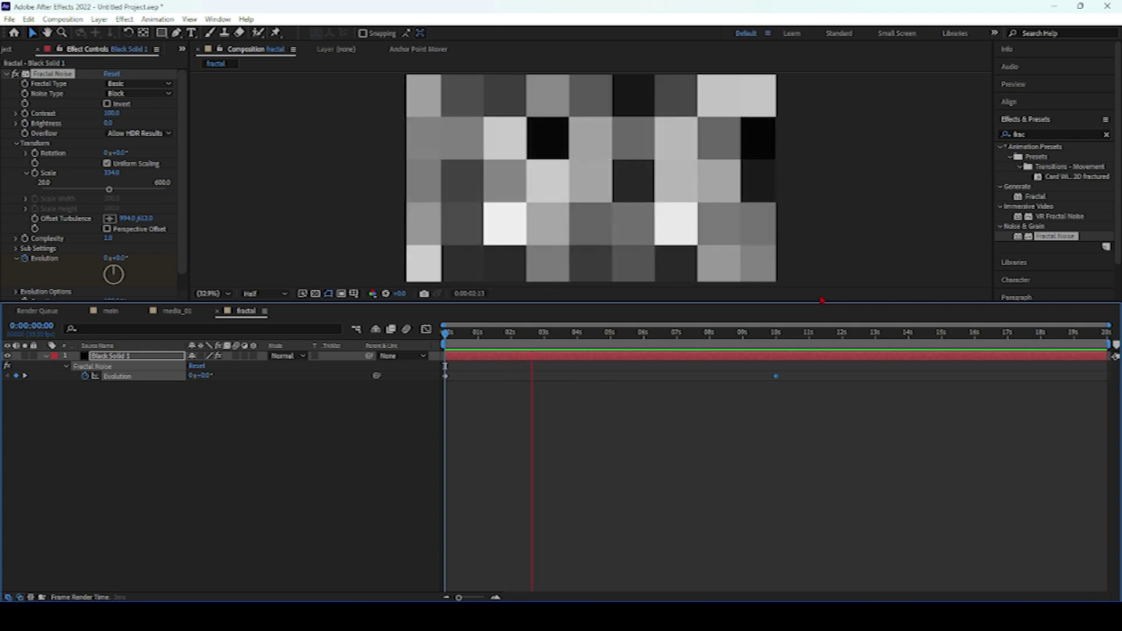
key("space")
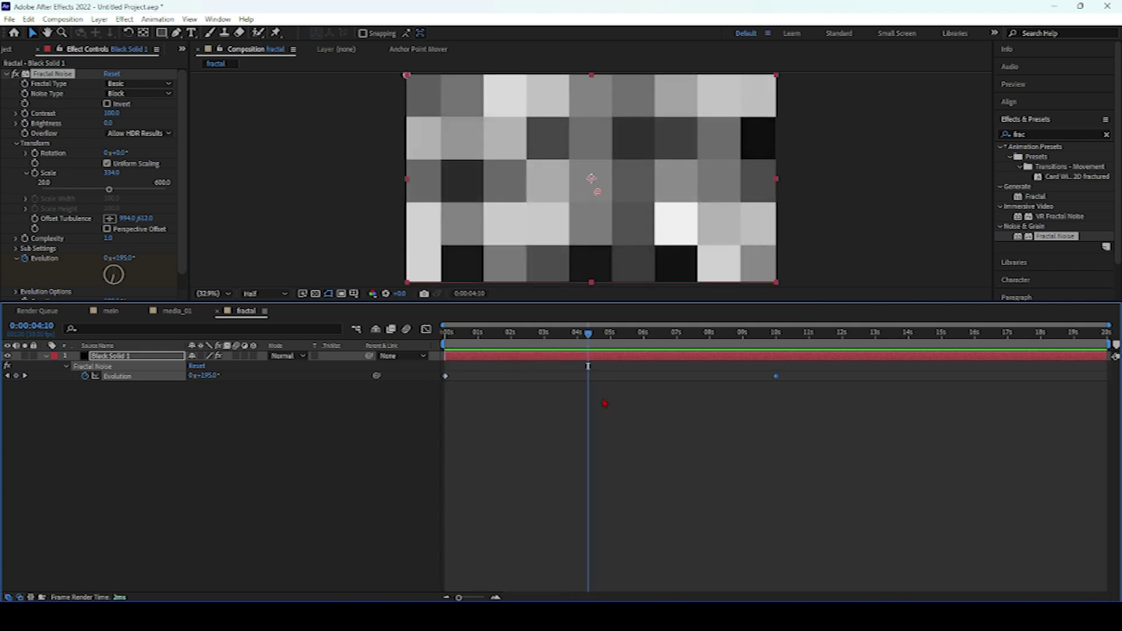
Keyframe the Fractal Noise's Brightness from -100 at the start to 0 at 1 second and preview the fade-in.
left_click_drag(588, 332, 482, 349)
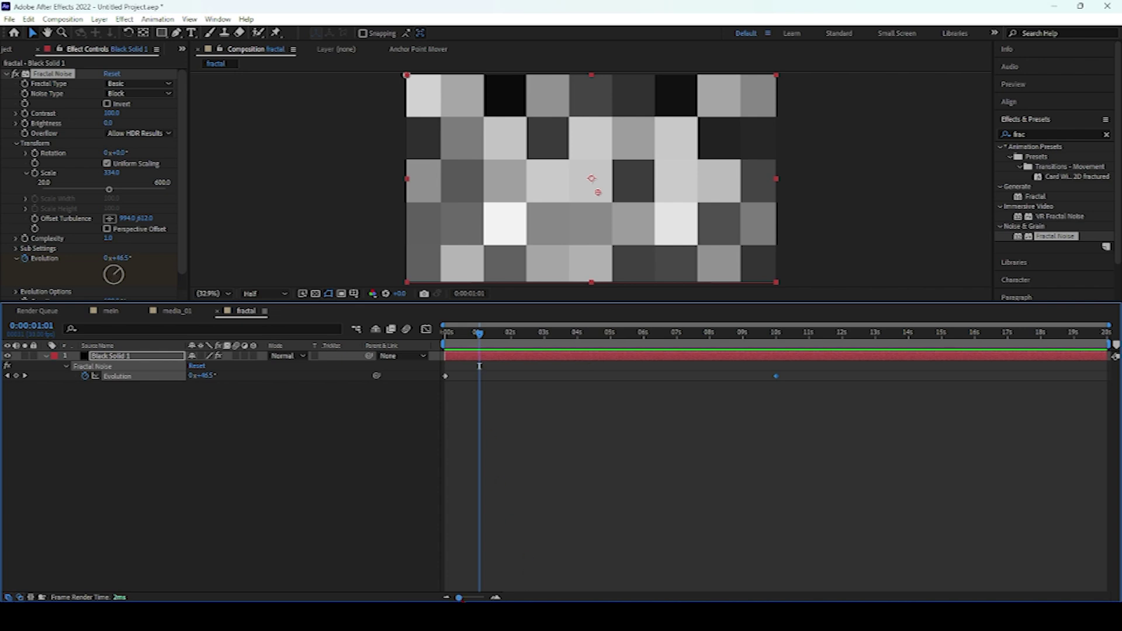
scroll(479, 366, "up", 5)
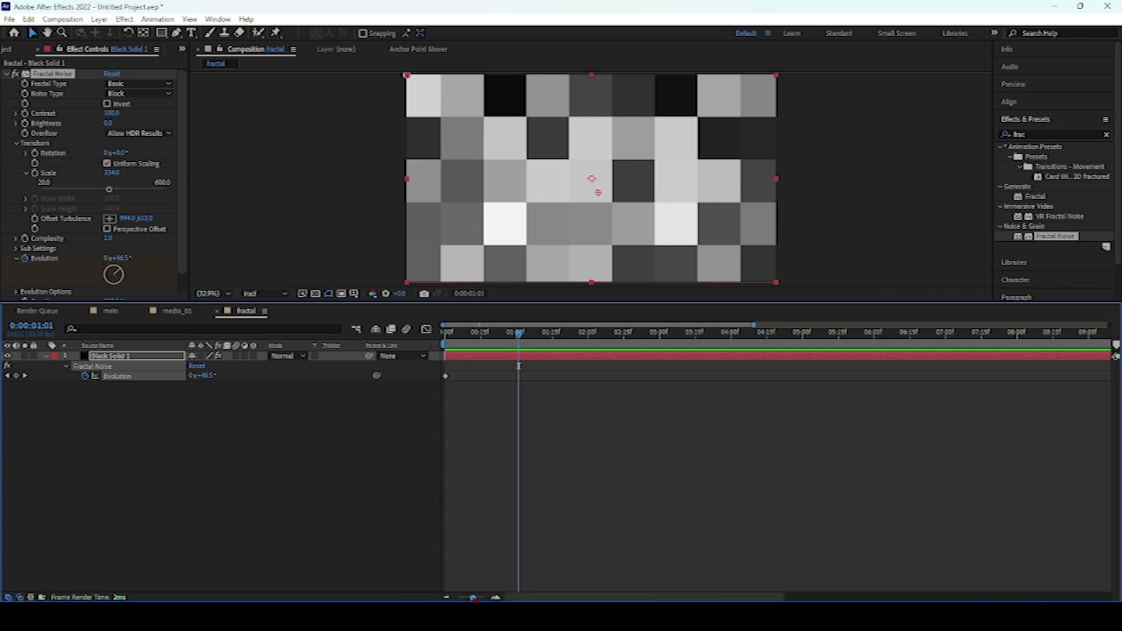
mouse_move(513, 336)
left_mouse_down()
mouse_move(525, 337)
mouse_move(512, 338)
left_mouse_up()
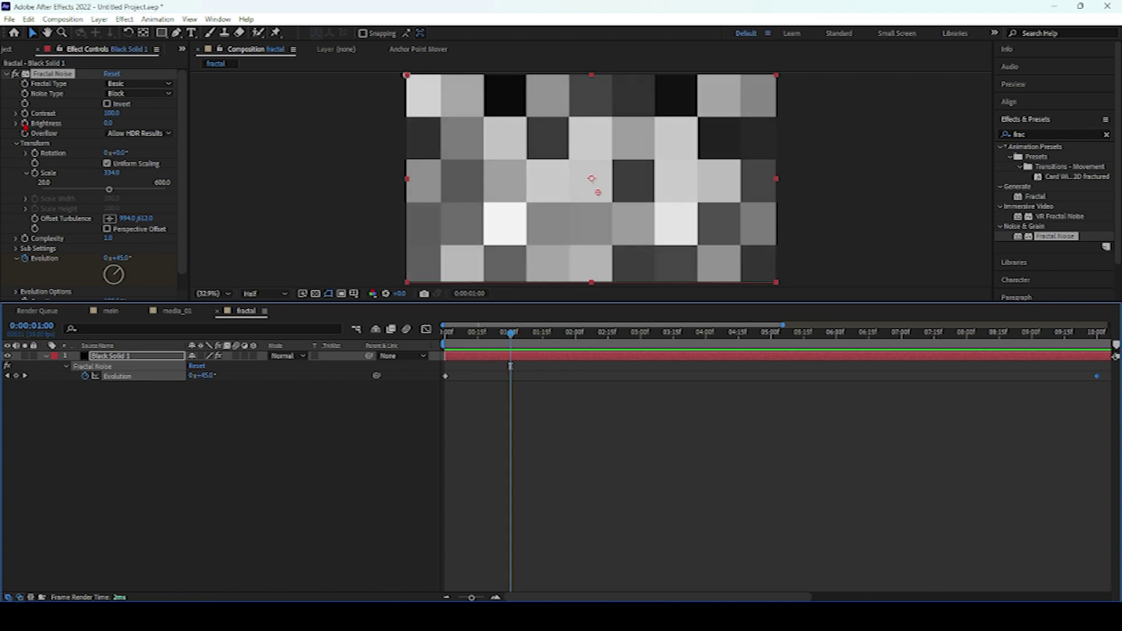
left_click(47, 126)
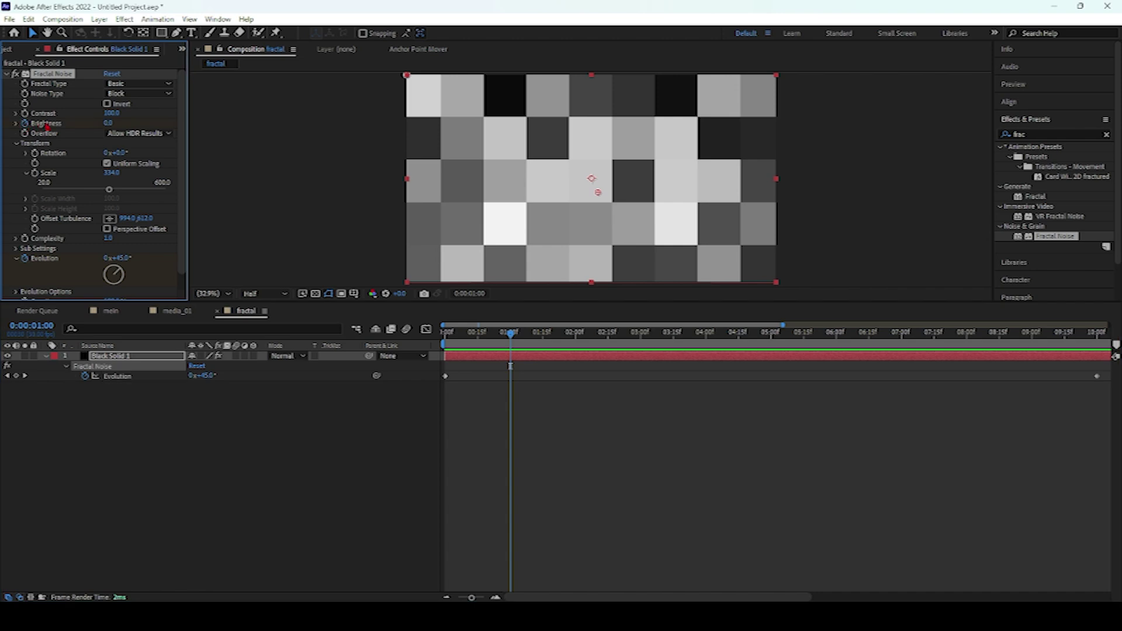
left_click(509, 345)
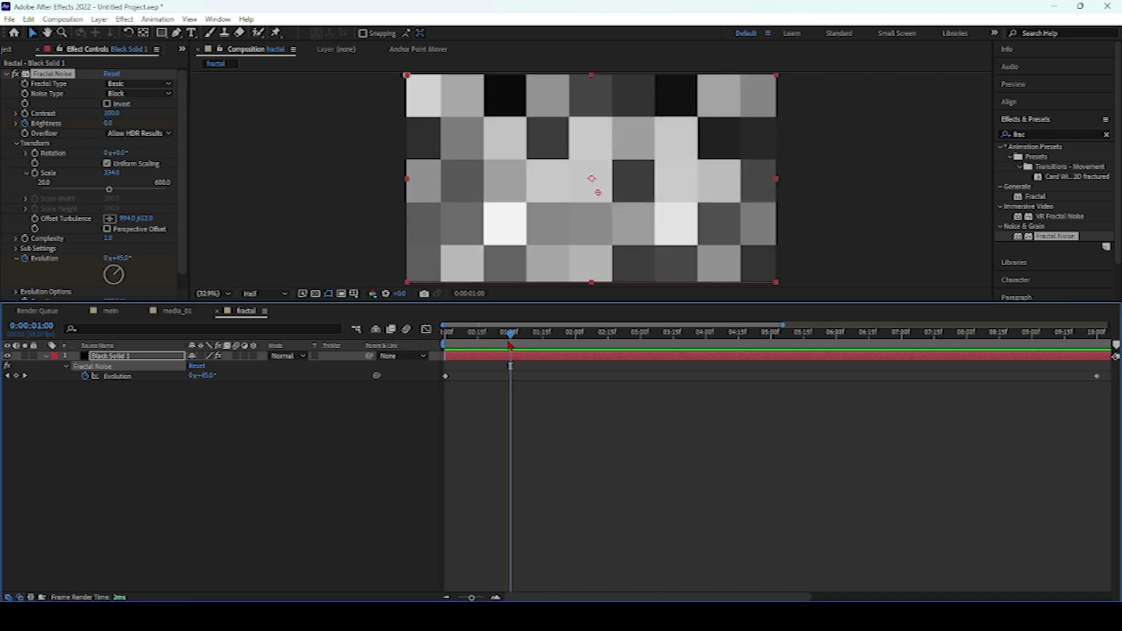
key("u")
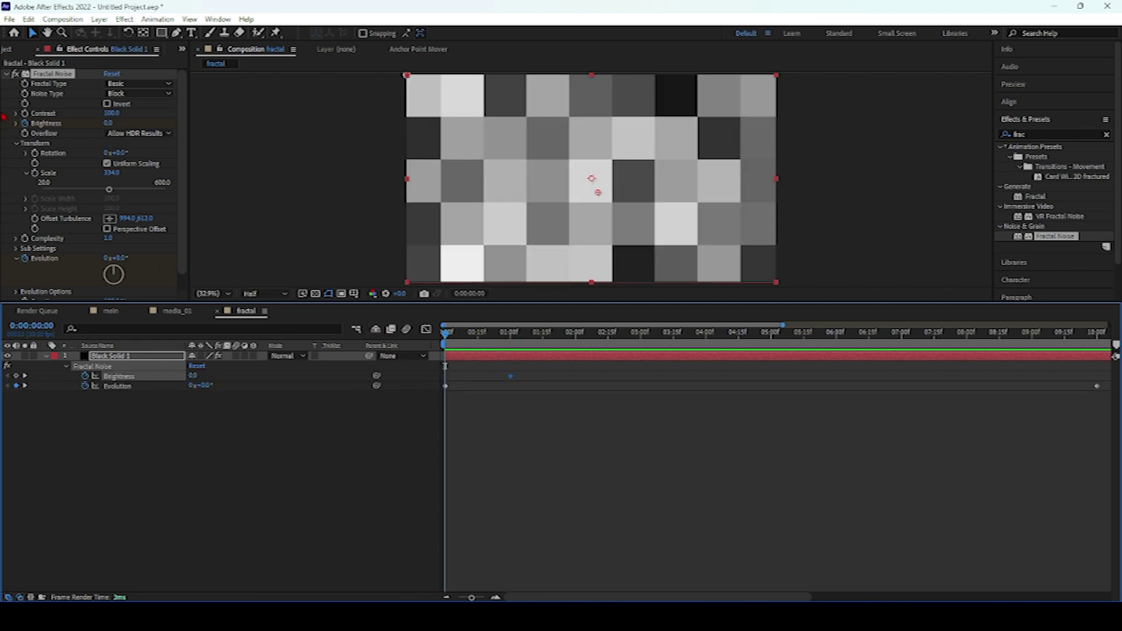
left_click(120, 123)
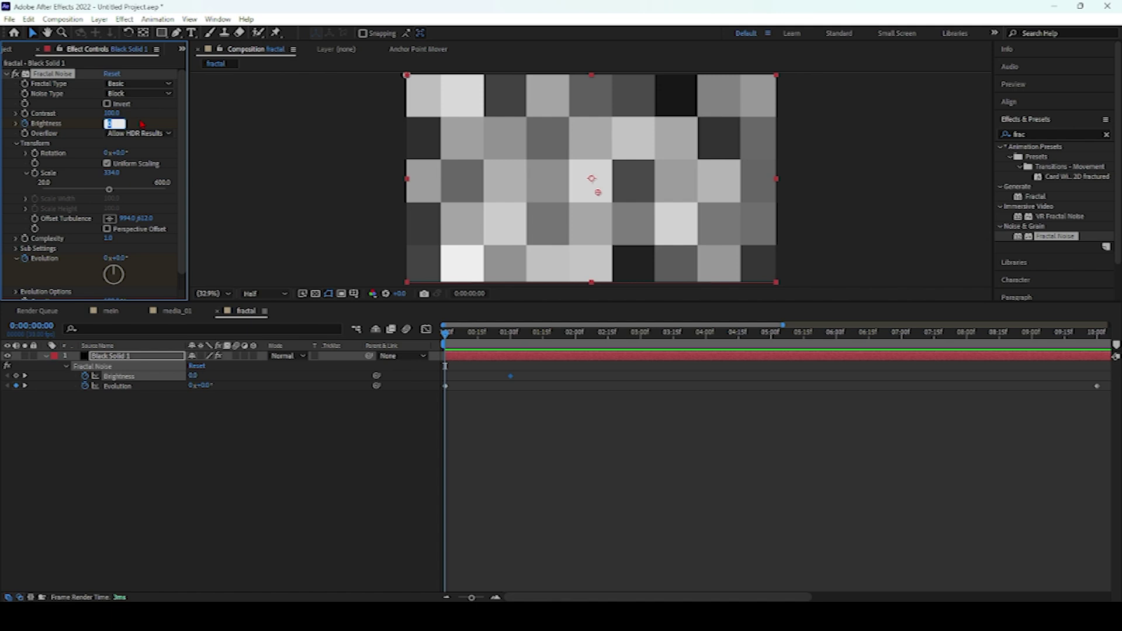
type("-100")
key("Return")
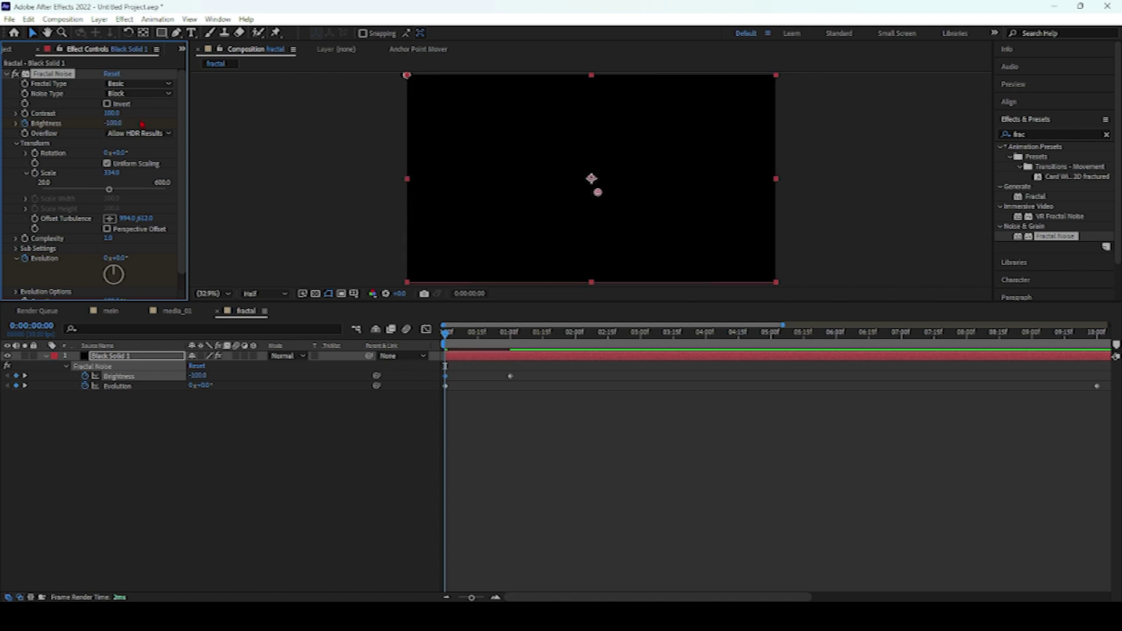
key("space")
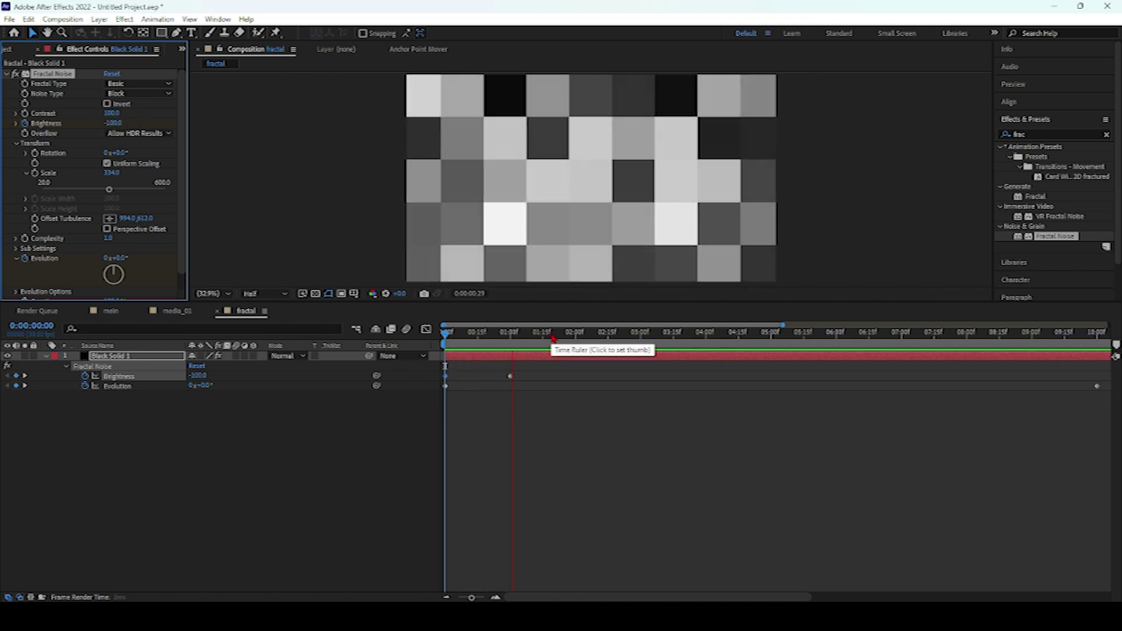
key("space")
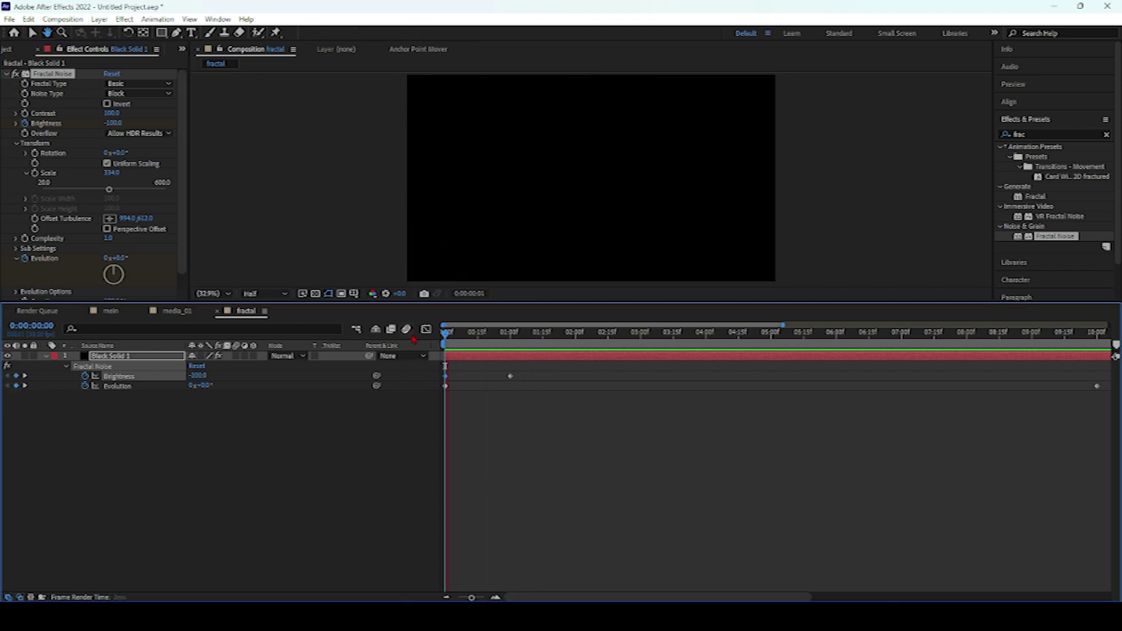
Move the second Brightness keyframe to 0:00:01:15 and preview the slower fade-in from the start.
left_click(539, 332)
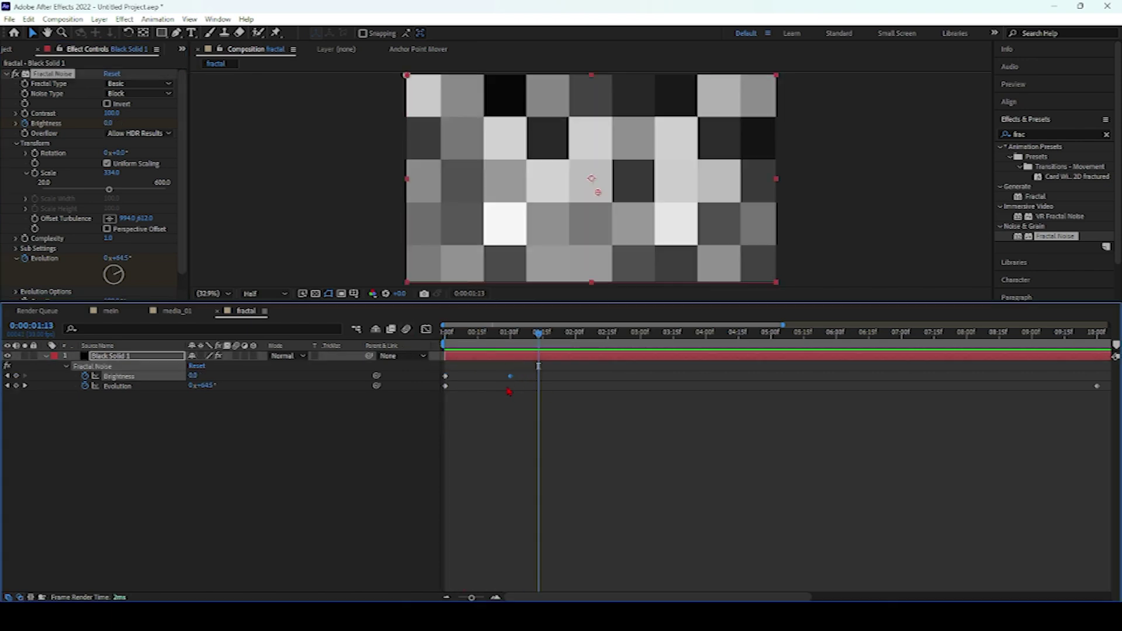
left_click_drag(510, 375, 546, 337)
left_click(543, 337)
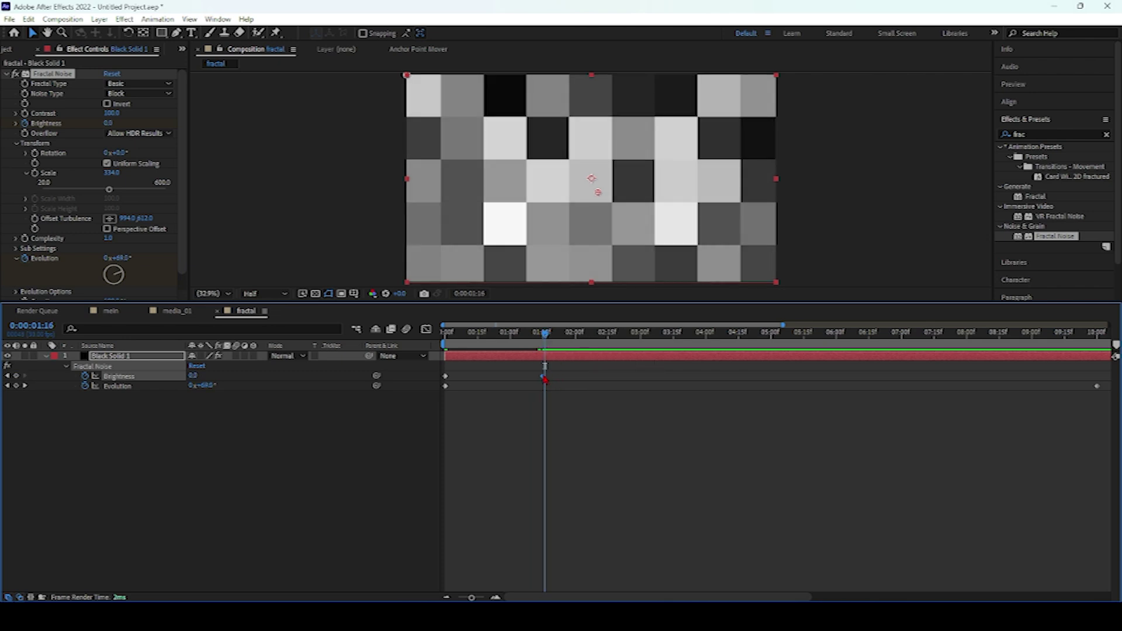
left_click(544, 337)
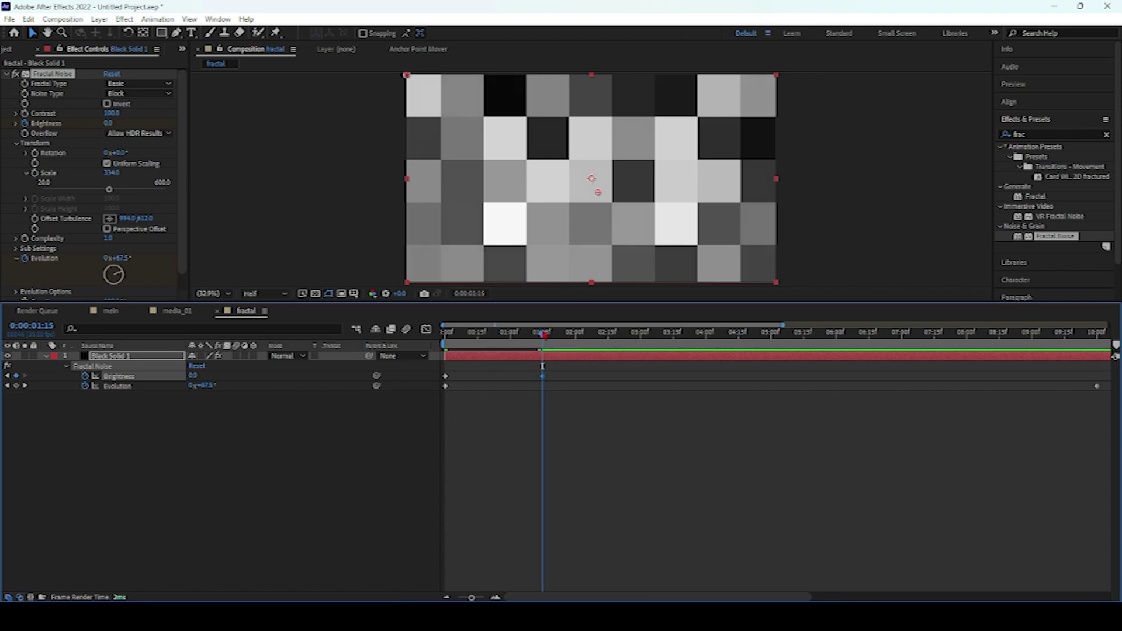
left_click_drag(542, 339, 445, 338)
key("space")
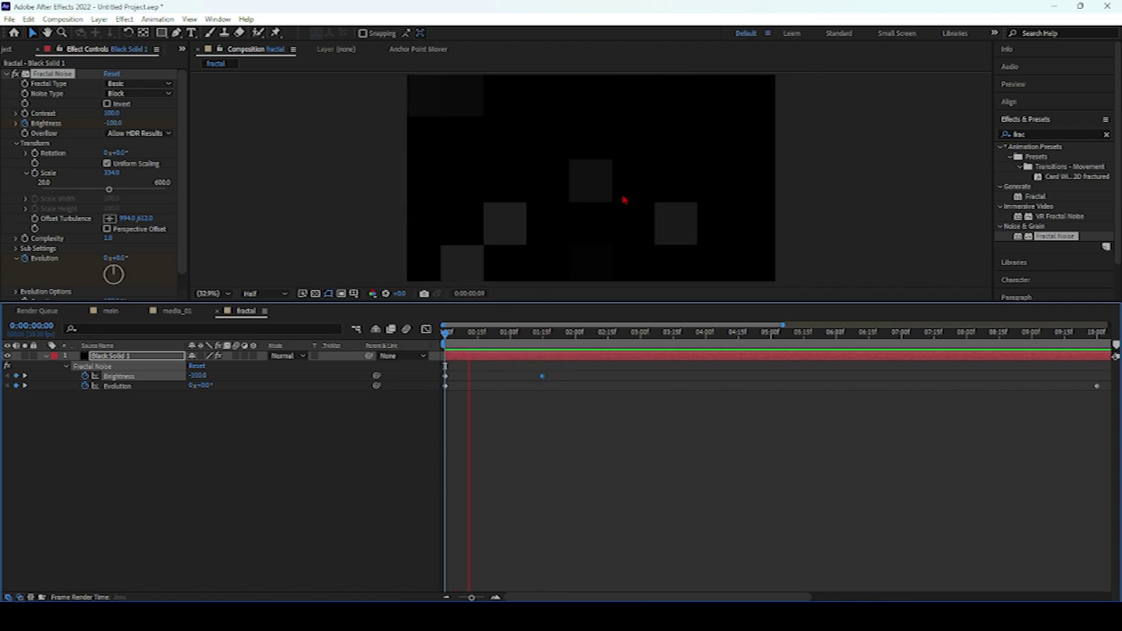
key("space")
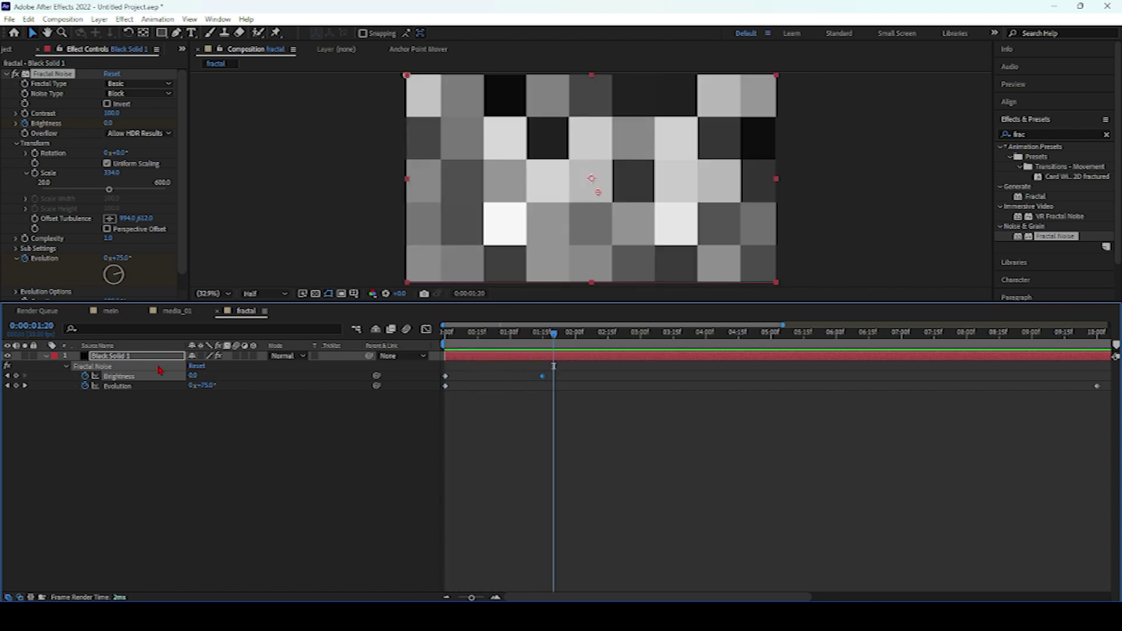
Create a new 1920 x 1080, 20-second composition named map.
left_click(12, 51)
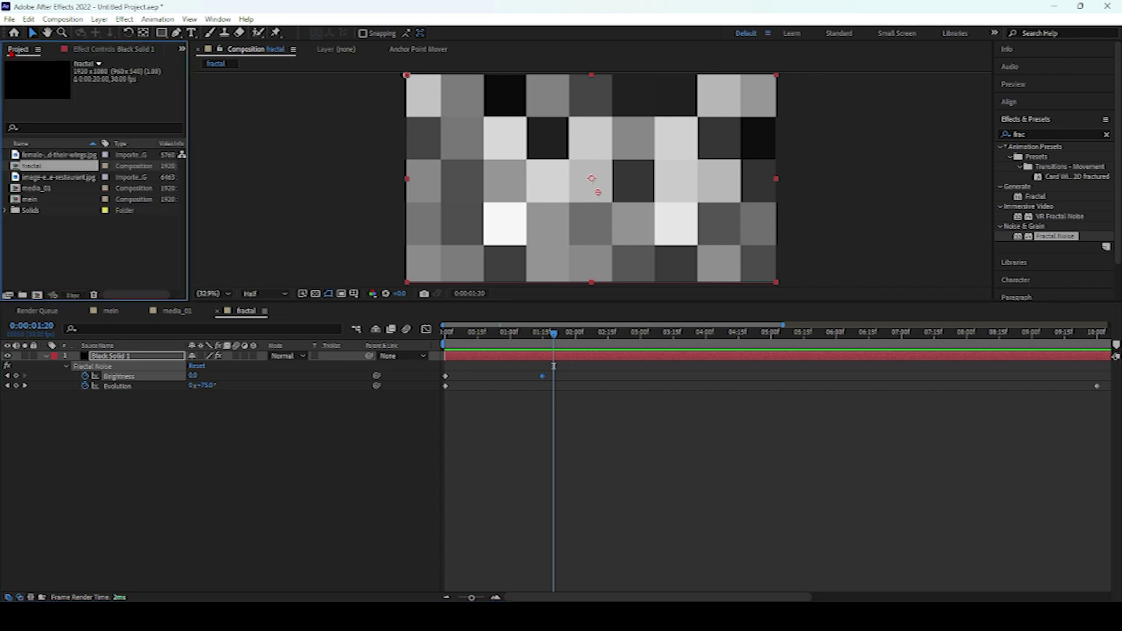
left_click(36, 295)
key("BackSpace")
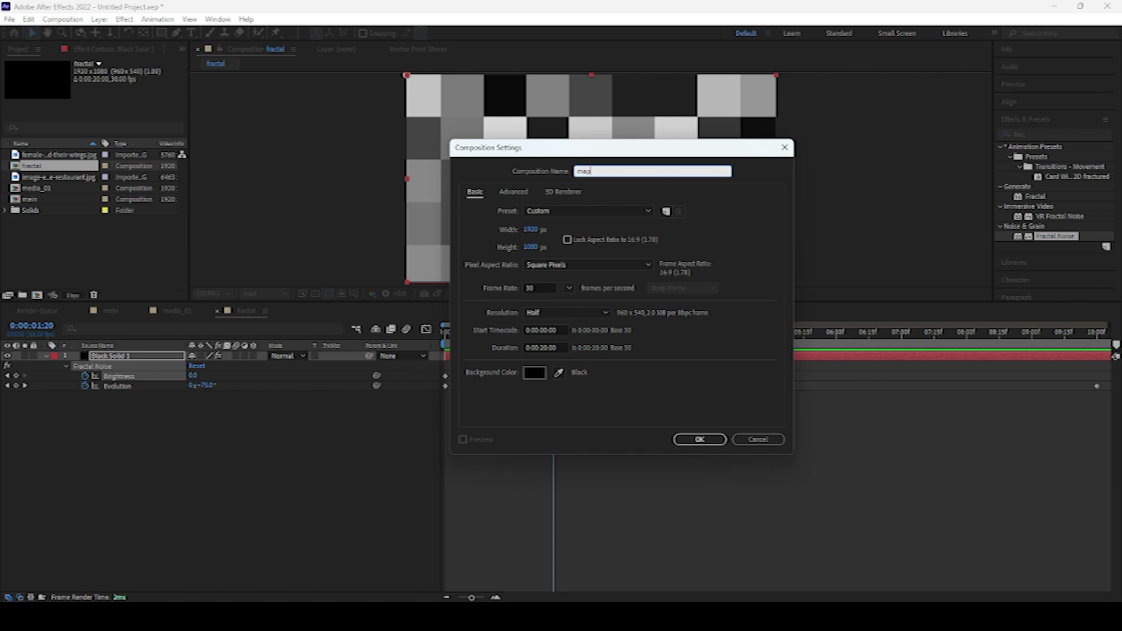
key("Return")
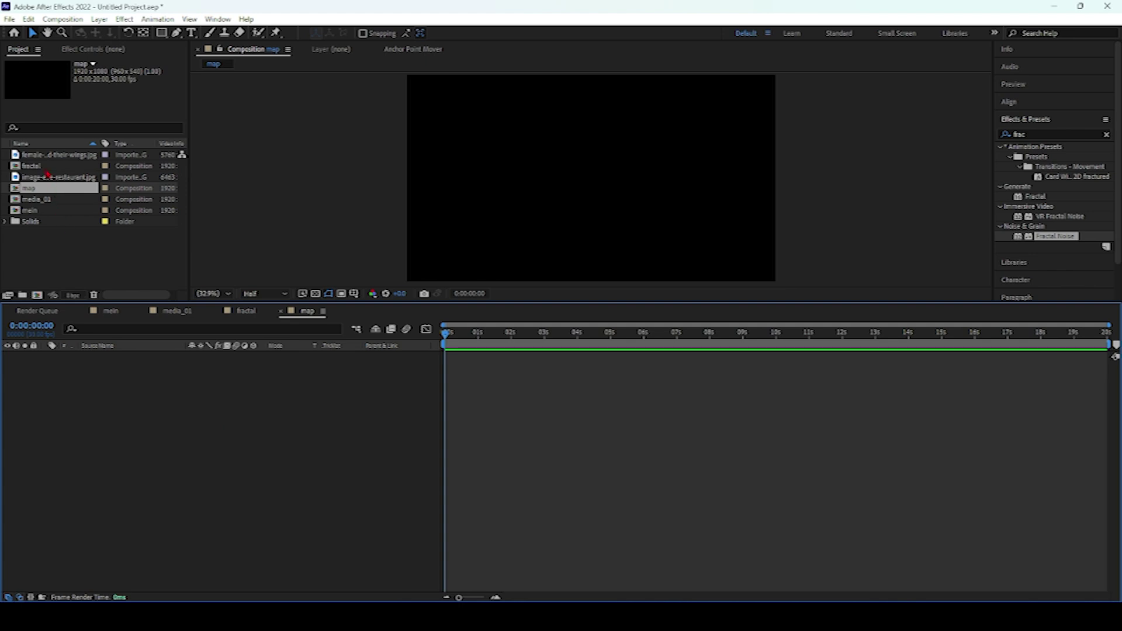
Place the fractal composition as a layer in the map composition and duplicate that layer.
left_click(43, 169)
left_click_drag(31, 168, 121, 388)
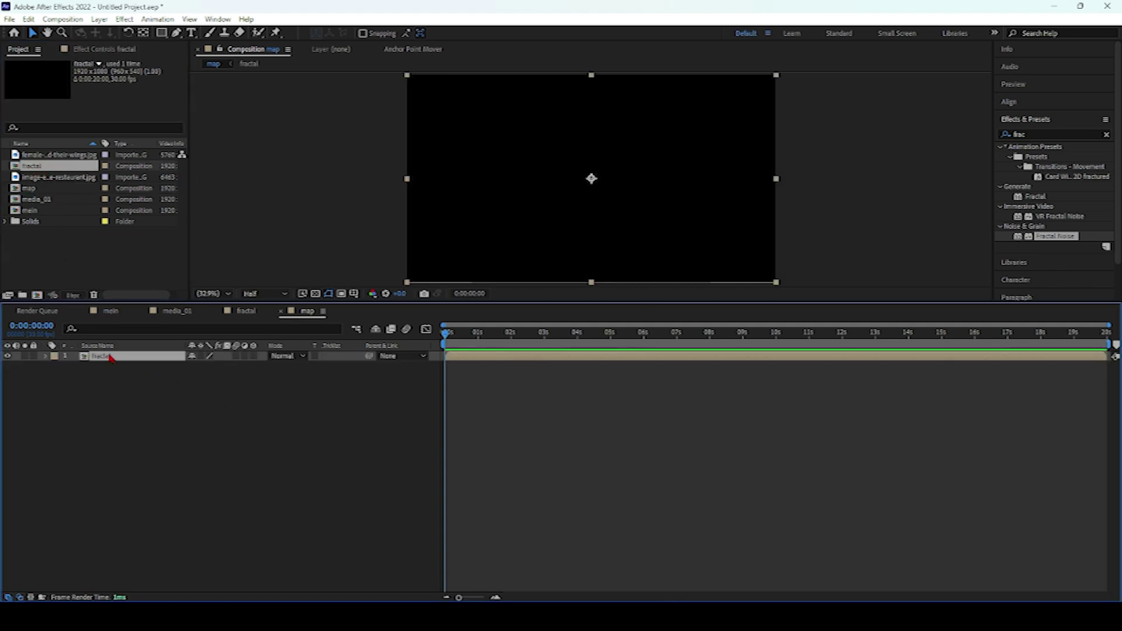
left_click(29, 19)
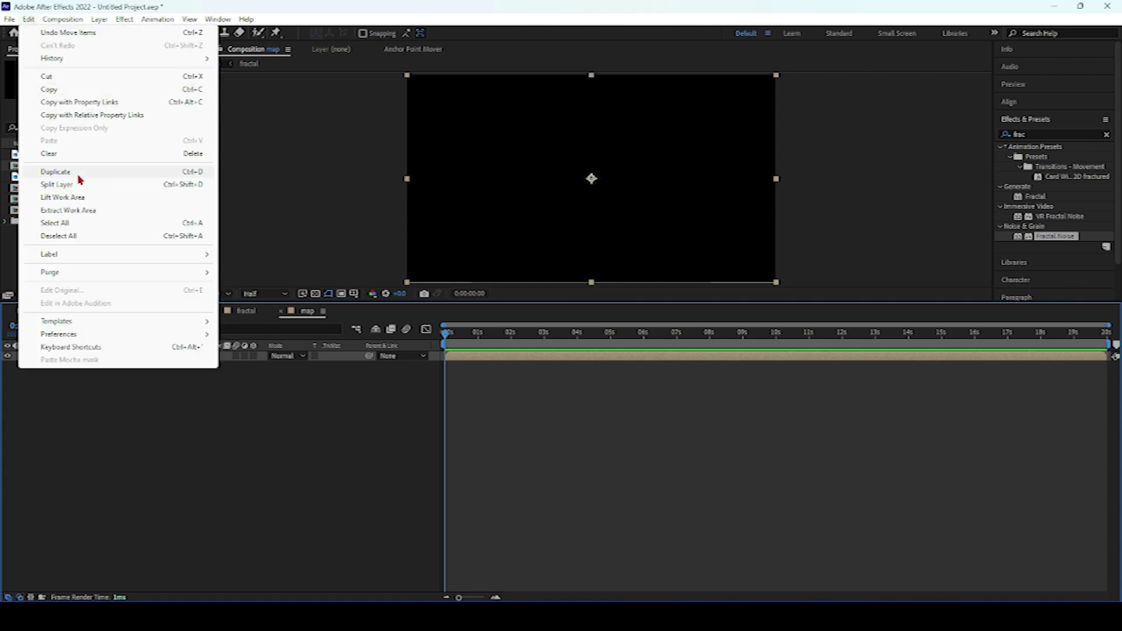
left_click(56, 172)
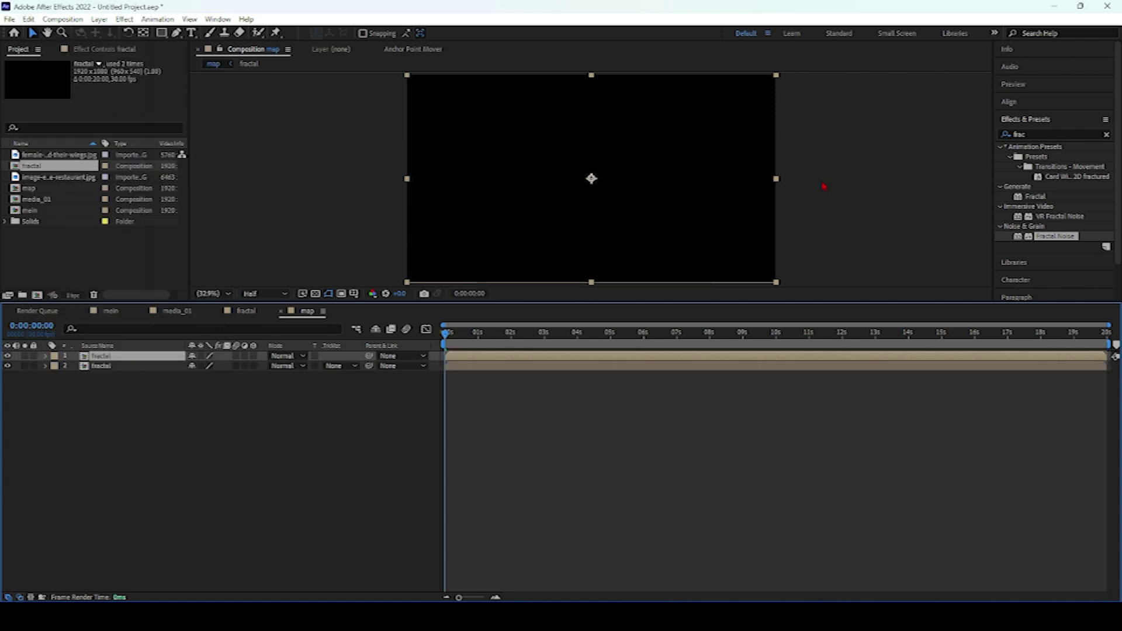
Find the Find Edges effect with "find e", apply it inverted to the upper fractal layer and preview the edges.
double_click(1034, 134)
type("find e")
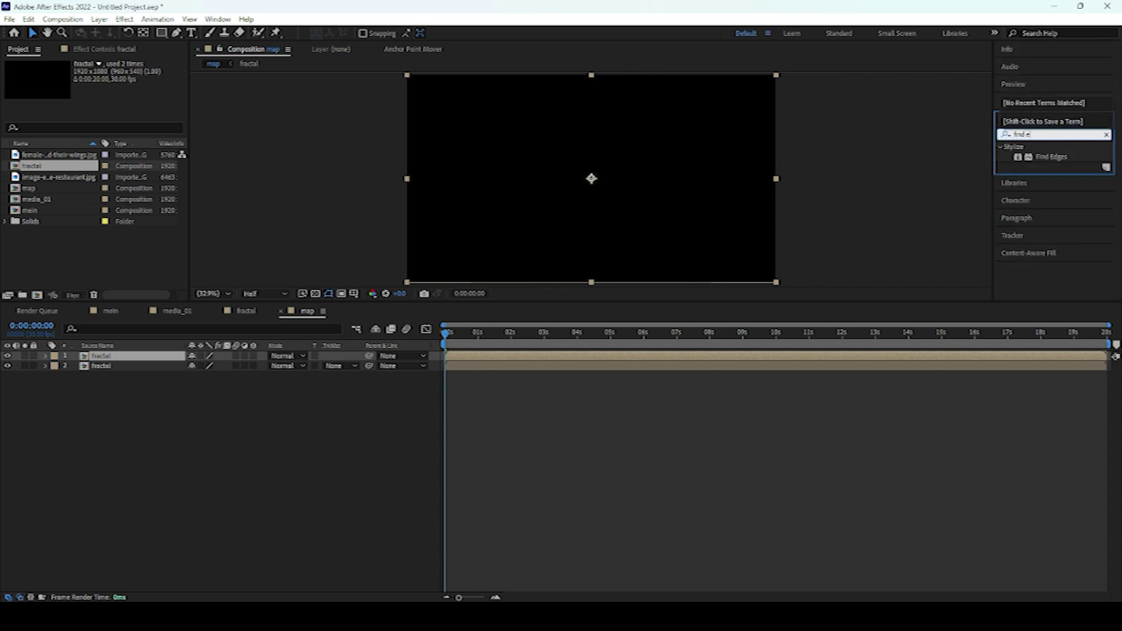
left_click_drag(1064, 157, 150, 353)
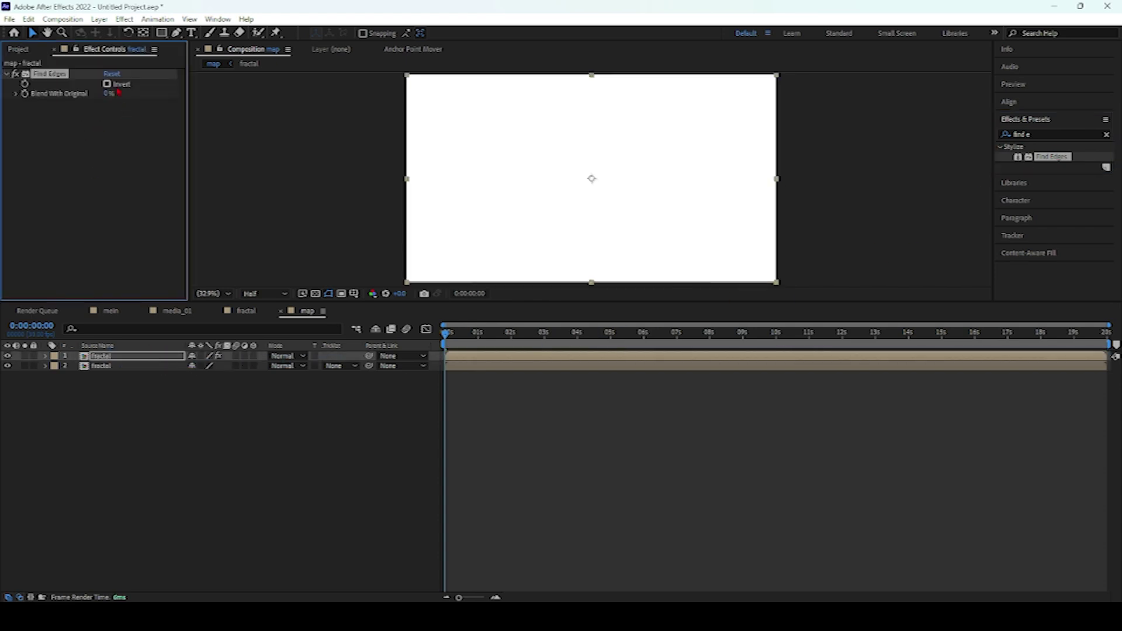
left_click(107, 84)
key("space")
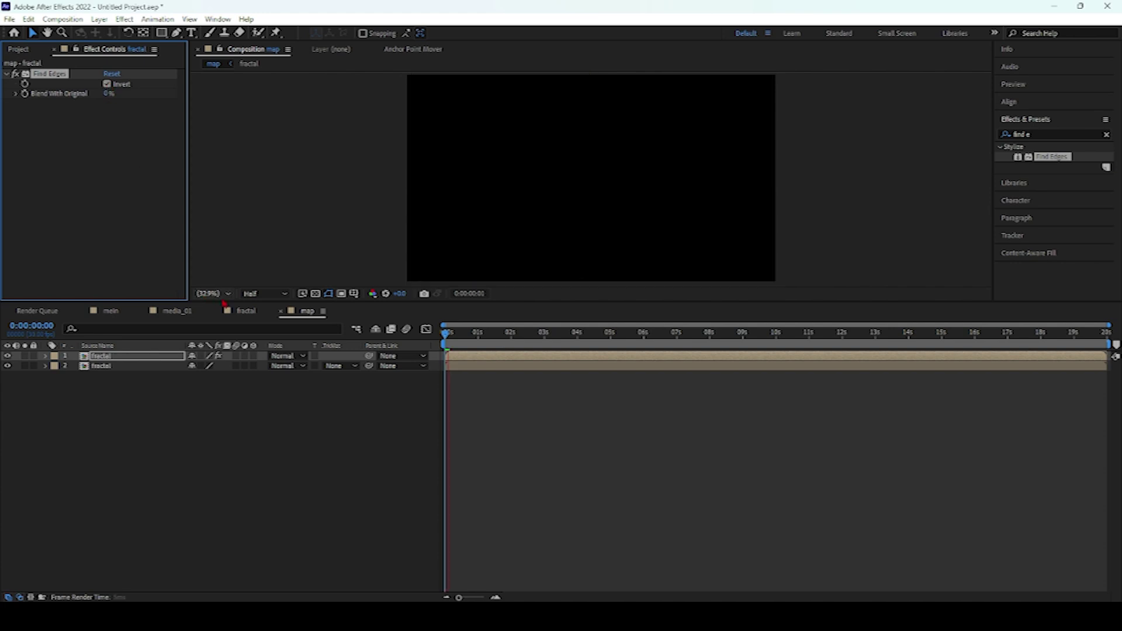
key("space")
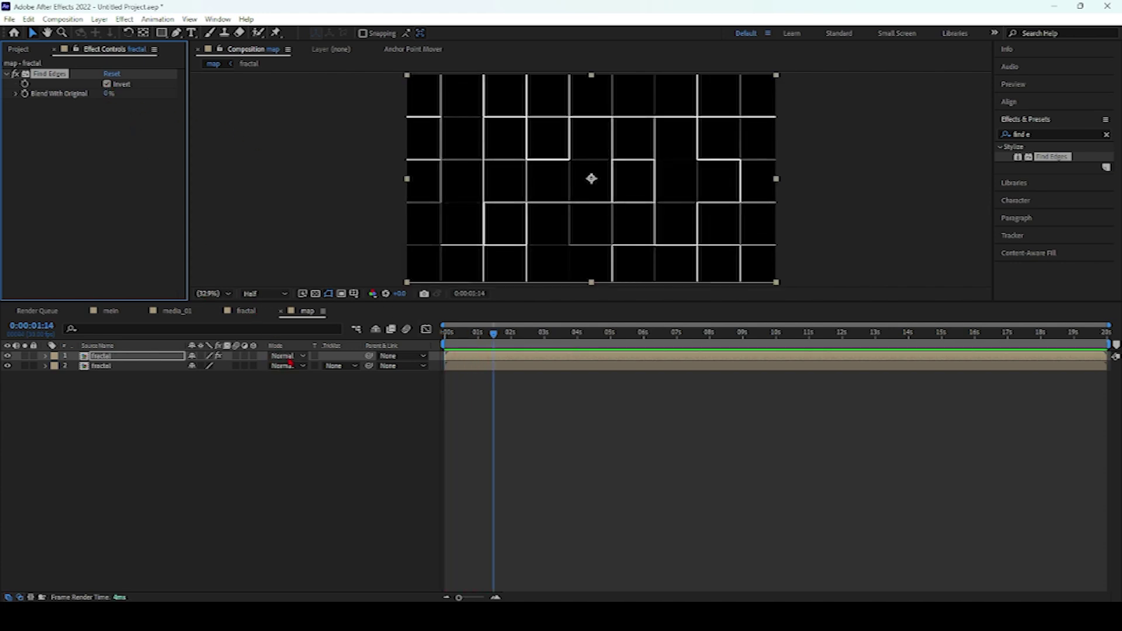
Set the upper fractal layer's blending mode to Screen and preview the combined pattern from the start.
left_click(283, 357)
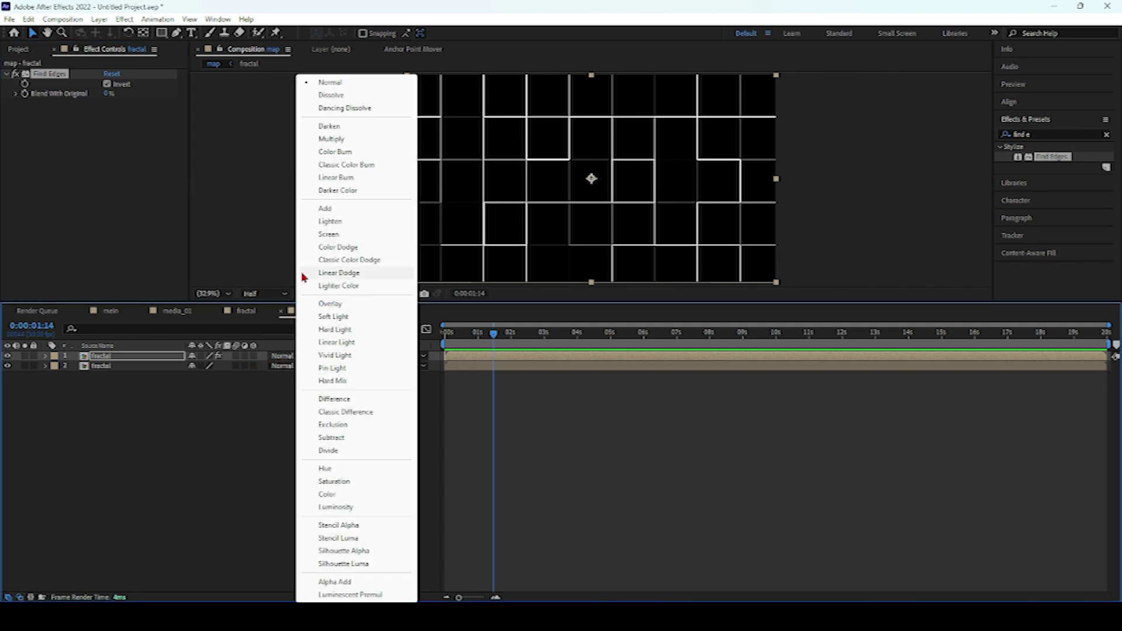
left_click(336, 234)
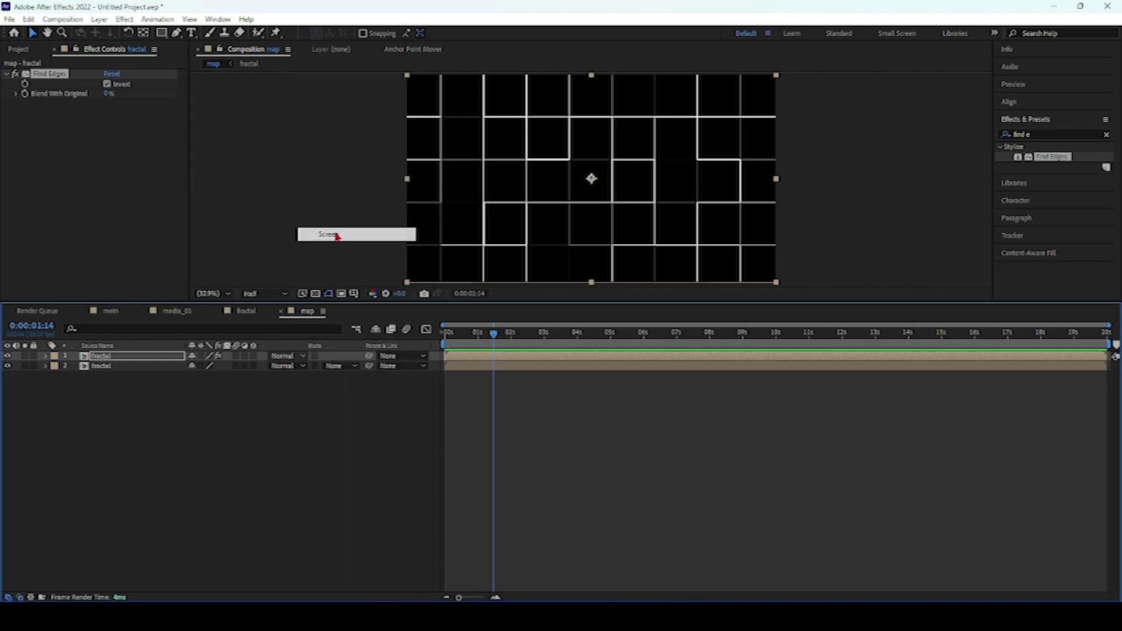
key("Home")
key("space")
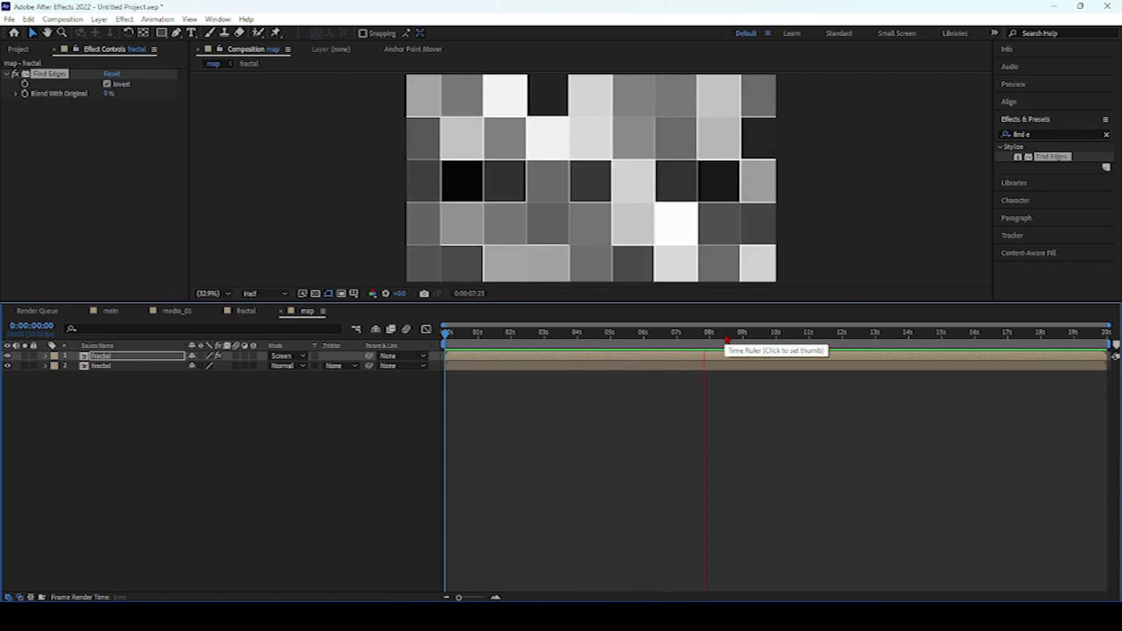
Stop the preview and create a new 1920 x 1080, 20-second composition named sc_01.
key("space")
left_click(17, 49)
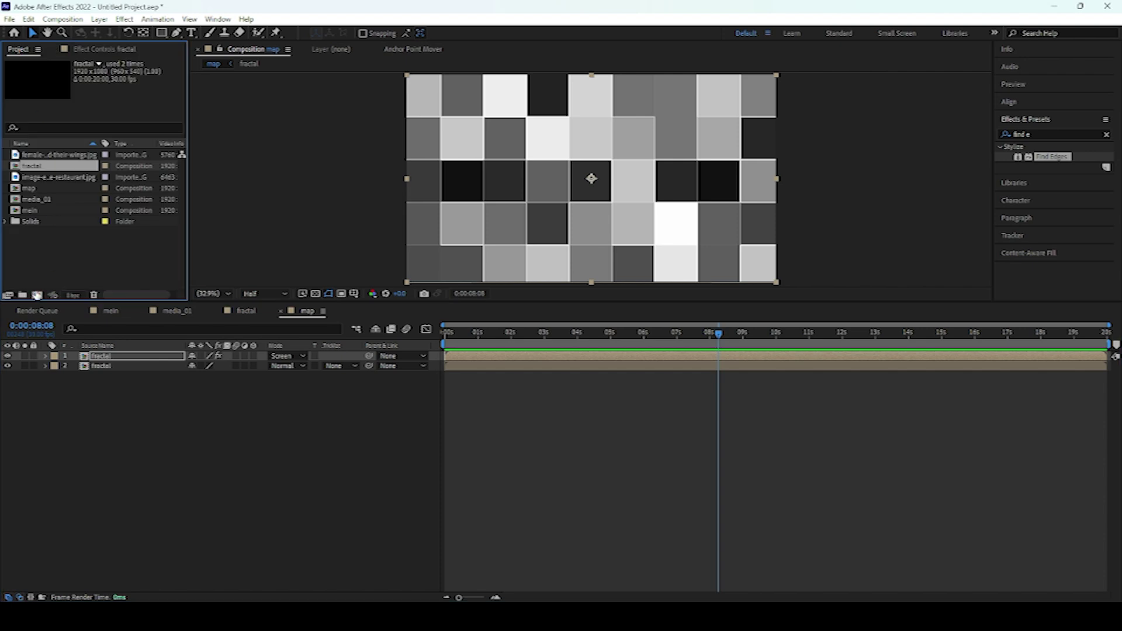
left_click(36, 295)
key("BackSpace")
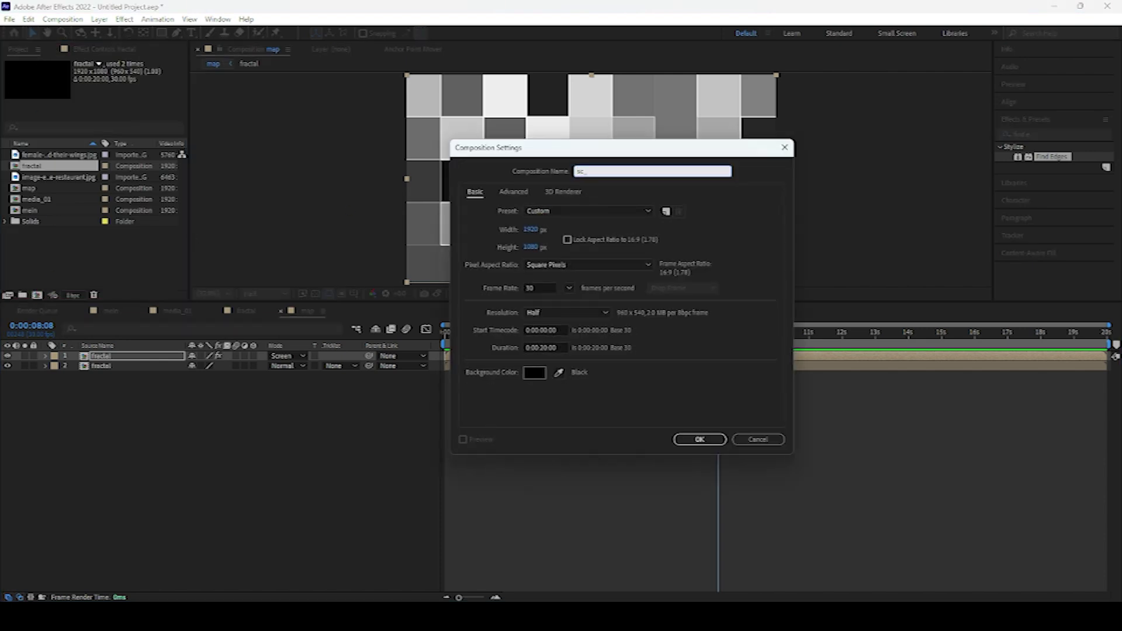
key("Return")
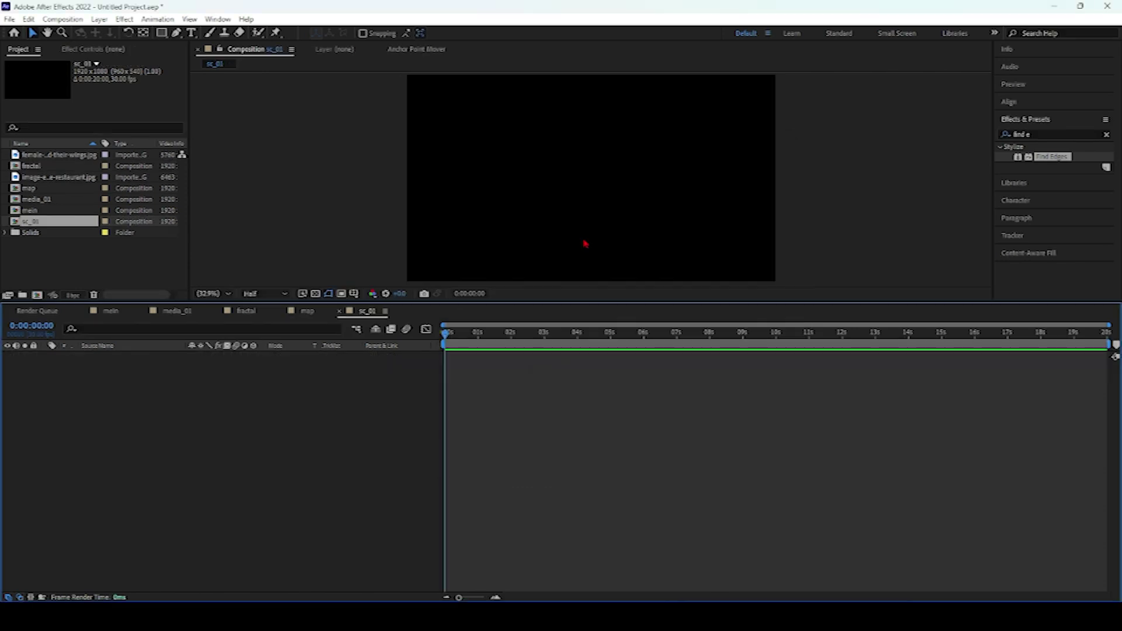
Place the media_01 and map compositions as layers in sc_01 and play a short preview.
left_click(34, 198)
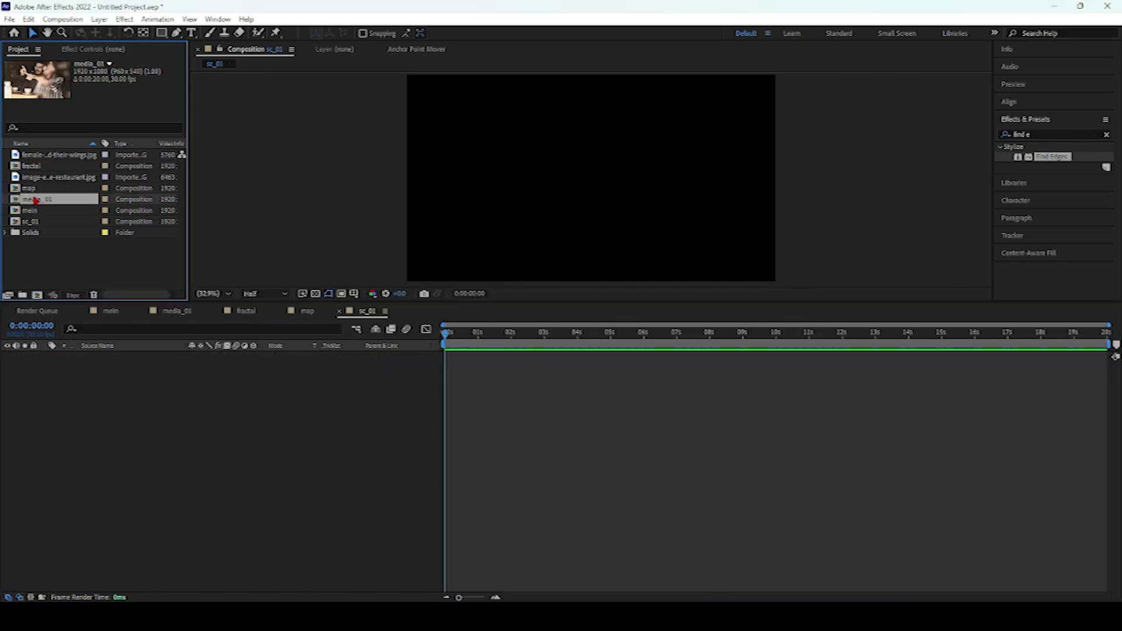
left_click(36, 190, "shift")
left_click_drag(37, 199, 126, 399)
key("space")
left_click(209, 408)
Move the media_01 layer beneath the map layer and set its track matte to Luma Matte "map".
left_click(333, 366)
left_click(128, 358)
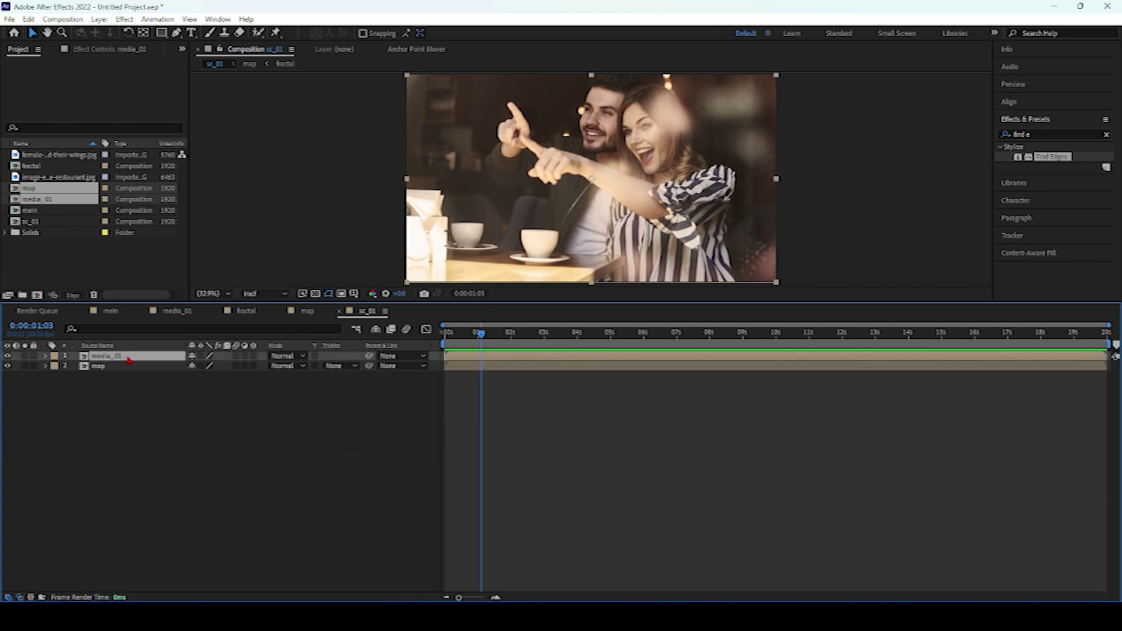
left_click_drag(111, 362, 111, 376)
left_click(334, 366)
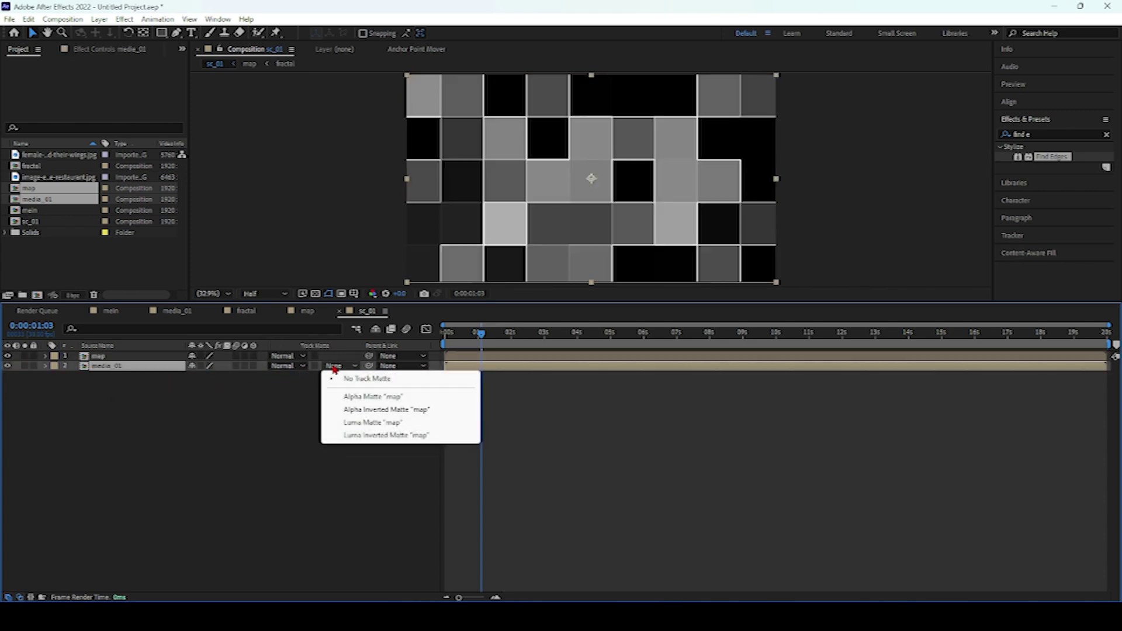
left_click(356, 423)
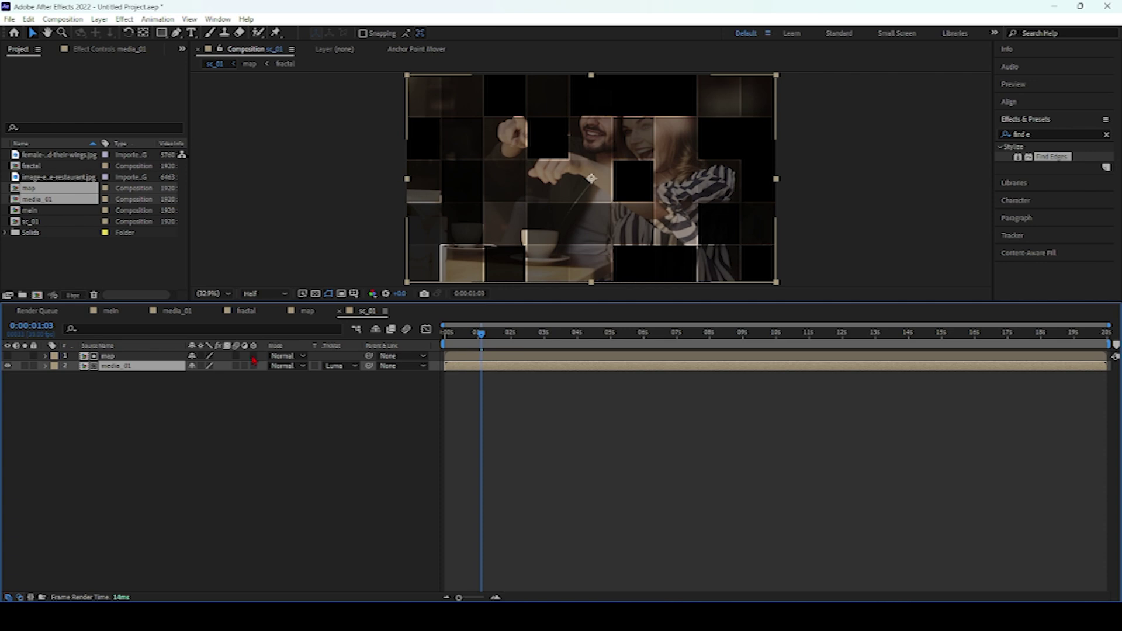
Make both the map and media_01 layers 3D and preview the matted photo from the start.
left_click_drag(252, 366, 252, 356)
left_click_drag(481, 334, 398, 353)
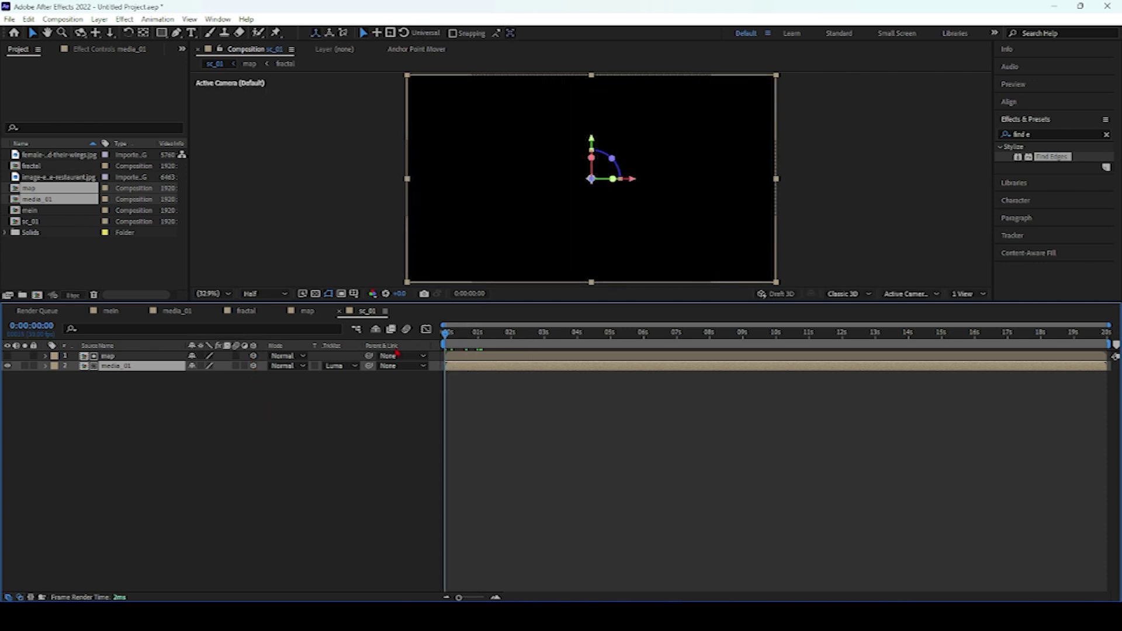
key("space")
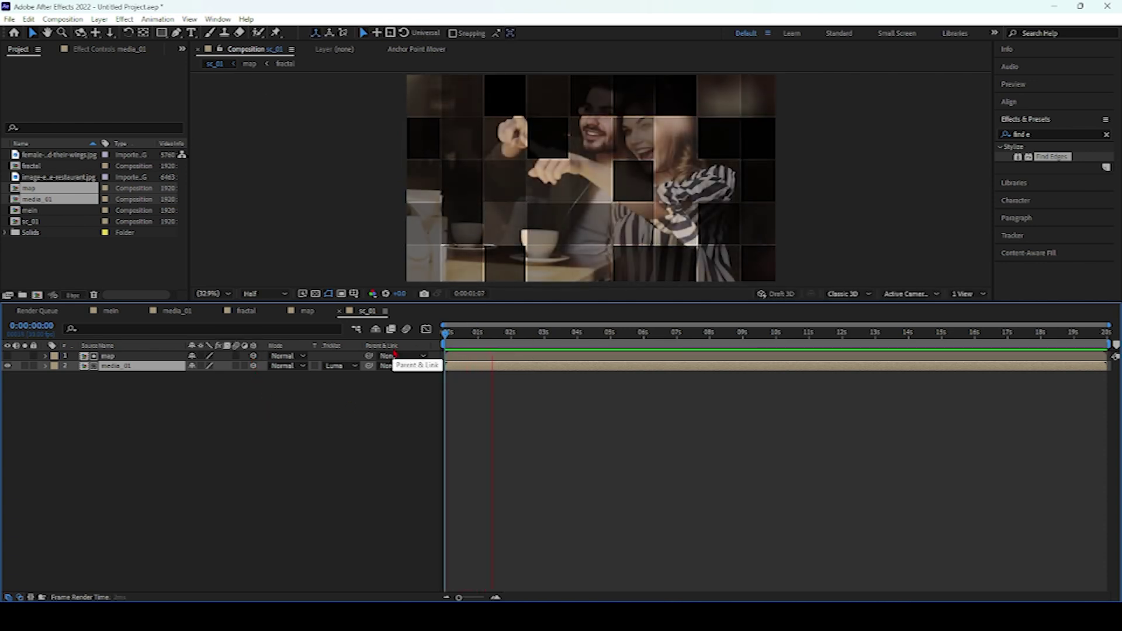
key("space")
Add a two-node camera with the 35mm preset to sc_01.
left_click(189, 435)
right_click(189, 434)
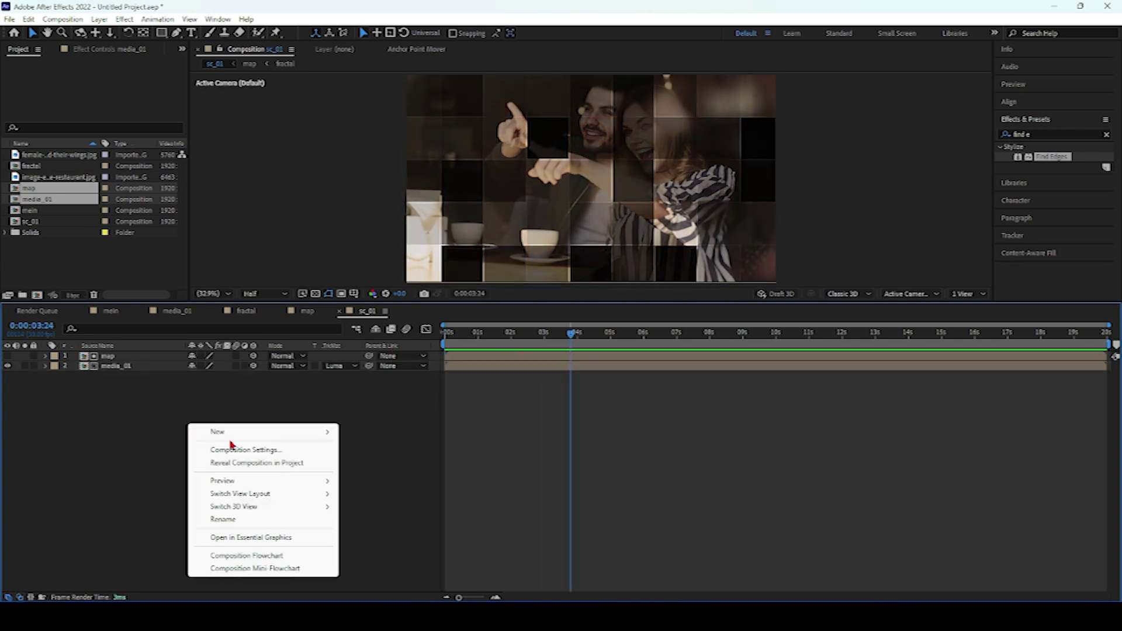
mouse_move(319, 435)
left_click(368, 489)
left_click(634, 217)
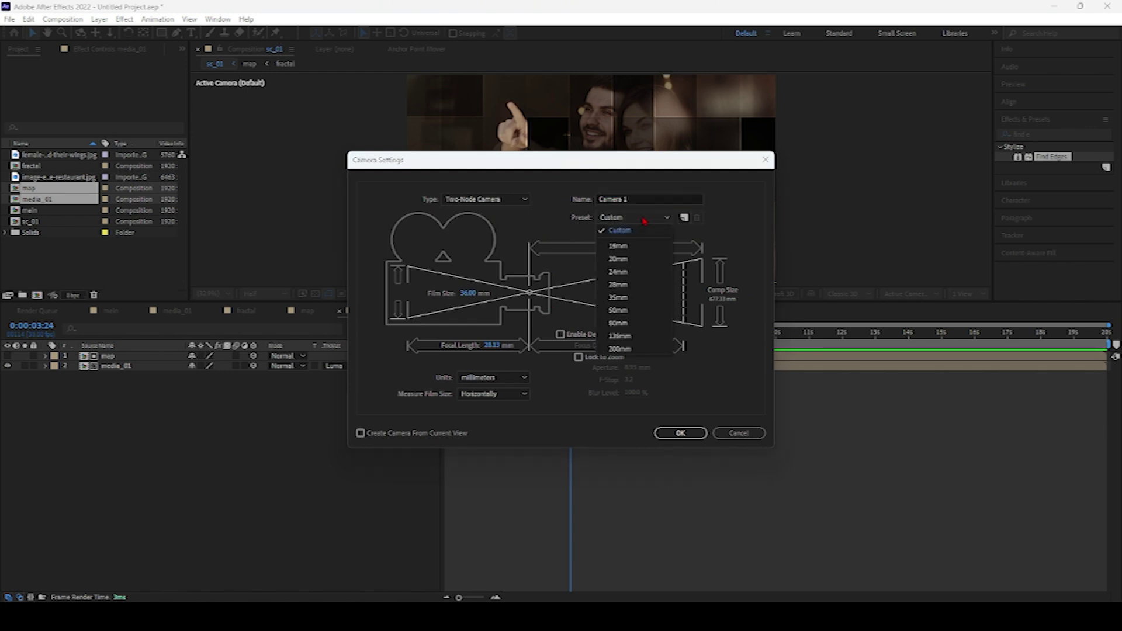
left_click(635, 297)
left_click(681, 433)
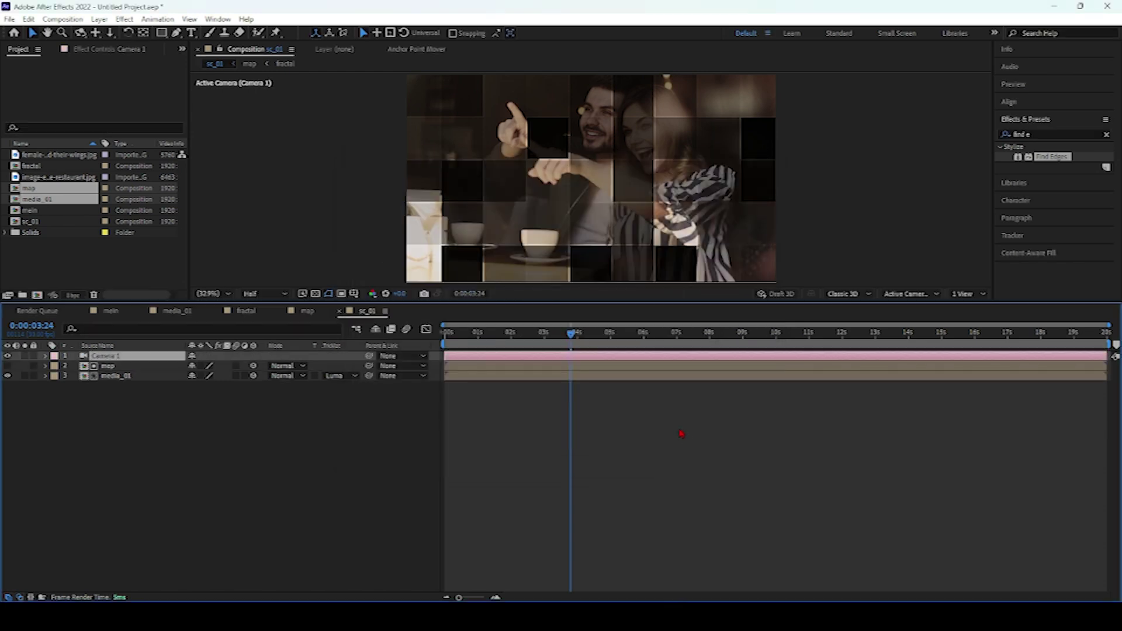
Set the map layer's Z position to -1500 and scrub the timeline to check the matte.
left_click(133, 369)
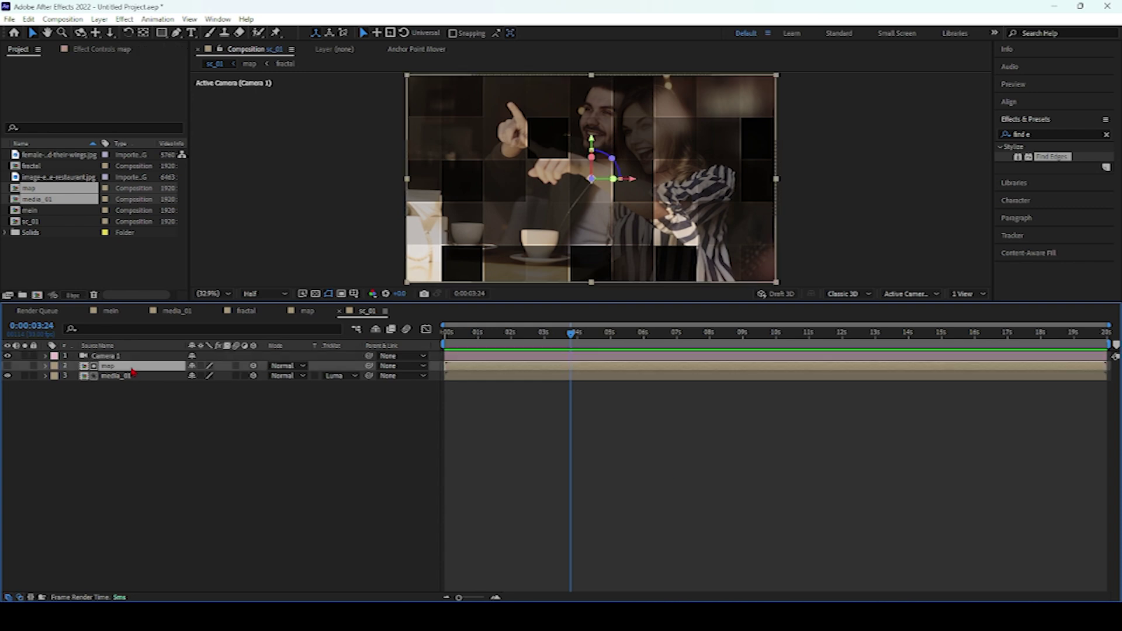
key("p")
left_click_drag(229, 376, 340, 377)
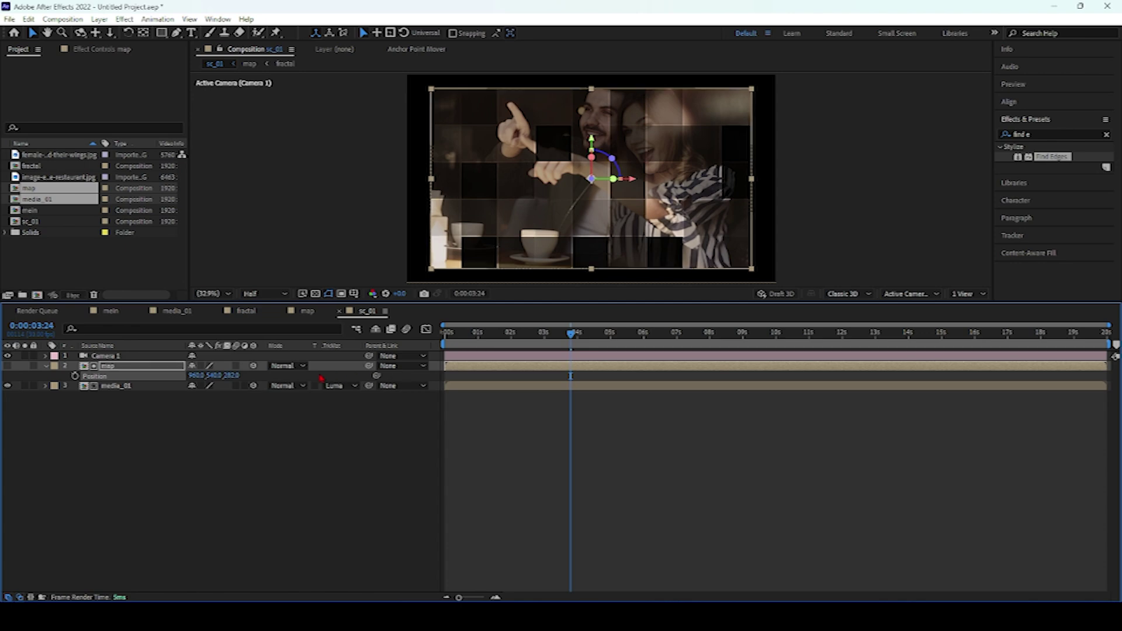
left_click(234, 375)
key("Return")
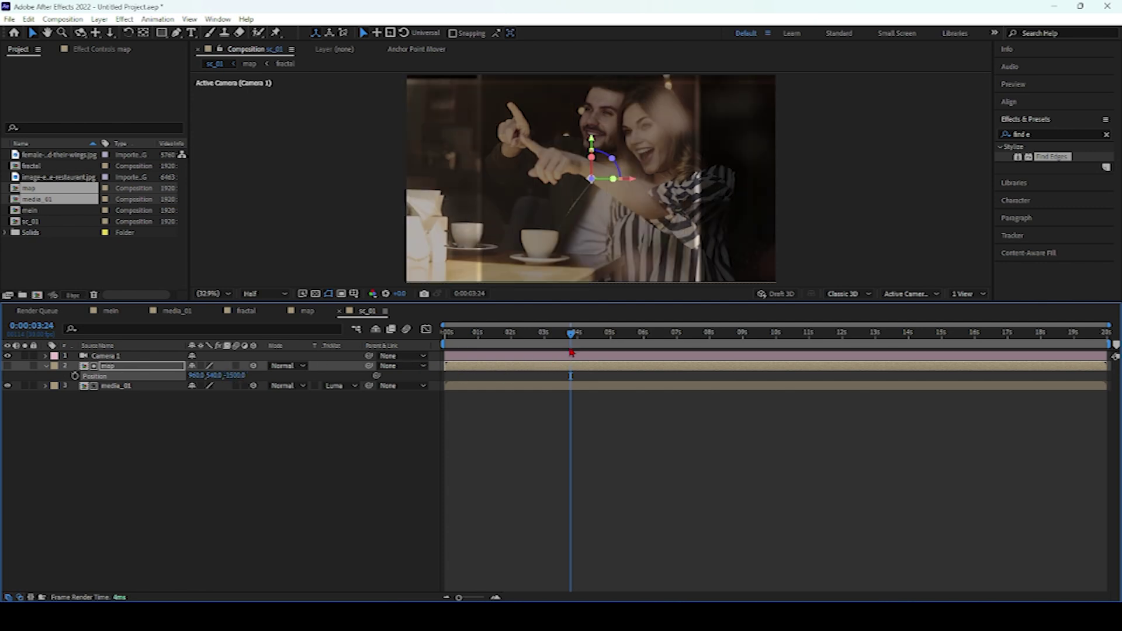
left_click_drag(571, 353, 657, 350)
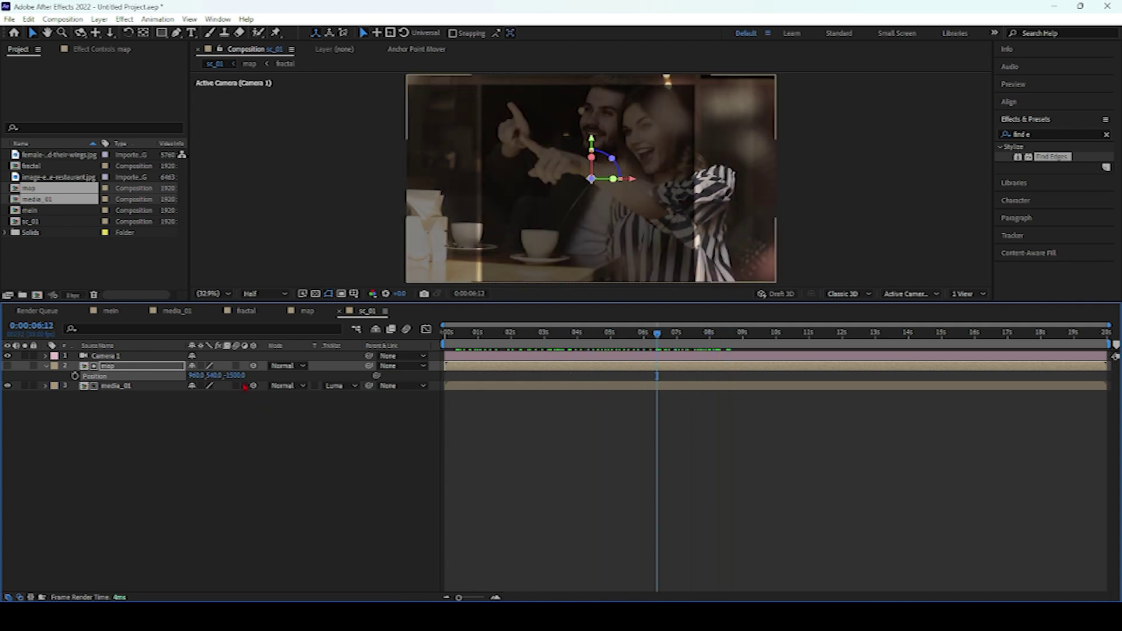
Scale the map layer down to 20% so its blocks fit the frame again.
key("s")
left_click_drag(244, 375, 208, 378)
scroll(290, 223, "down", 1)
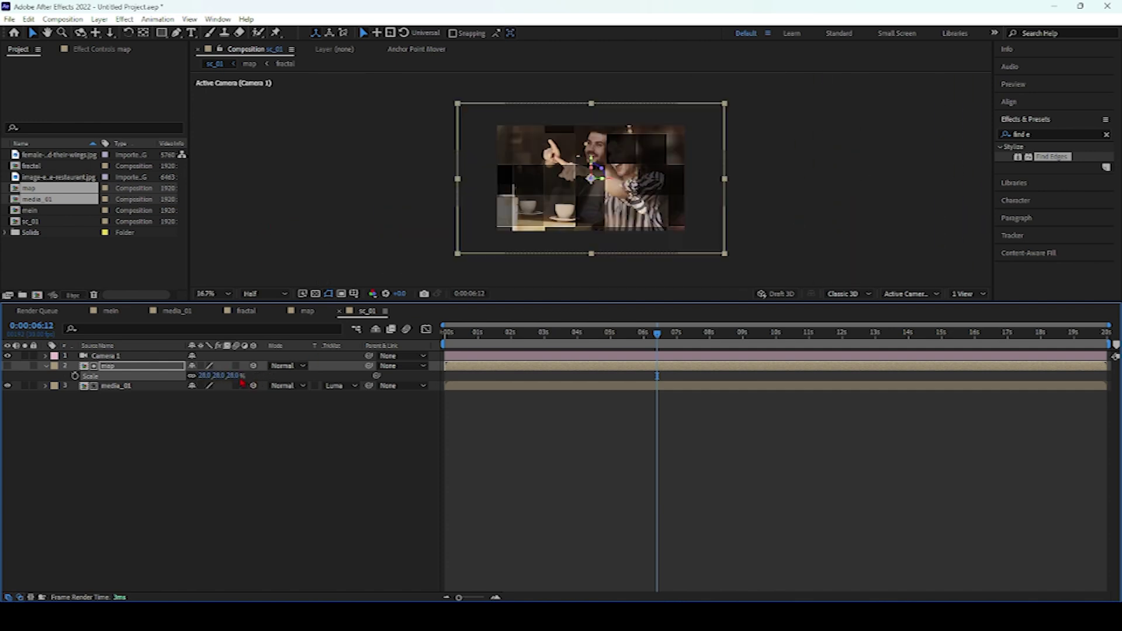
left_click_drag(724, 180, 727, 181)
left_click(721, 182)
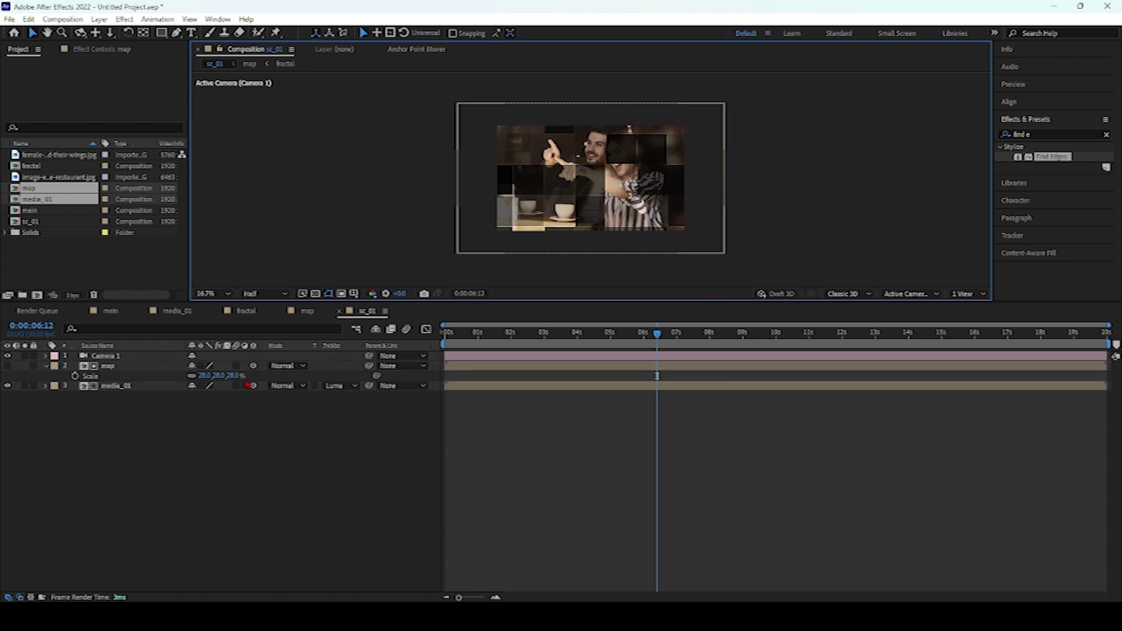
left_click_drag(230, 376, 226, 374)
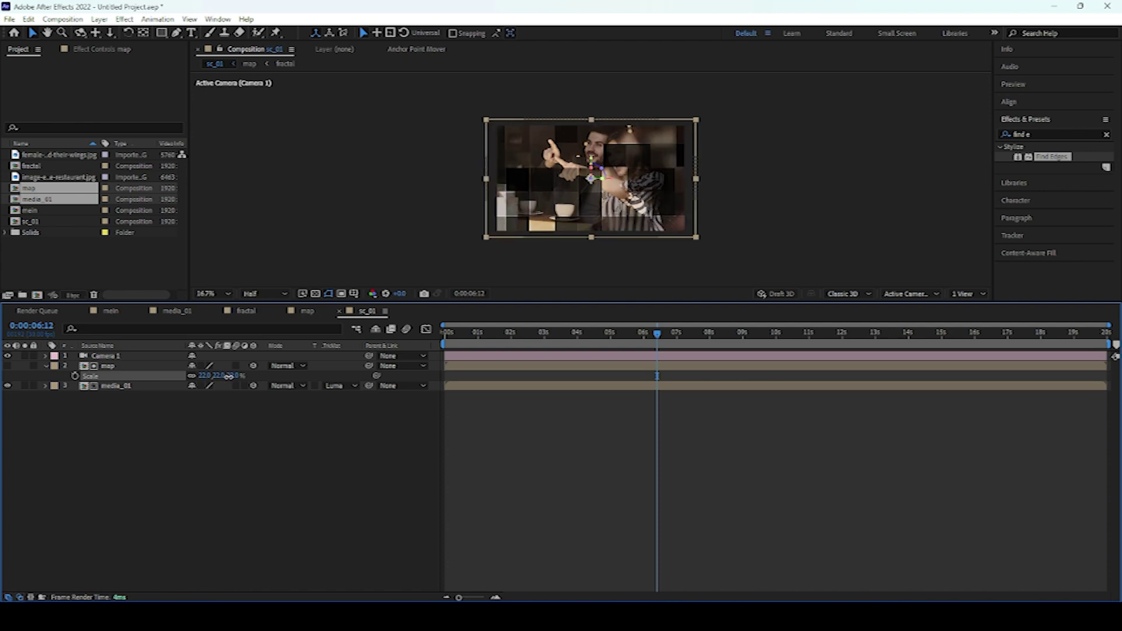
left_click_drag(227, 376, 226, 376)
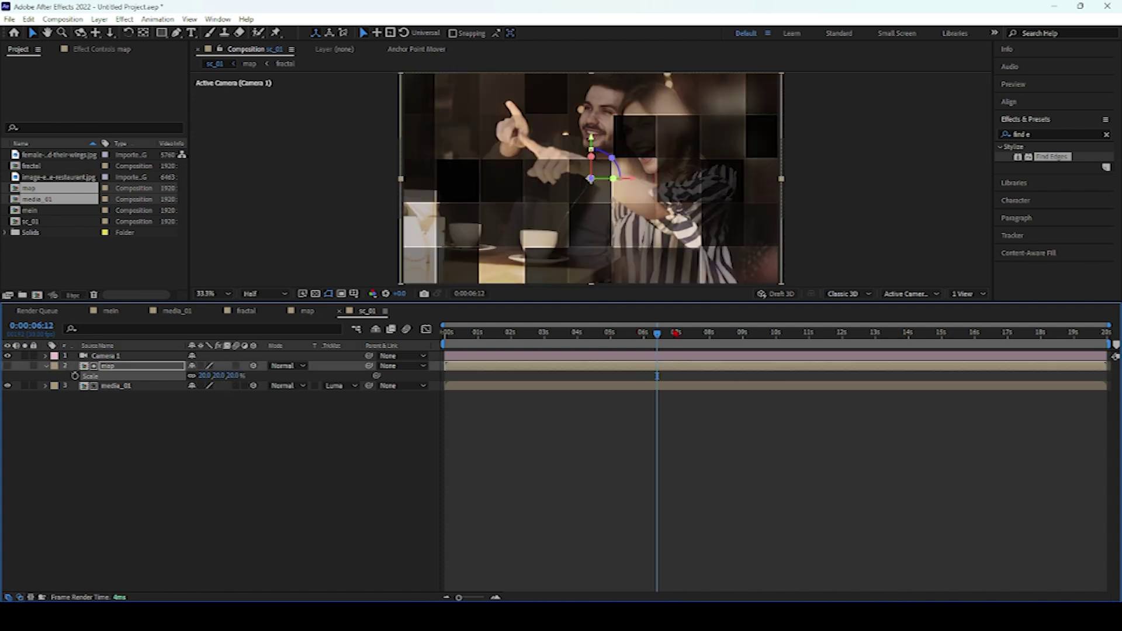
Add a Position keyframe to Camera 1 at 0:00:05:00.
left_click_drag(675, 331, 611, 353)
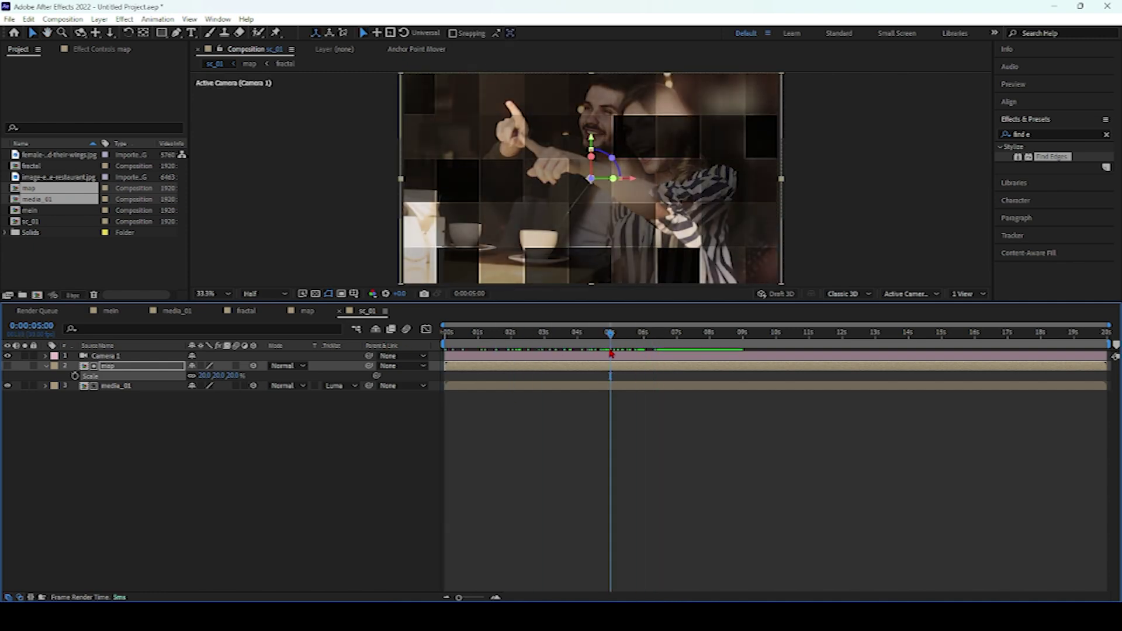
key("ctrl+Up")
key("p")
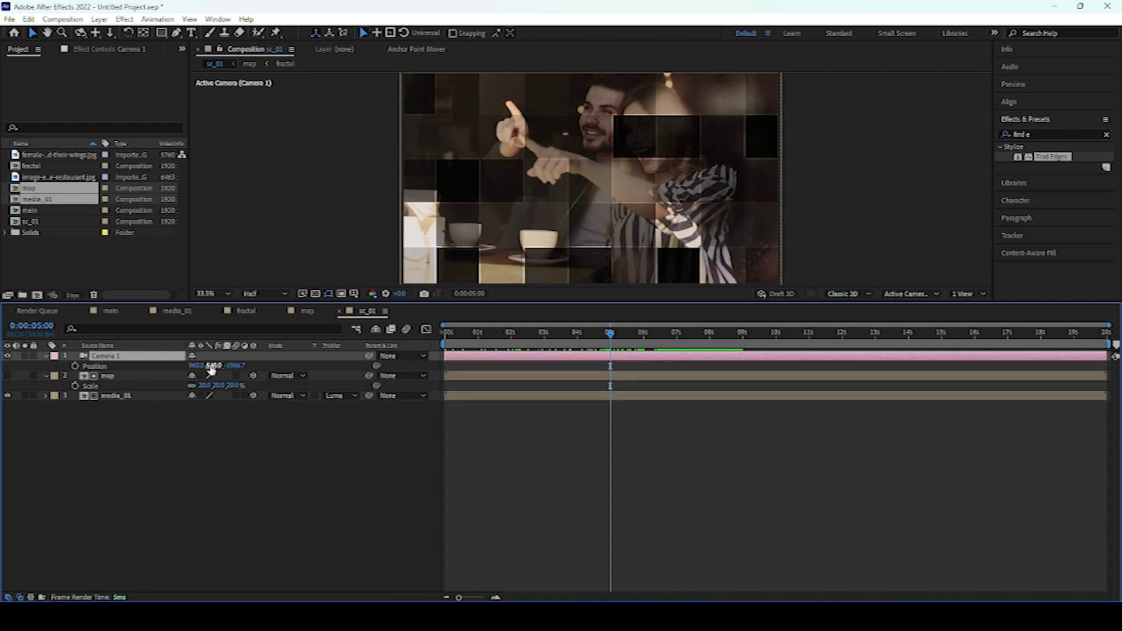
left_click(75, 366)
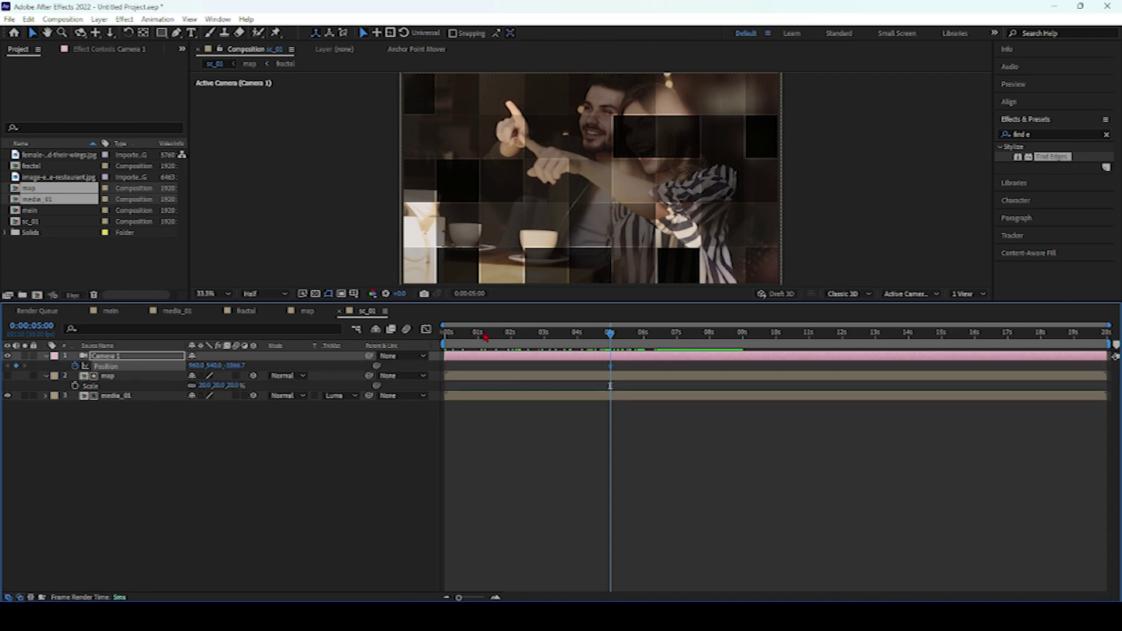
Set Camera 1's Z position to about -739.7 at the start of the composition and preview the camera move.
key("Home")
left_click_drag(236, 365, 876, 337)
key("space")
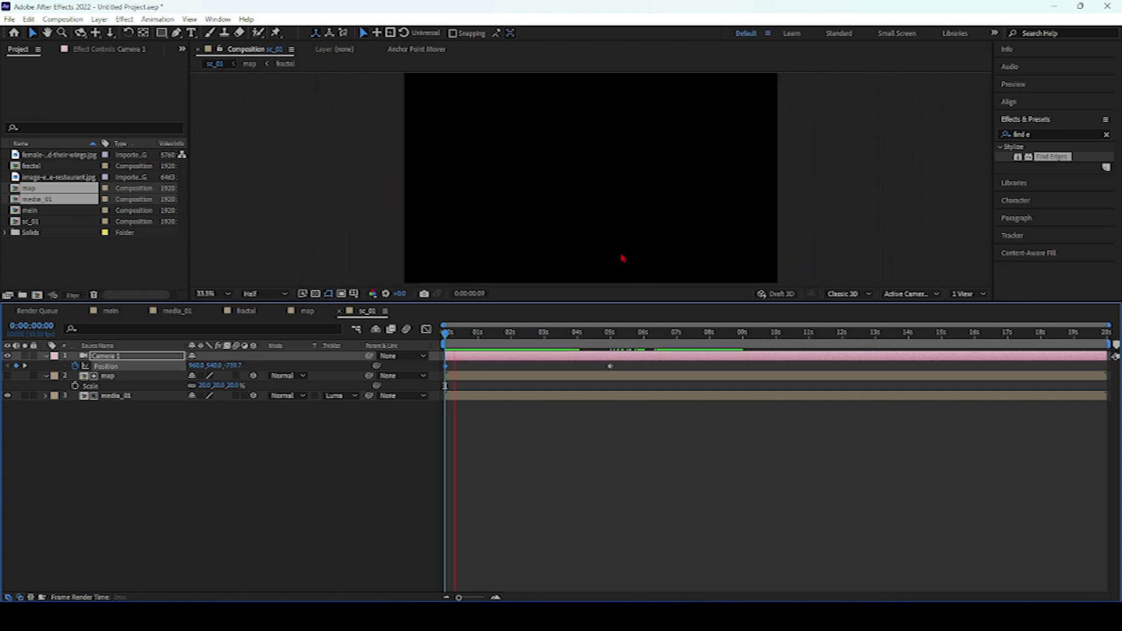
scroll(621, 256, "down", 4)
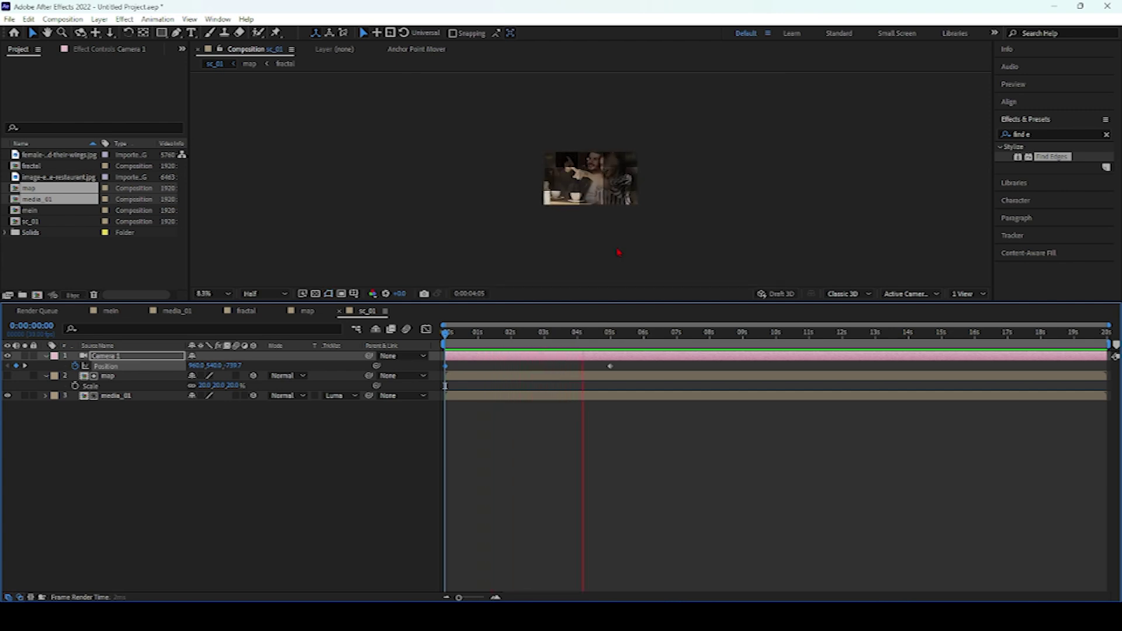
key("space")
Set Camera 1's Z position to about -1124.2 at 0:00:00:01 and preview the revised move.
left_click_drag(615, 333, 446, 351)
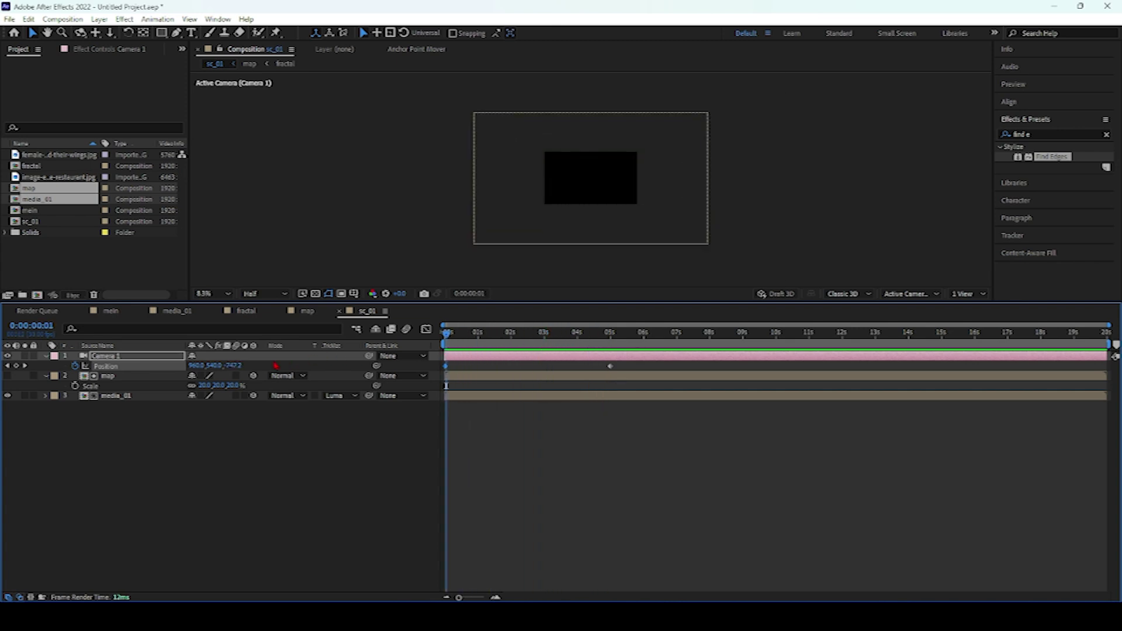
left_click_drag(233, 366, 30, 375)
key("space")
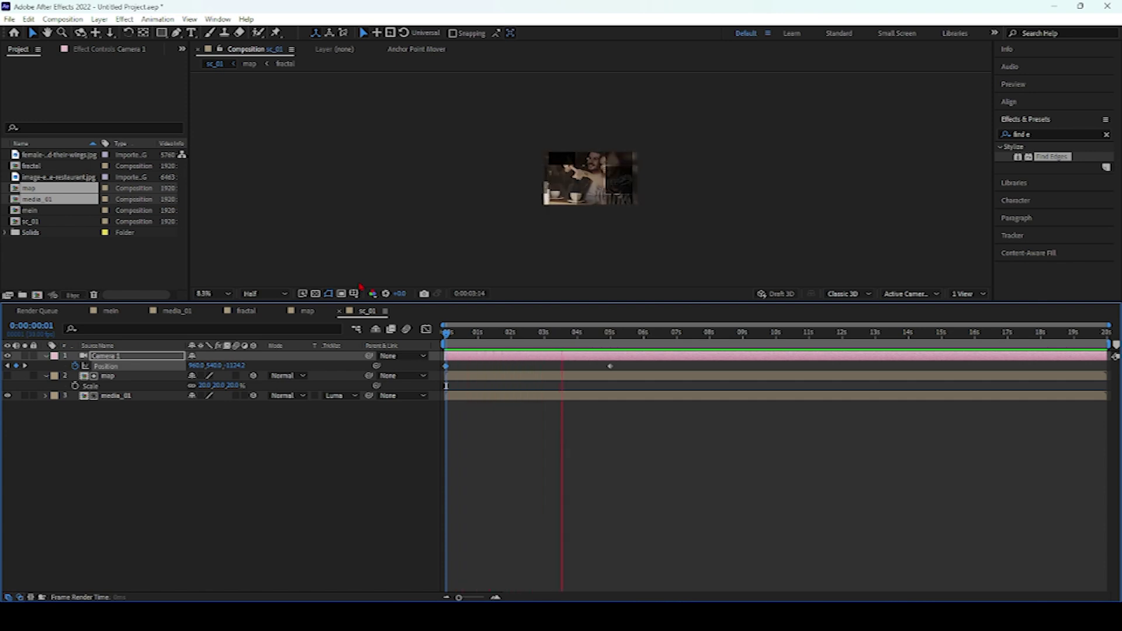
scroll(580, 225, "up", 7)
scroll(580, 225, "down", 3)
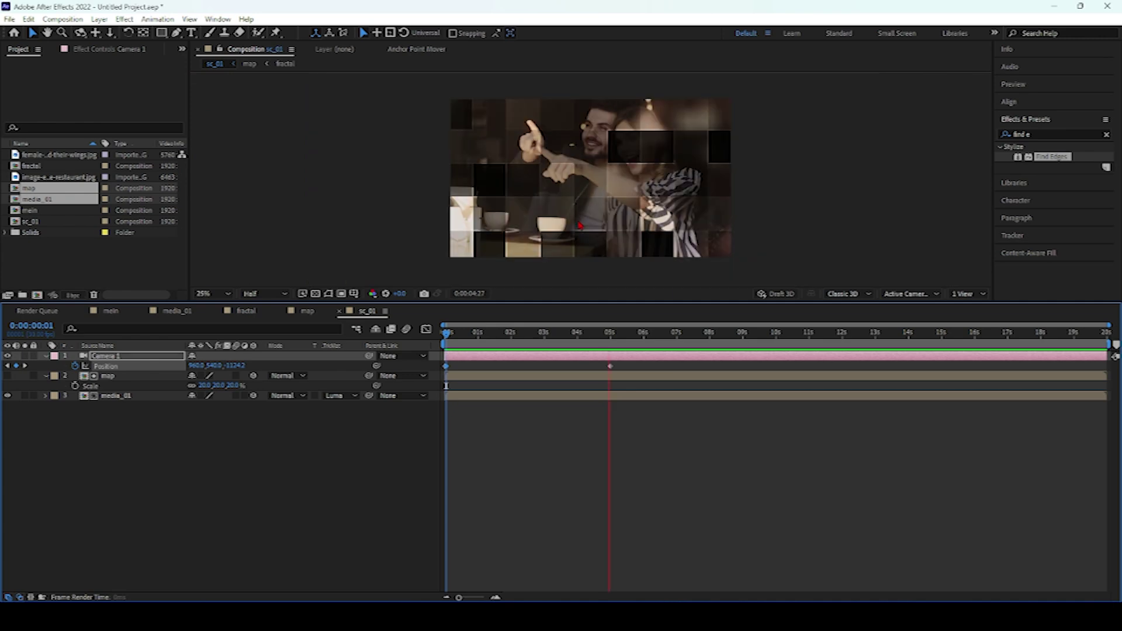
key("space")
Open Animation Composer 3's Keyframe Wingman and move it clear of the composition preview.
left_click(218, 19)
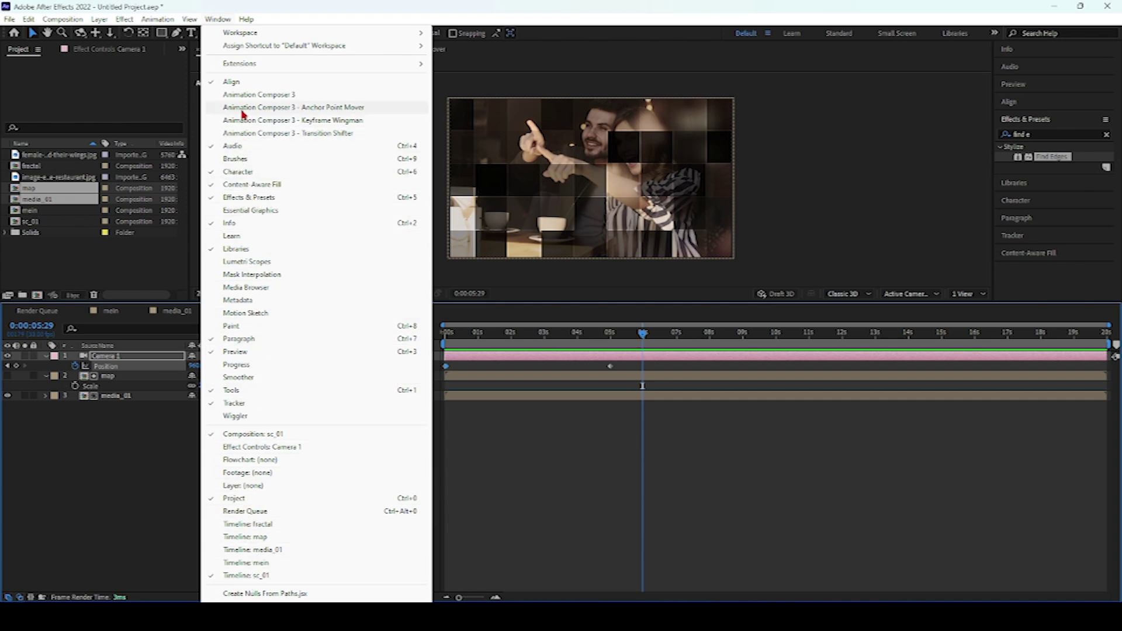
left_click(276, 124)
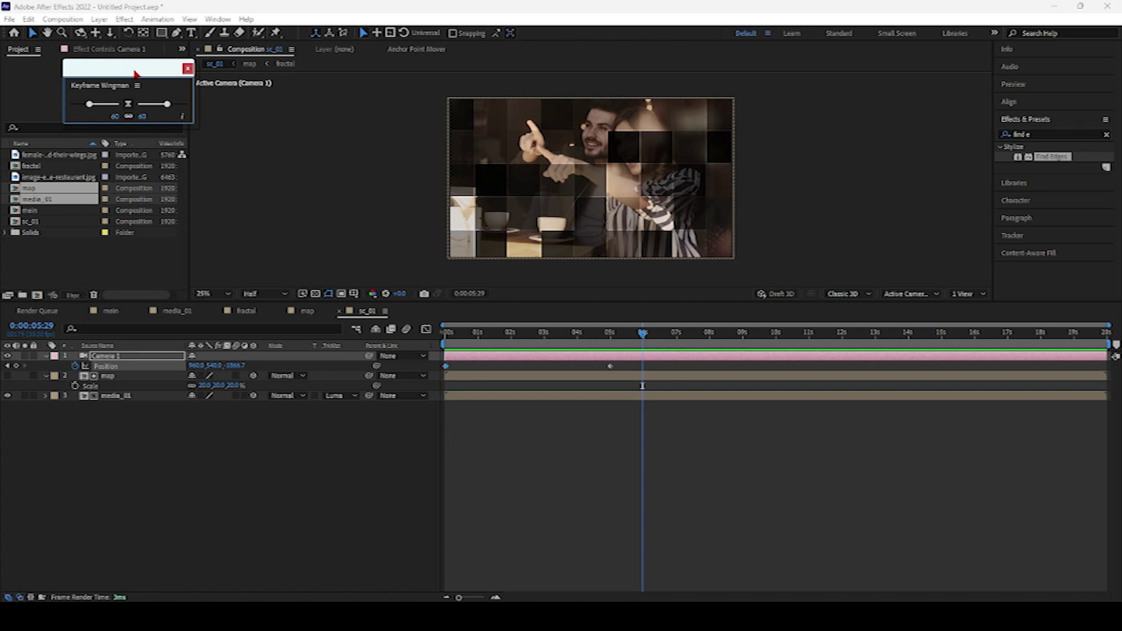
left_click_drag(135, 75, 99, 75)
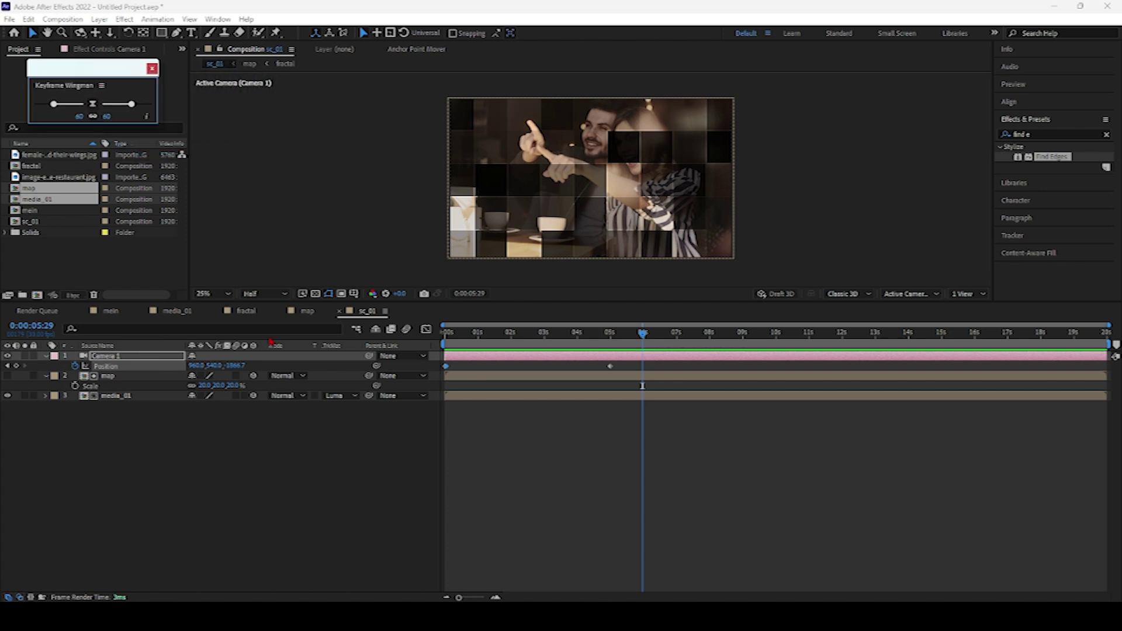
Select Camera 1's Position keyframes, apply Easy Ease to them and scrub through the eased camera move.
left_click_drag(626, 361, 449, 375)
left_click(446, 366)
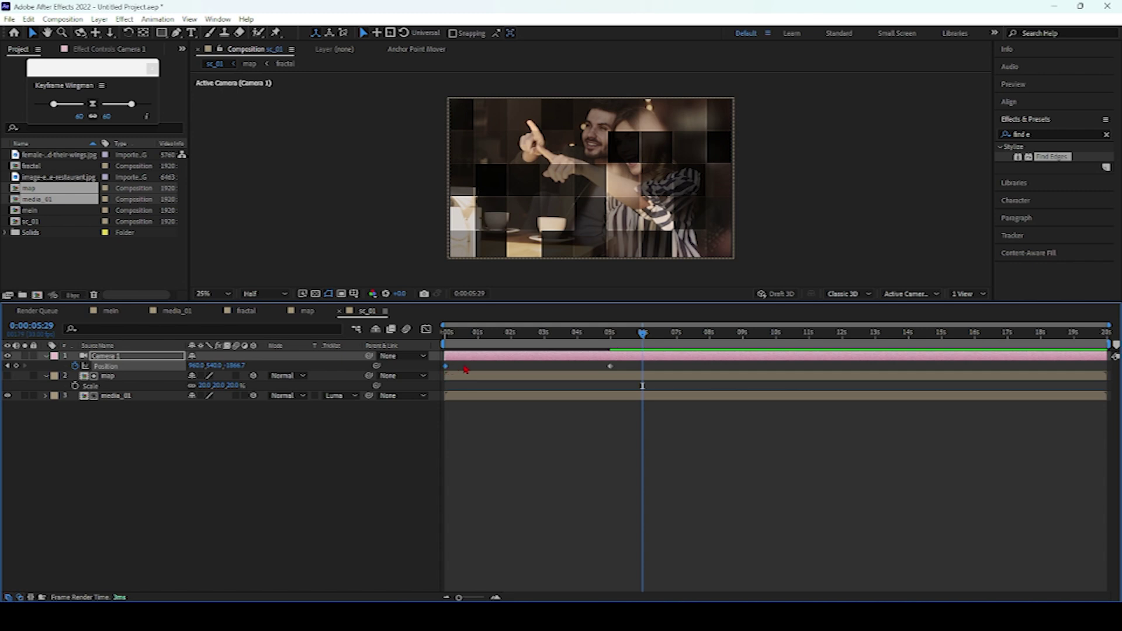
left_click_drag(626, 362, 452, 374)
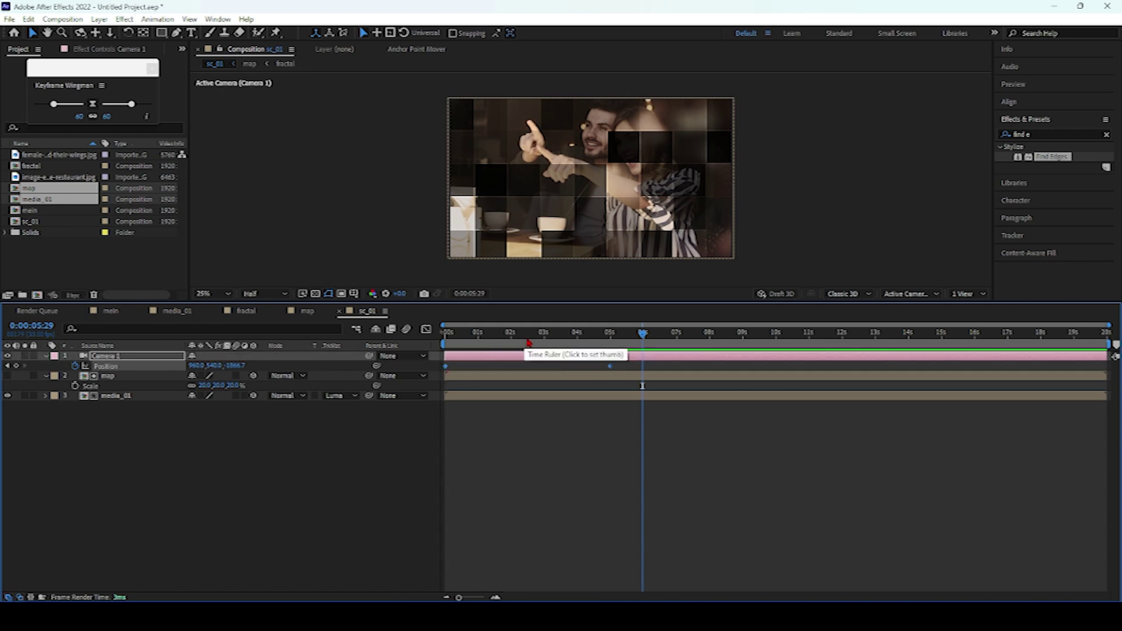
left_click(552, 336)
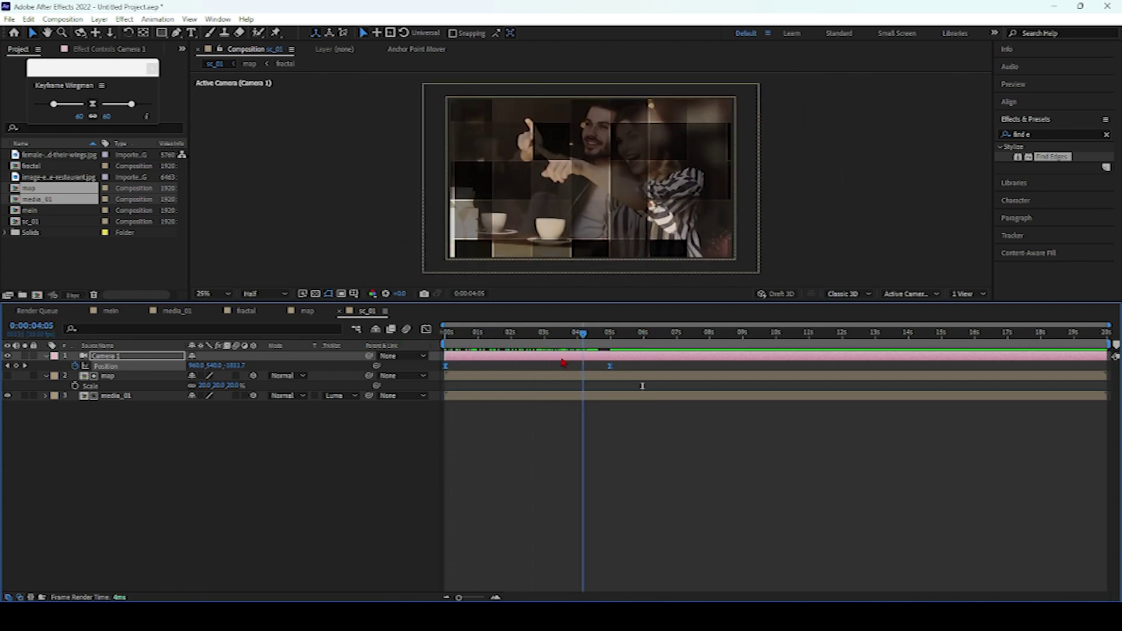
left_click_drag(631, 364, 518, 374)
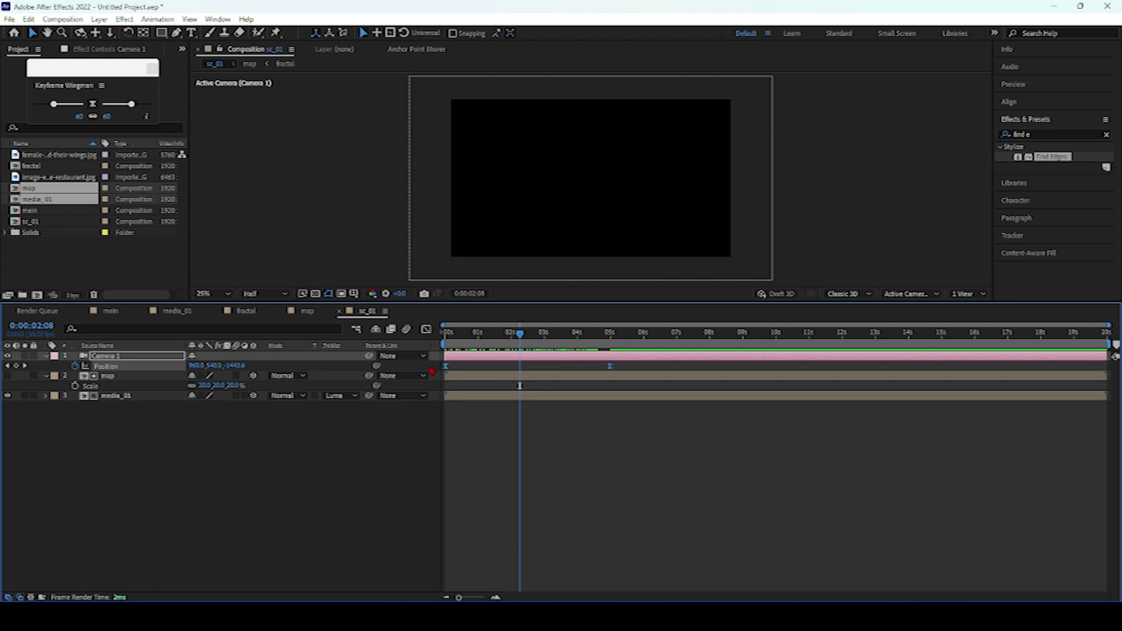
Select Camera 1's Position keyframes and set separate Keyframe Wingman easing of 100 incoming and 25 outgoing.
left_click(426, 329)
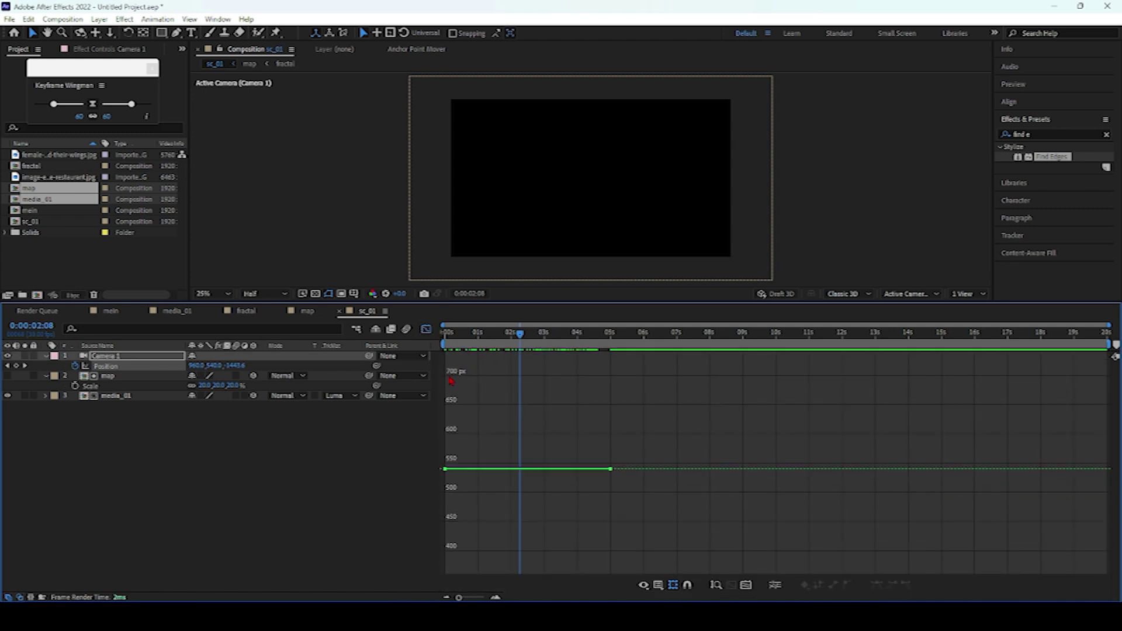
left_click(426, 330)
left_click_drag(628, 368, 435, 376)
left_click_drag(53, 104, 35, 104)
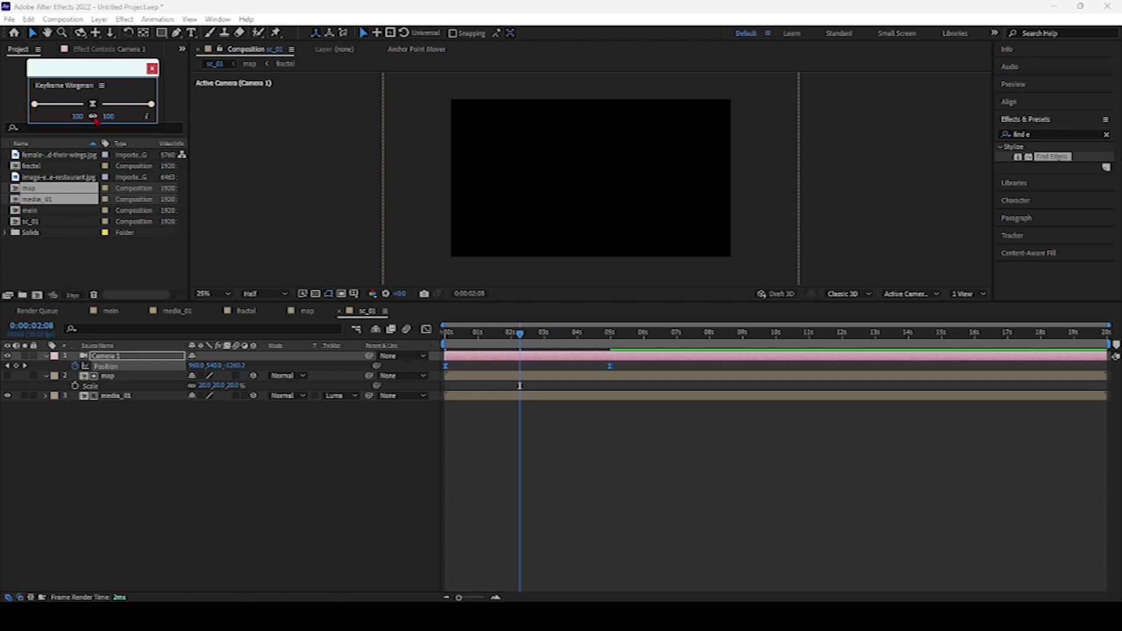
left_click_drag(151, 104, 114, 104)
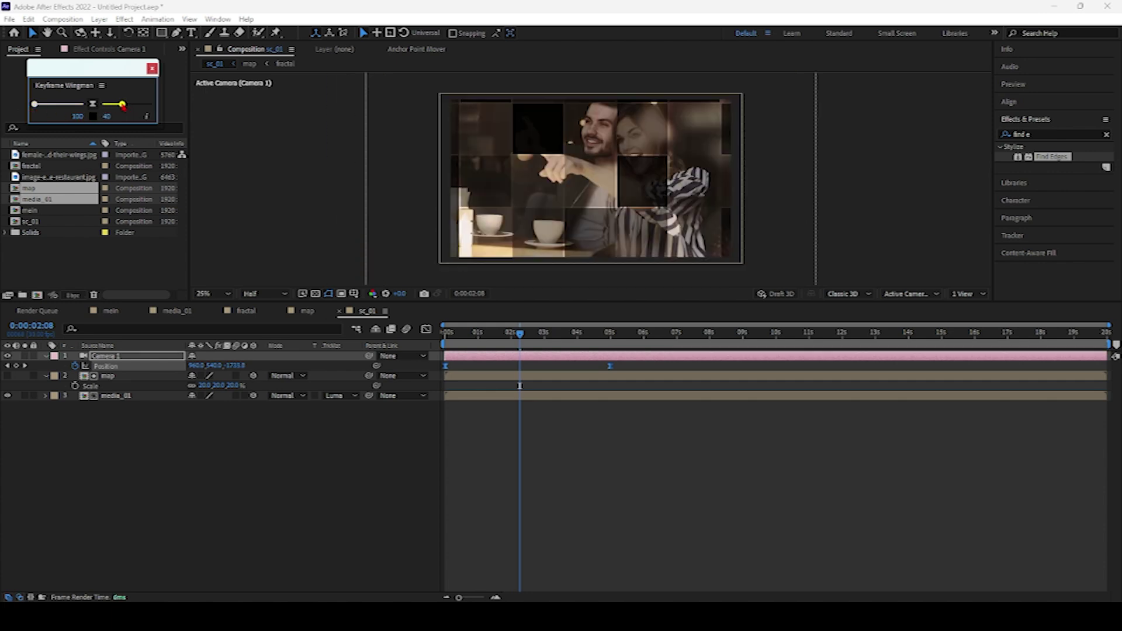
Display the speed graph for Camera 1's Position keyframes in the Graph Editor.
left_click(426, 330)
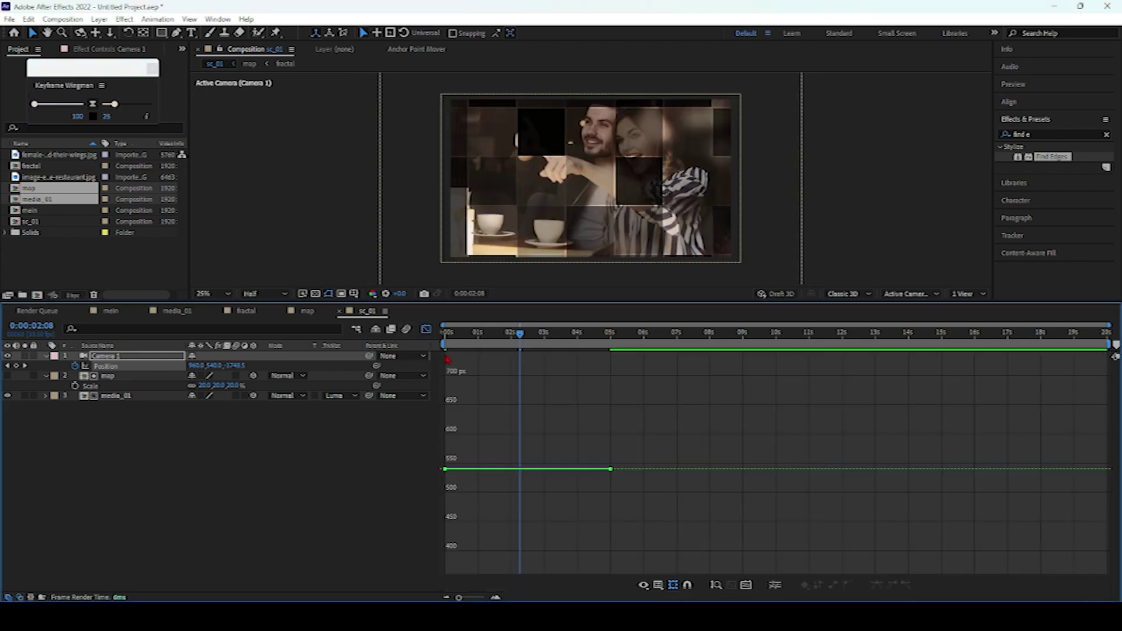
left_click(659, 586)
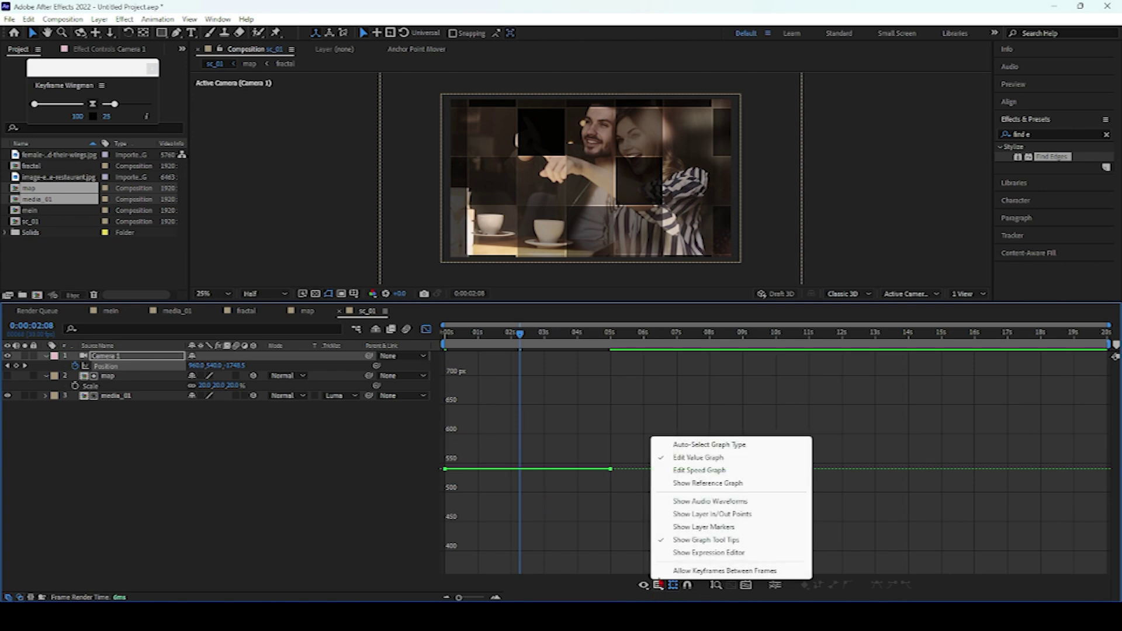
left_click(690, 471)
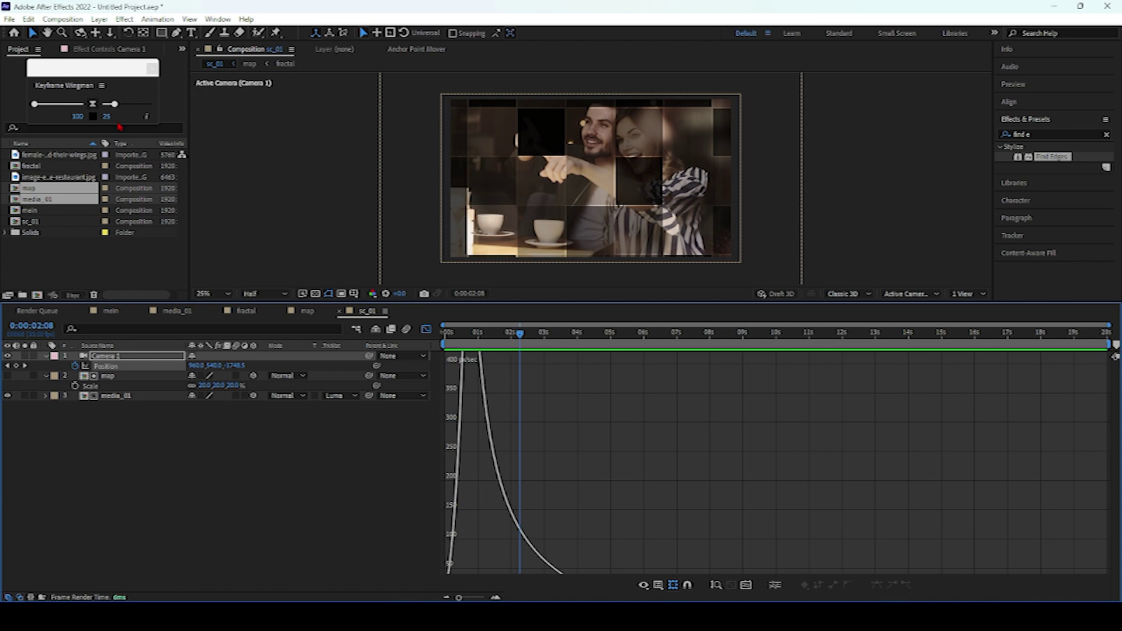
Try Keyframe Wingman easing of 72 incoming and 24 outgoing on Camera 1's Position keyframes.
left_click_drag(39, 110, 44, 109)
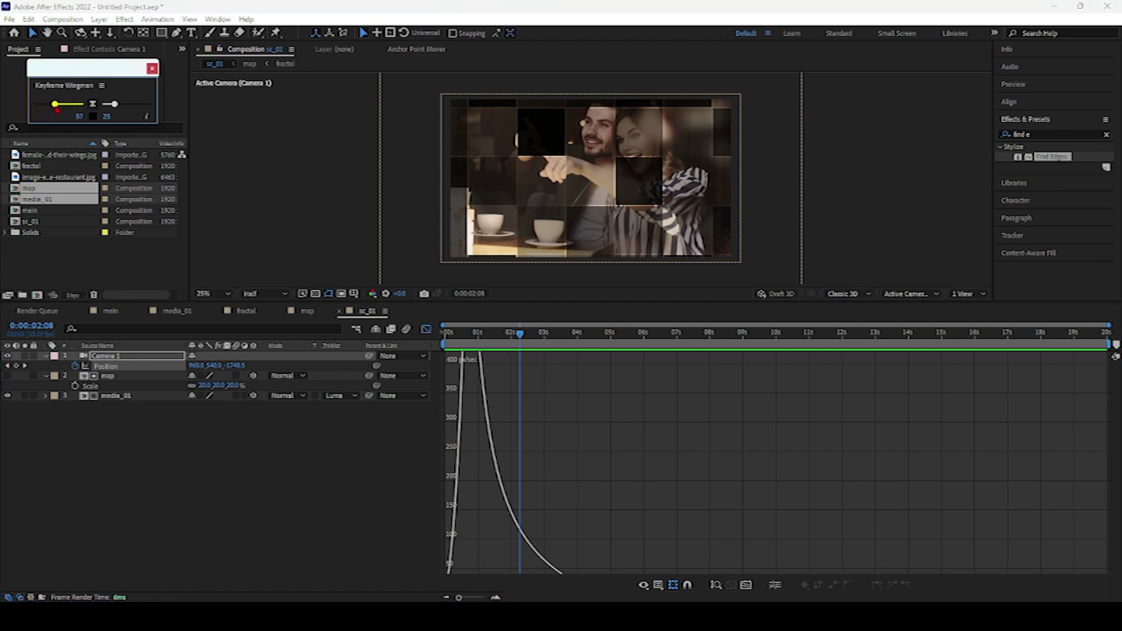
left_click_drag(114, 105, 131, 105)
left_click(426, 330)
left_click_drag(629, 362, 457, 369)
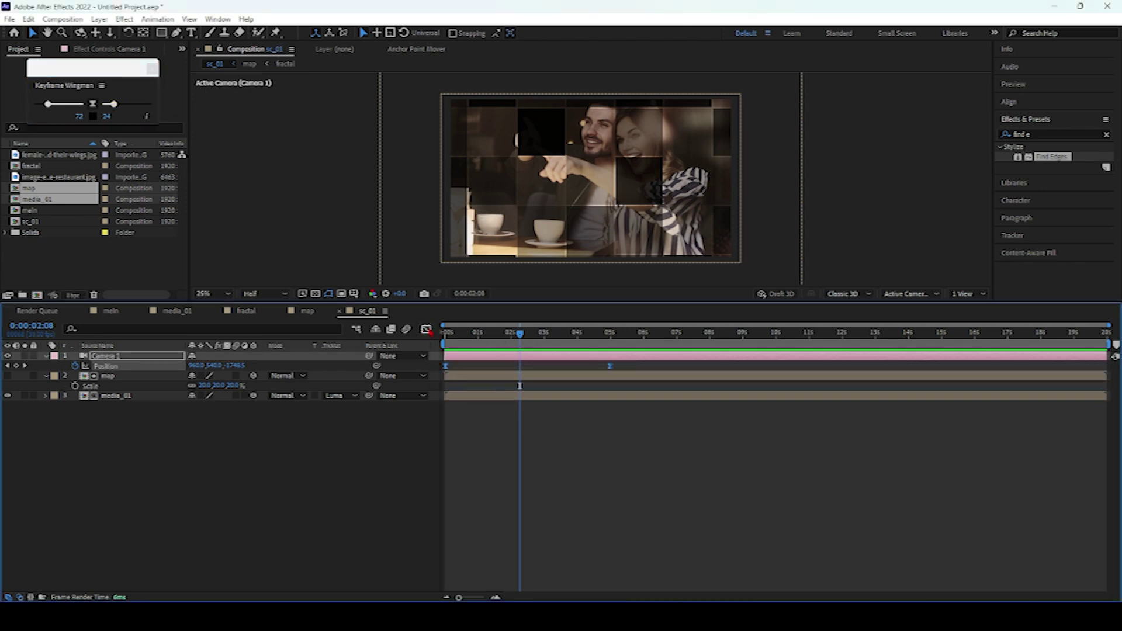
Select both Position keyframes in the speed graph and set their Keyframe Wingman easing to 100 incoming and 32 outgoing.
left_click(426, 329)
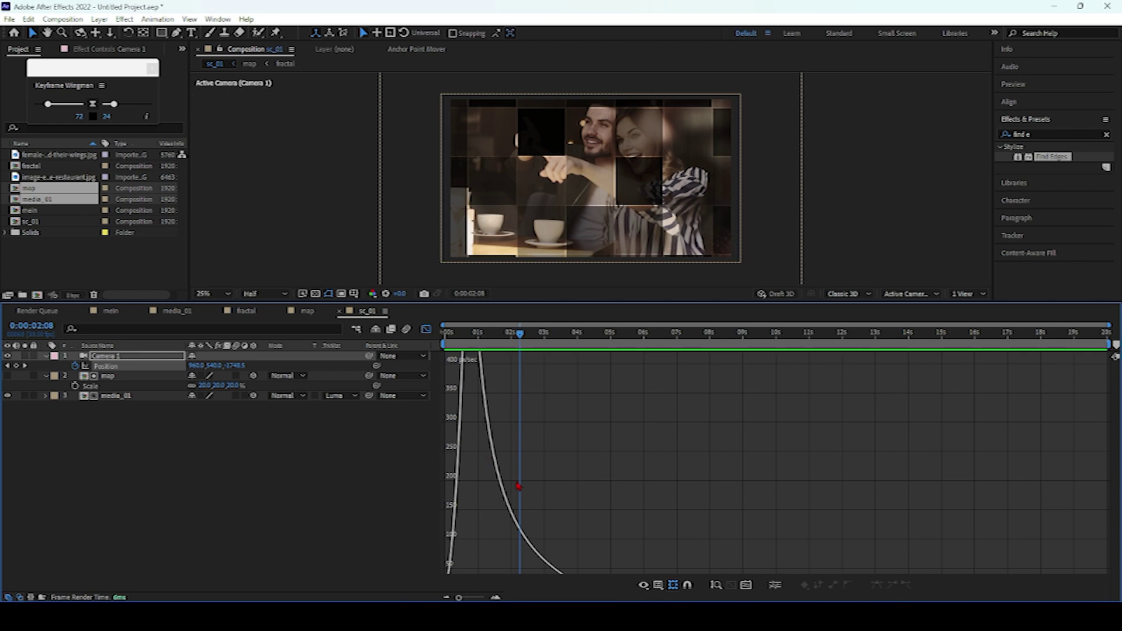
left_click_drag(662, 495, 439, 538)
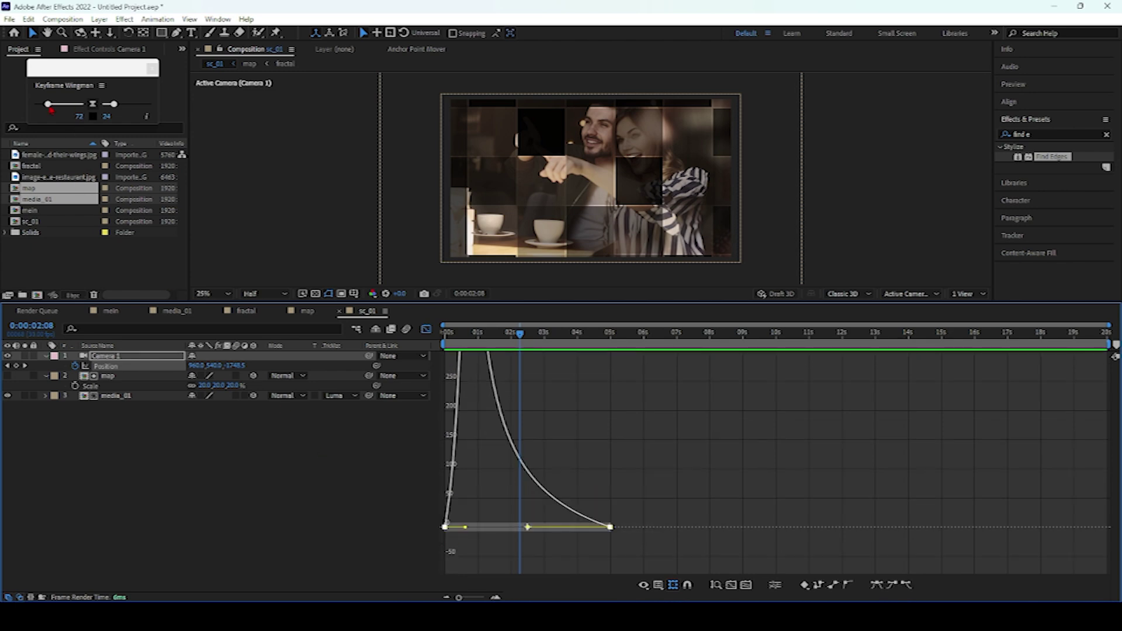
left_click_drag(48, 105, 28, 106)
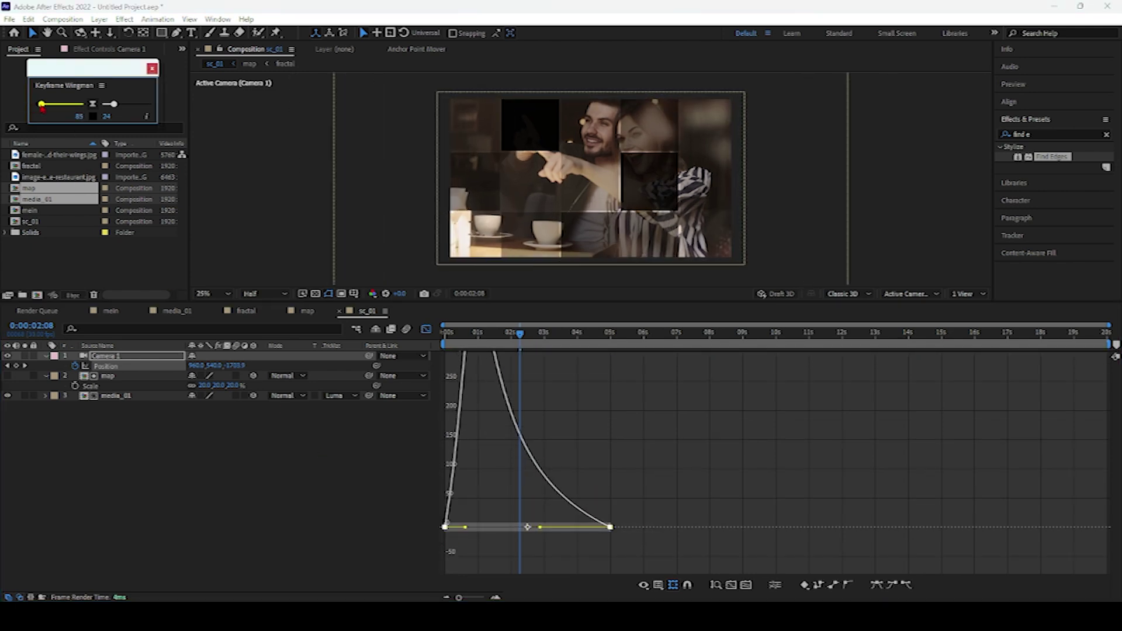
left_click_drag(117, 110, 119, 117)
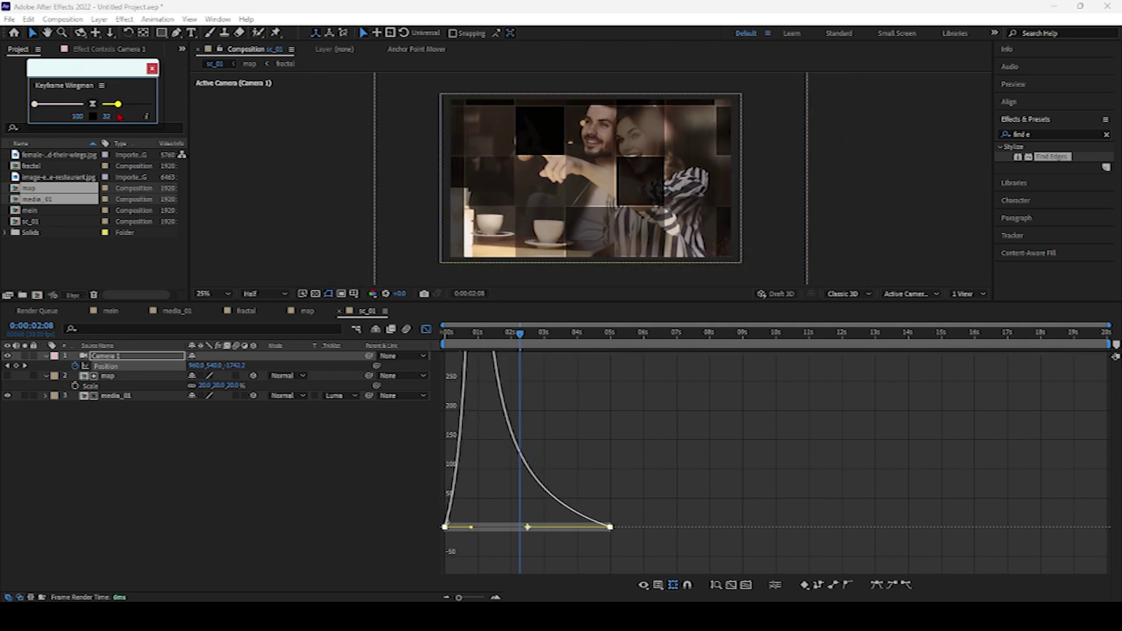
Preview the eased camera move from the start of the composition and return to the layer bar view.
left_click_drag(520, 334, 393, 346)
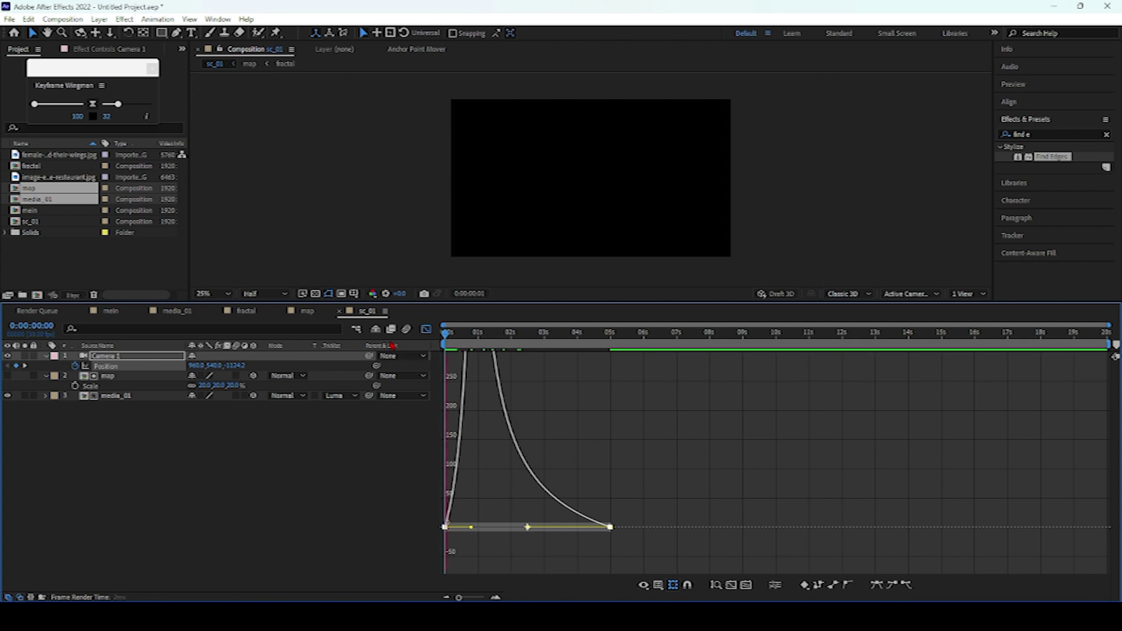
key("space")
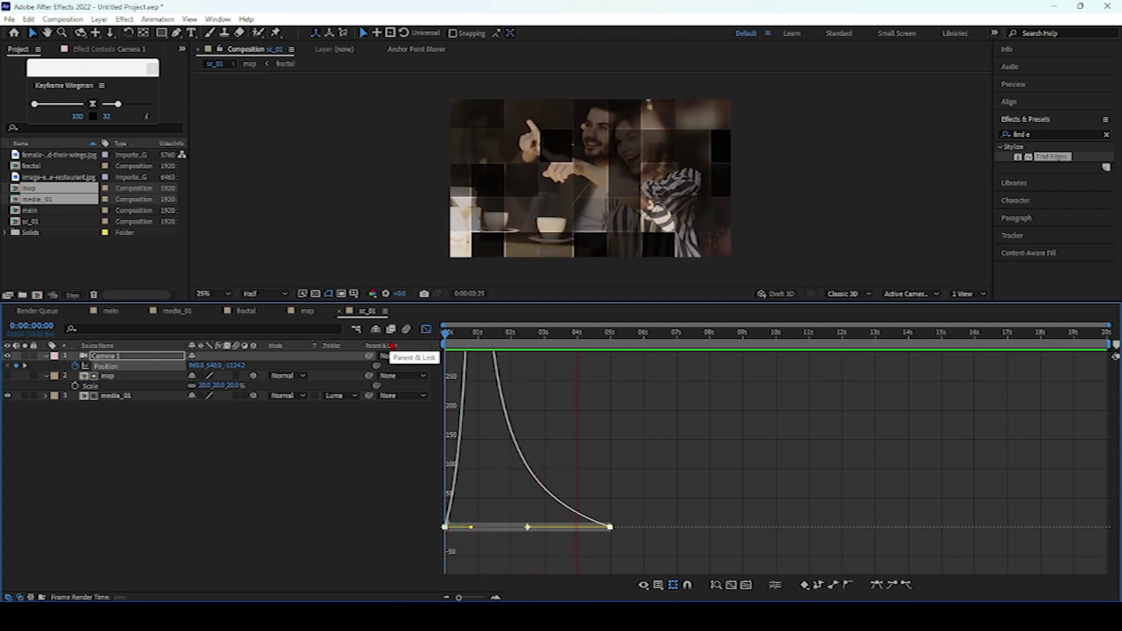
key("space")
left_click(427, 329)
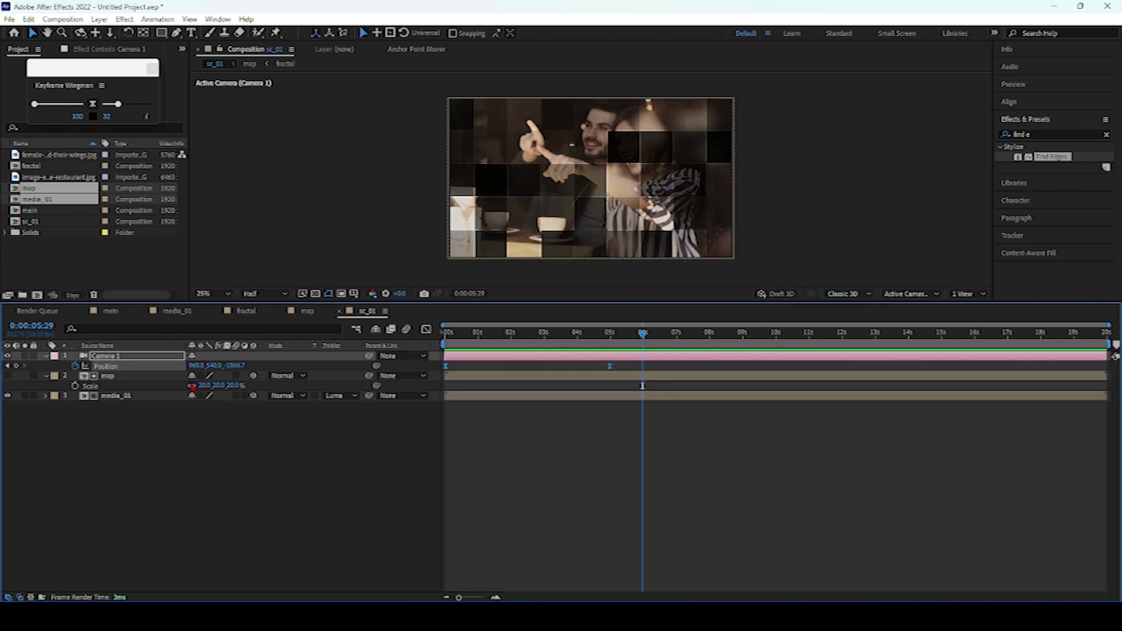
Add a text layer reading "DIGITAL" over the photo mosaic in sc_01.
left_click(233, 445)
left_click(191, 32)
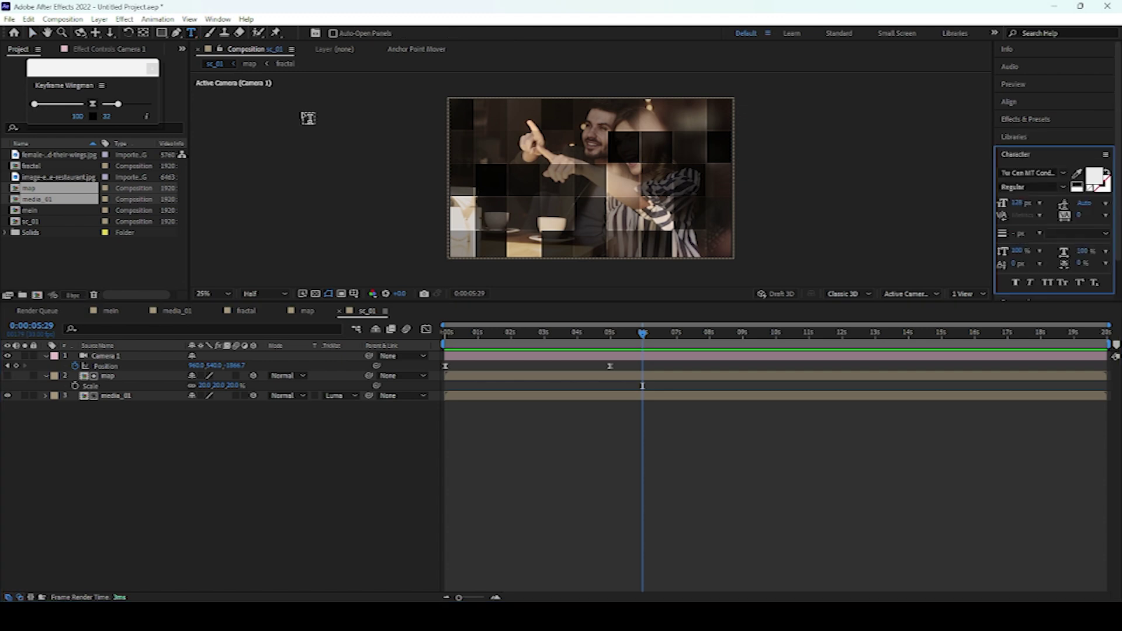
left_click(497, 171)
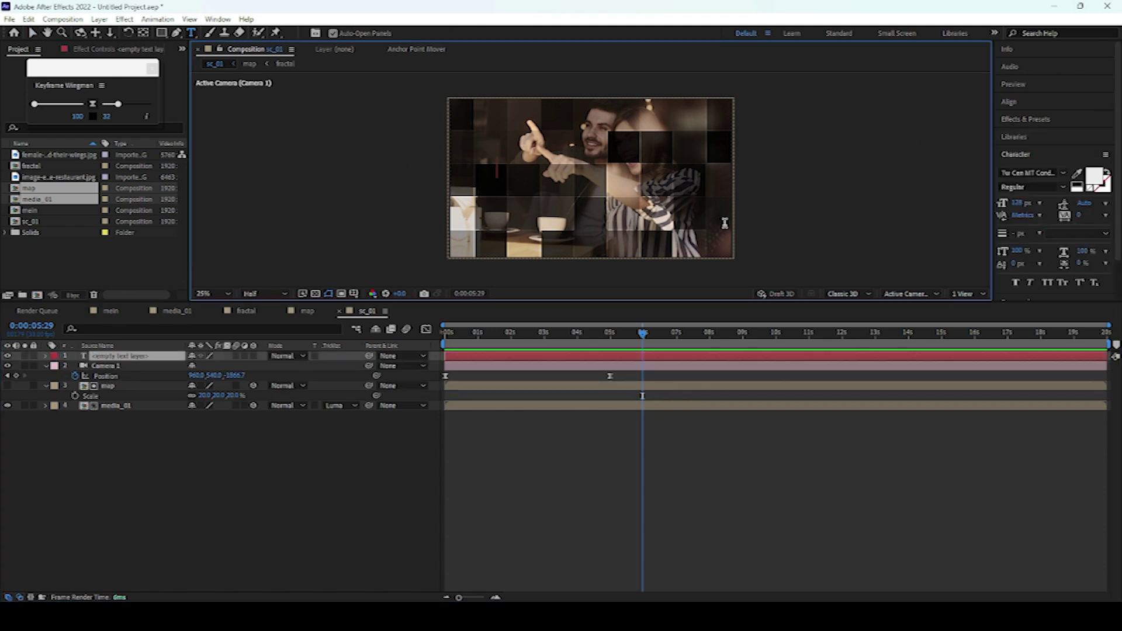
type("DIGITAL")
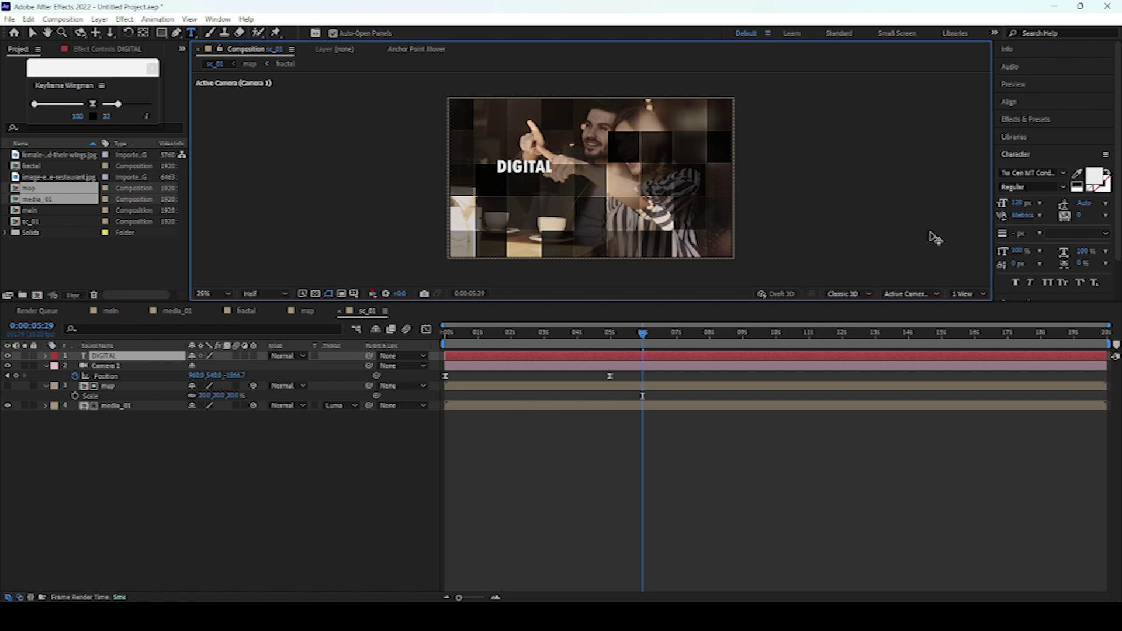
Format the DIGITAL text at 235 px with -62 tracking and move it slightly down and left in the frame.
left_click(1017, 206)
left_click_drag(1026, 202, 1046, 202)
key("v")
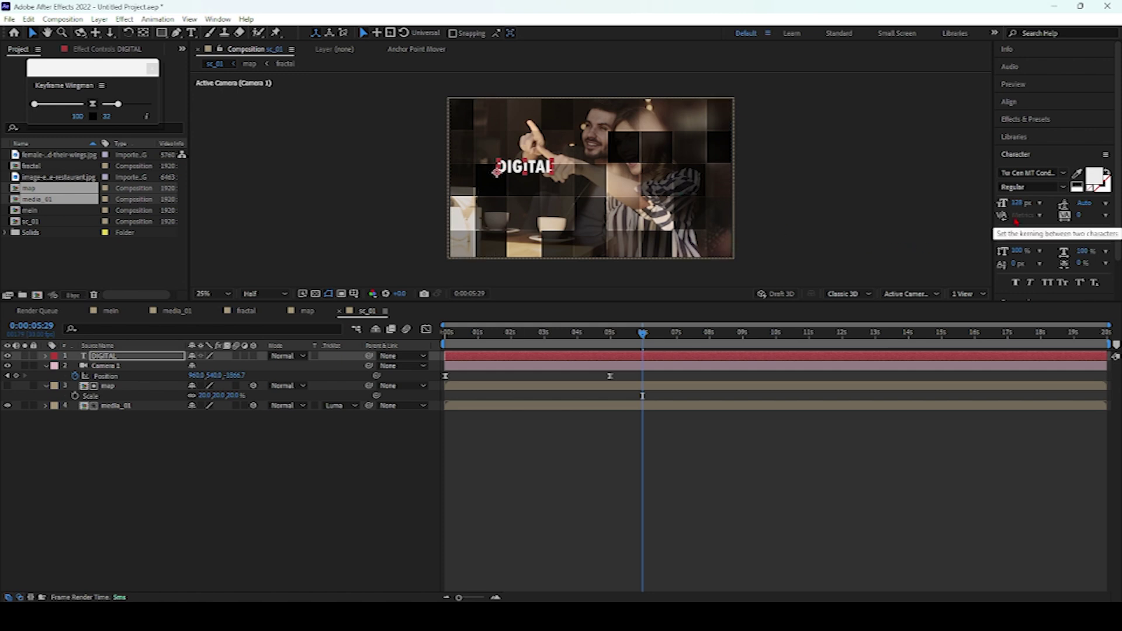
key("Caps_Lock")
key("Caps_Lock")
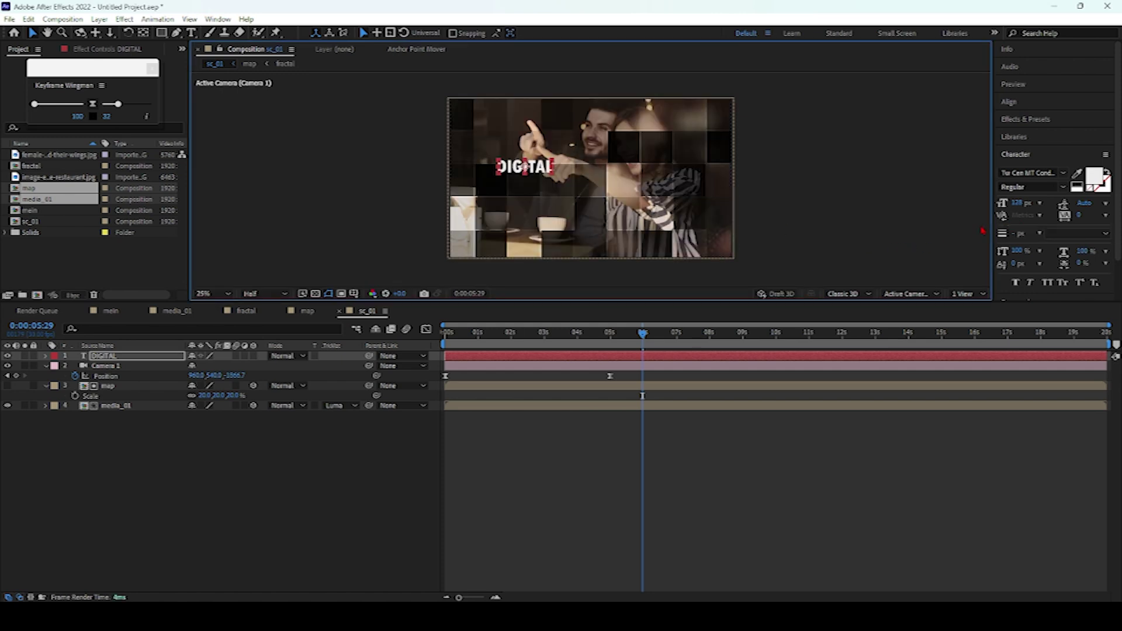
left_click_drag(1017, 203, 1084, 204)
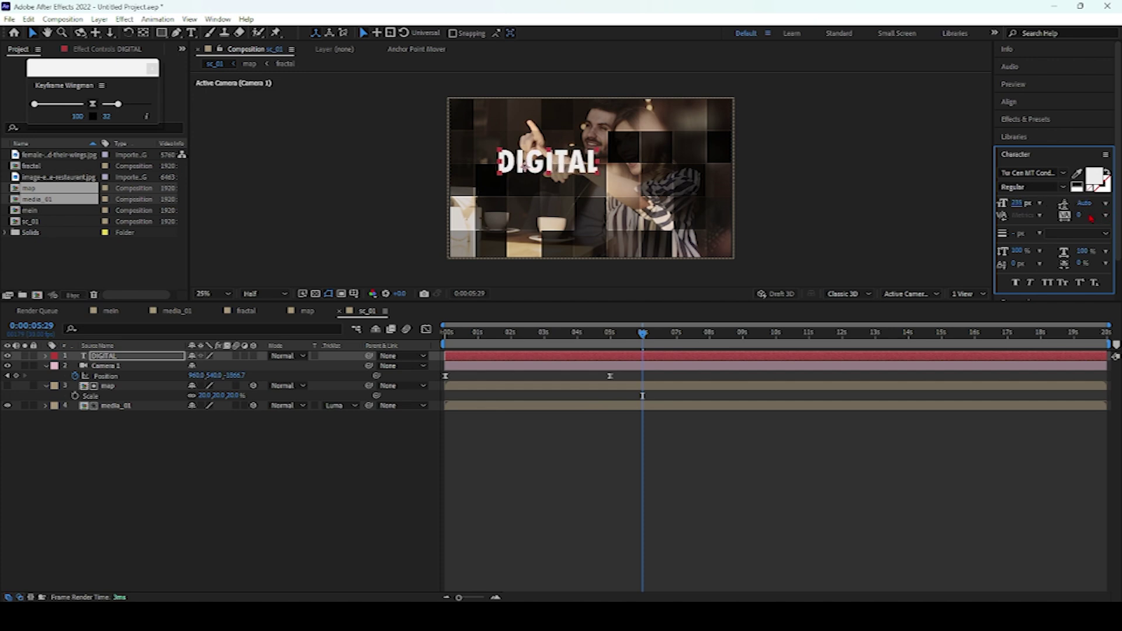
left_click_drag(1079, 215, 1046, 227)
left_click_drag(545, 162, 528, 181)
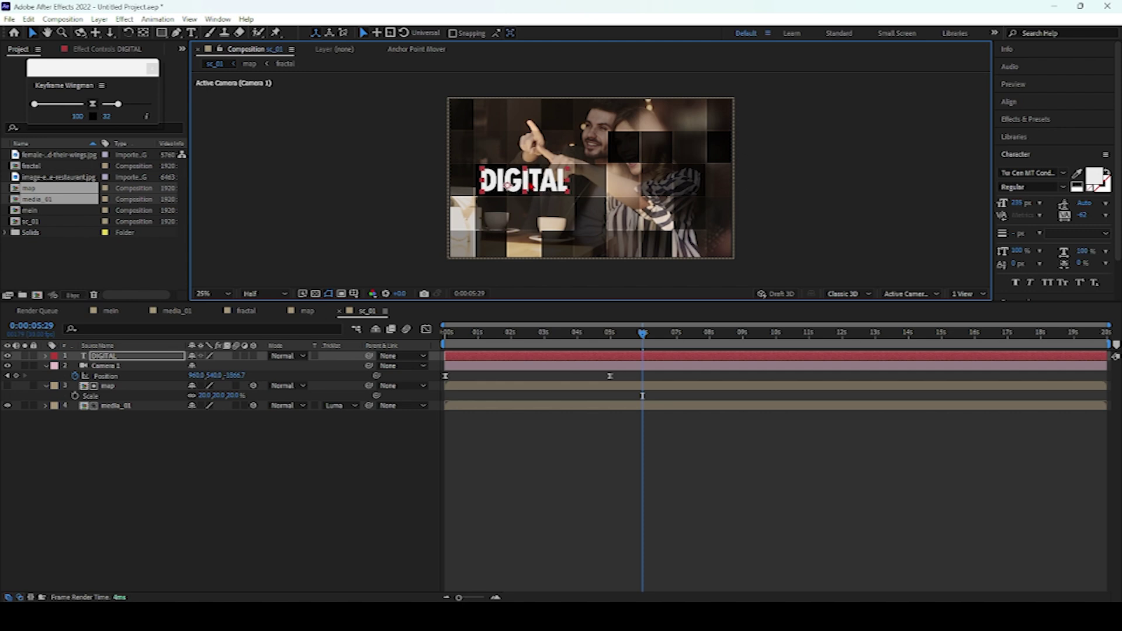
Duplicate the DIGITAL text layer, place the copy directly below the original and change its text to "Slide show".
key("ctrl+d")
left_click_drag(534, 186, 541, 202)
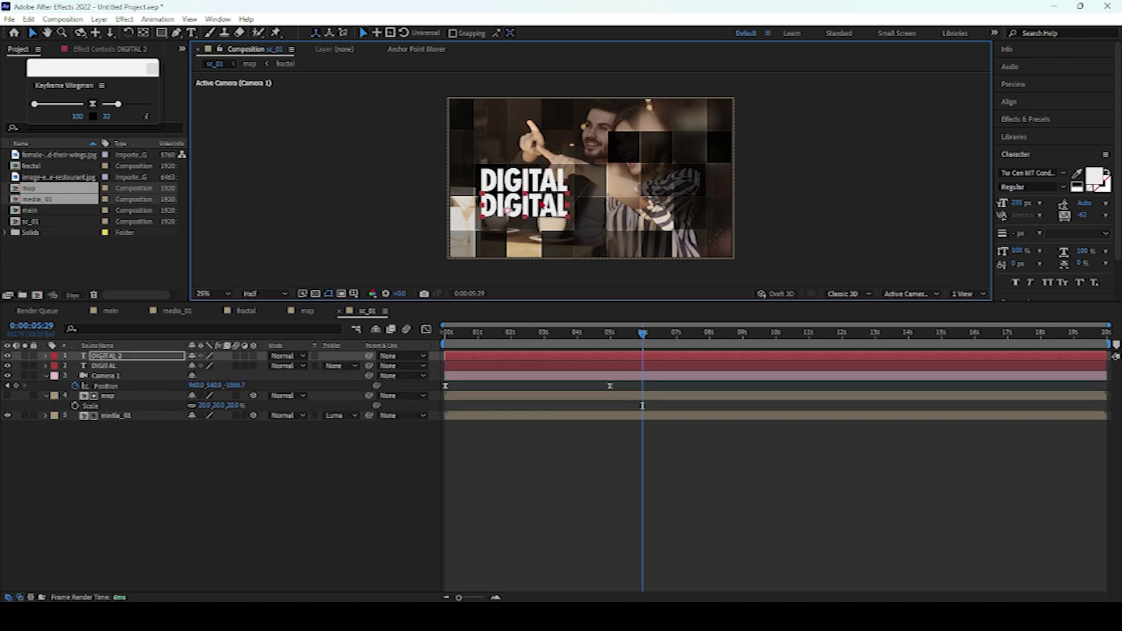
double_click(540, 199)
key("BackSpace")
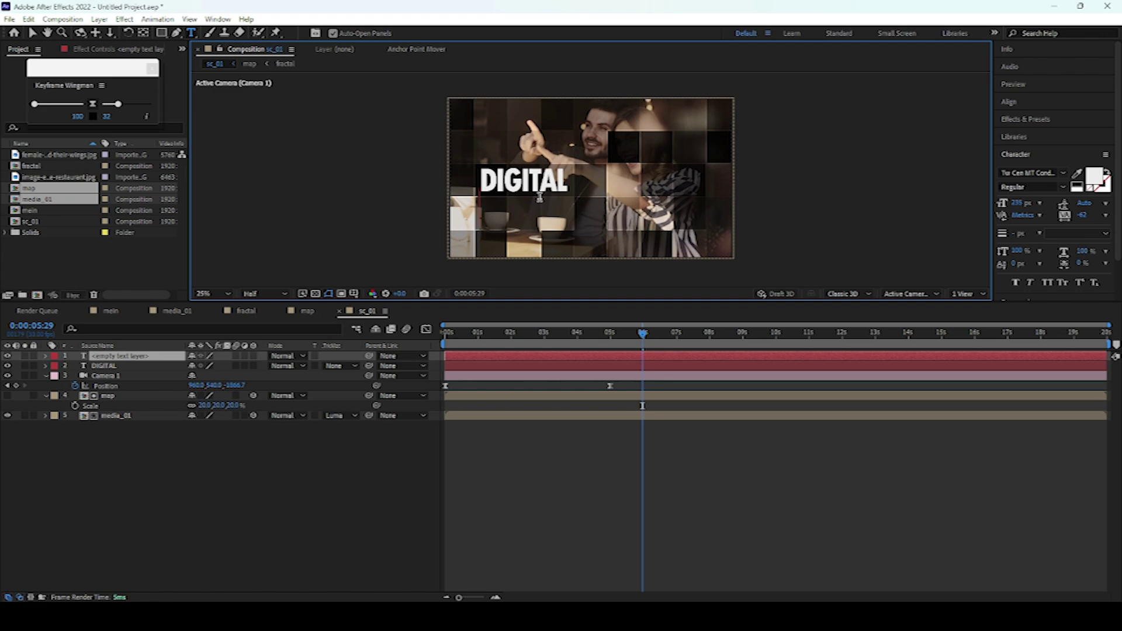
type("Slide")
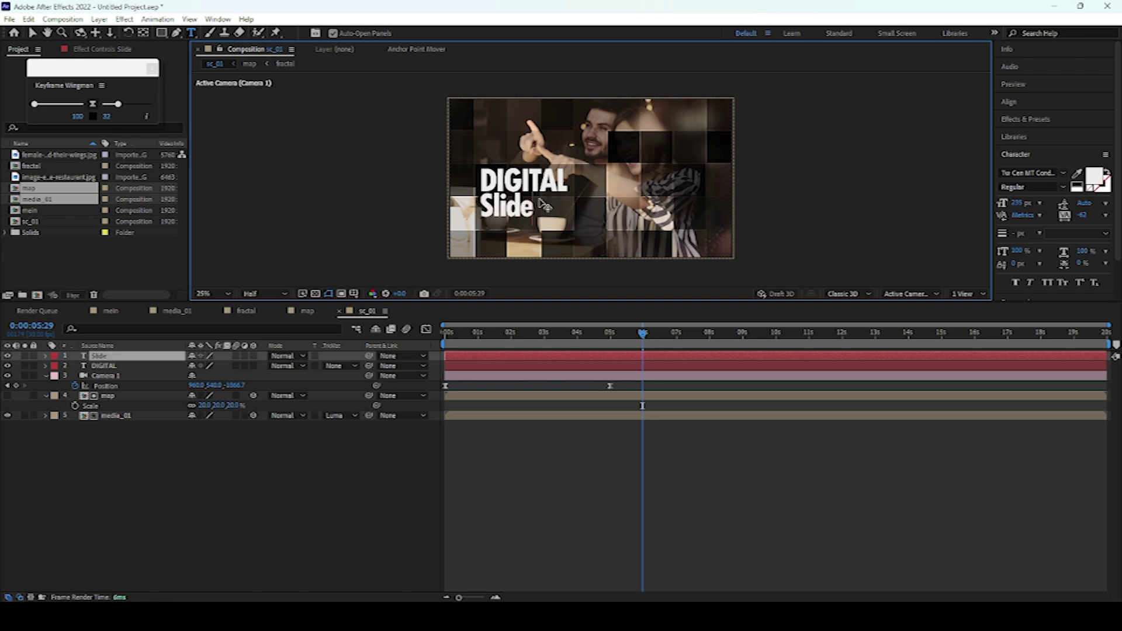
type(" show")
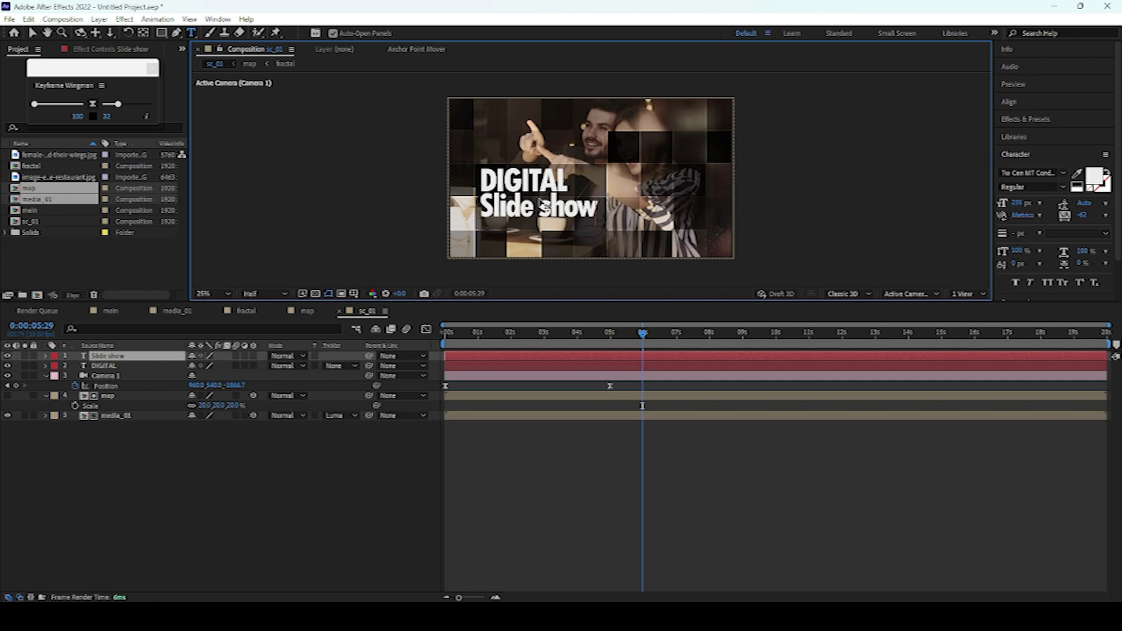
left_click(32, 33)
Change the Slide show text's font to Tw Cen MT and set its tracking to 0.
double_click(537, 206)
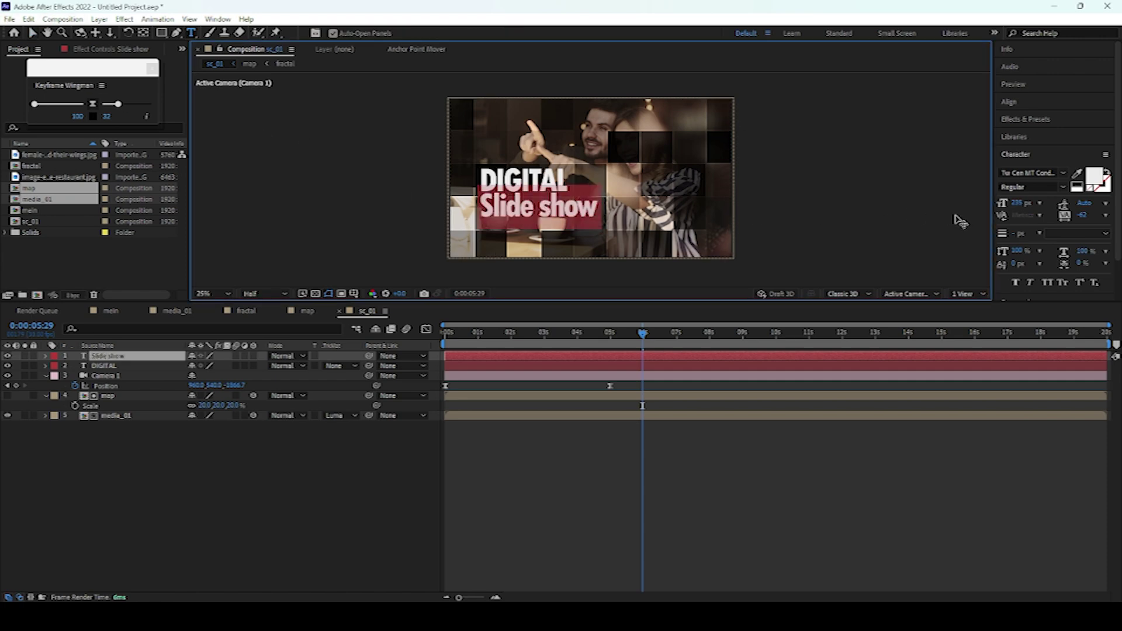
left_click(1063, 173)
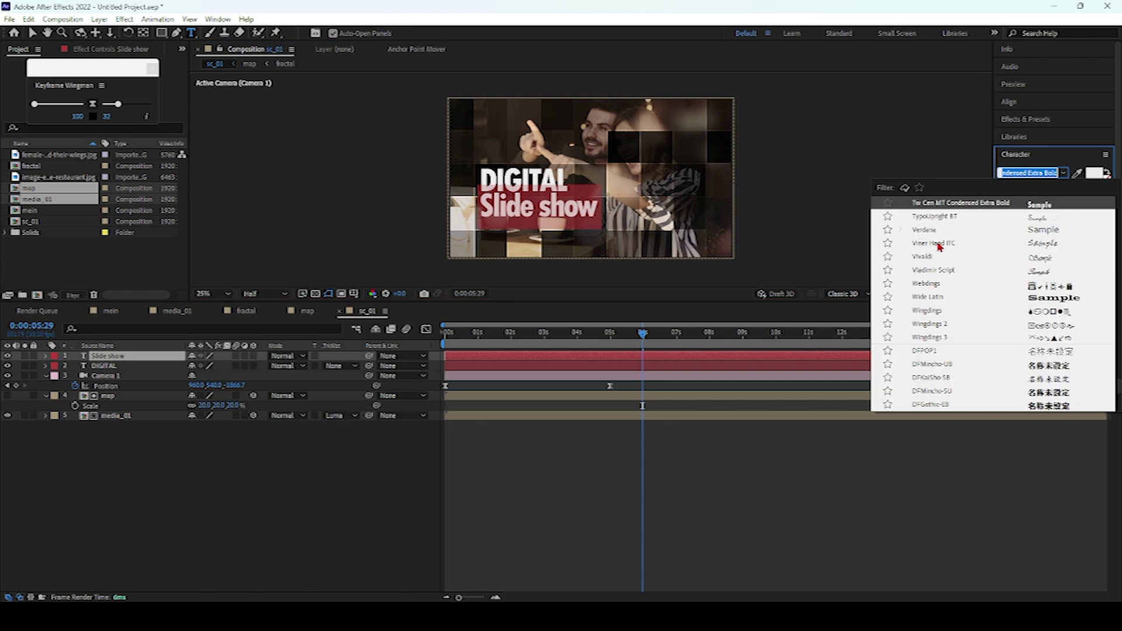
scroll(977, 330, "up", 3)
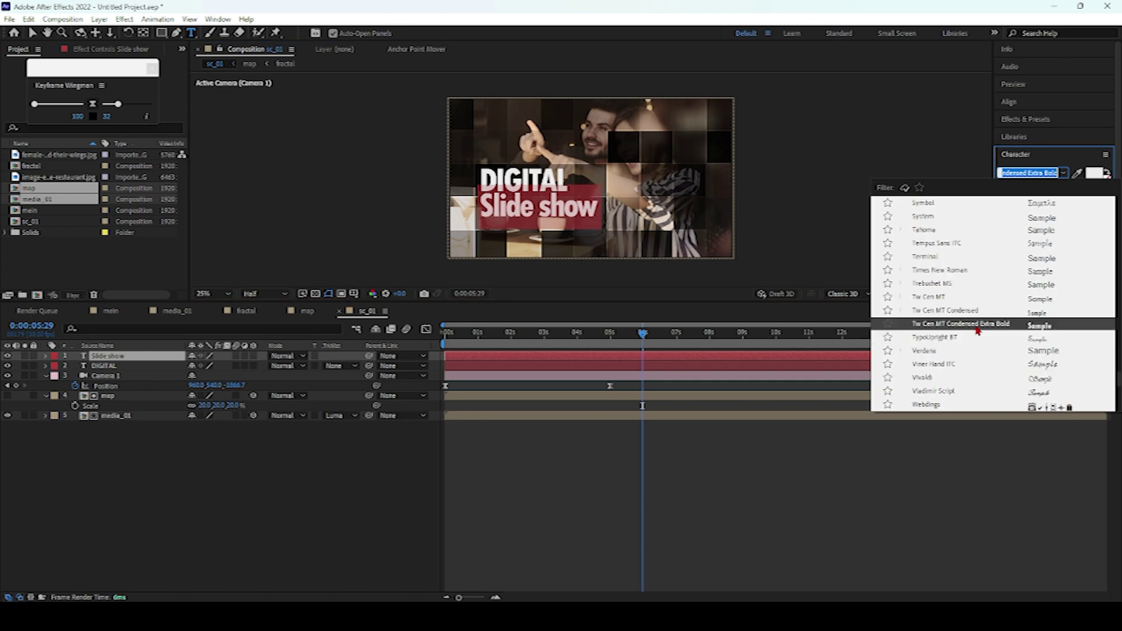
left_click(1039, 299)
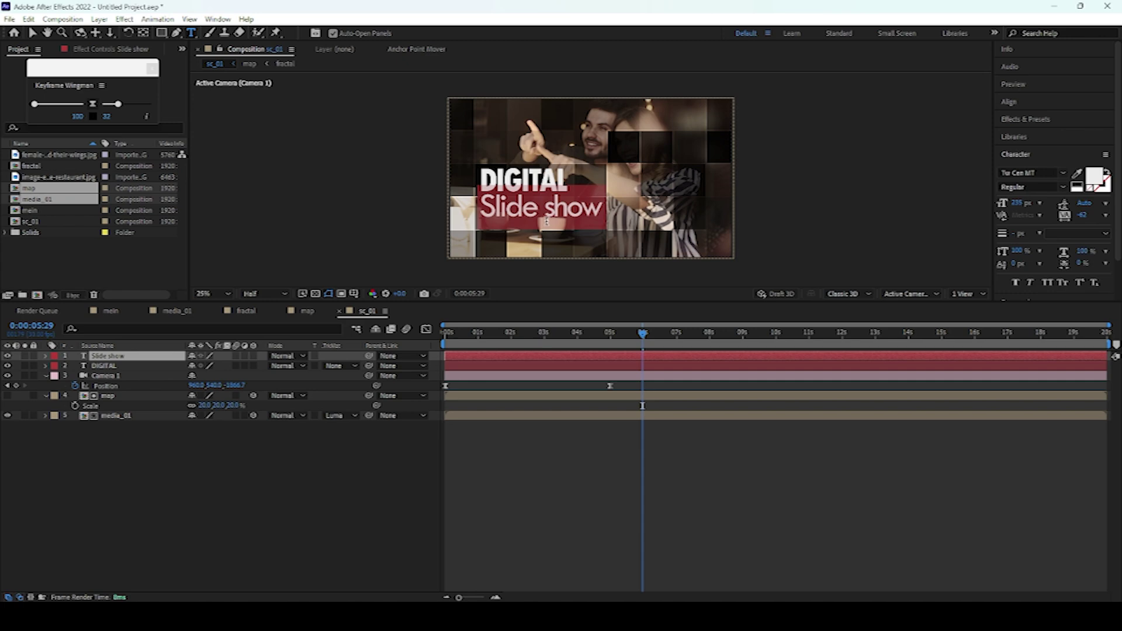
left_click(1085, 215)
type("0")
key("Return")
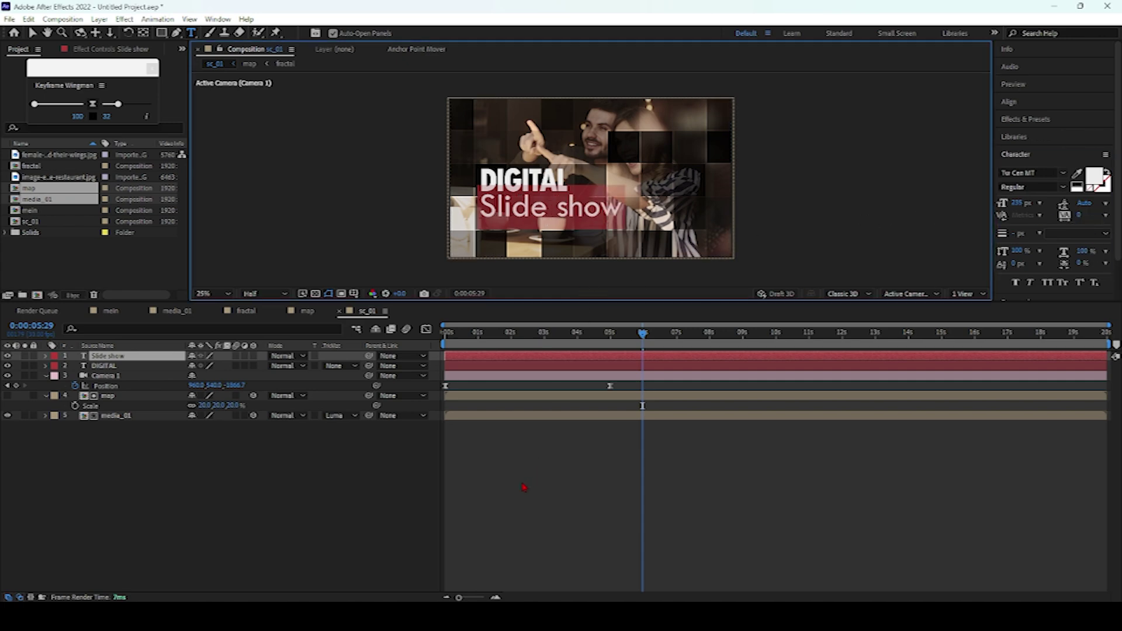
left_click(570, 493)
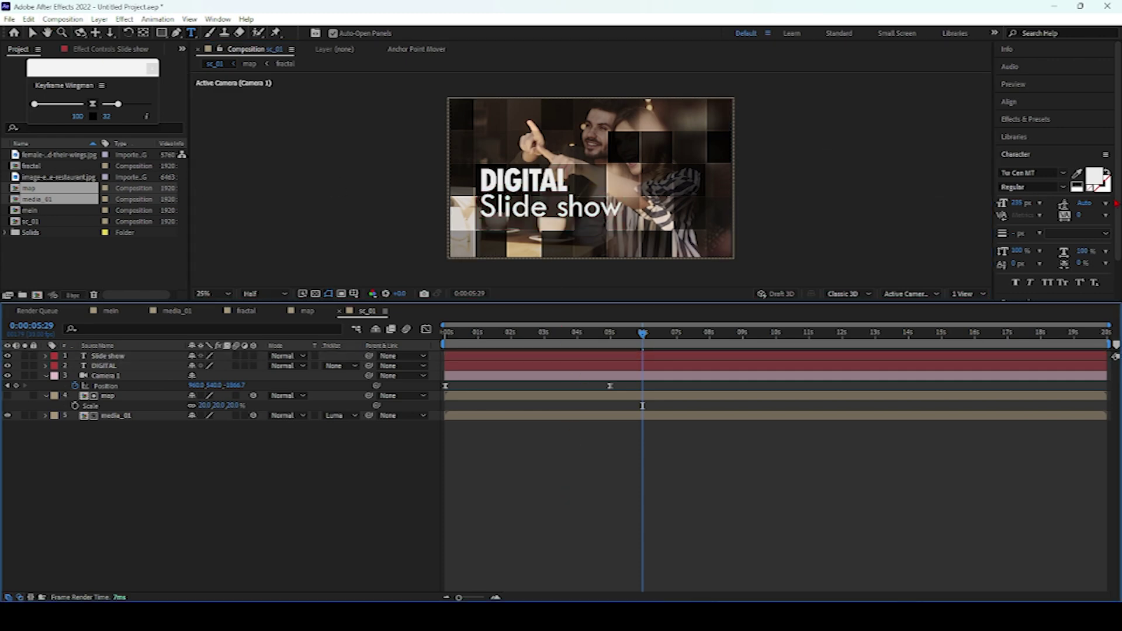
Reduce the Slide show text to about 141 px so its width matches the DIGITAL line above.
left_click_drag(1019, 205, 947, 215)
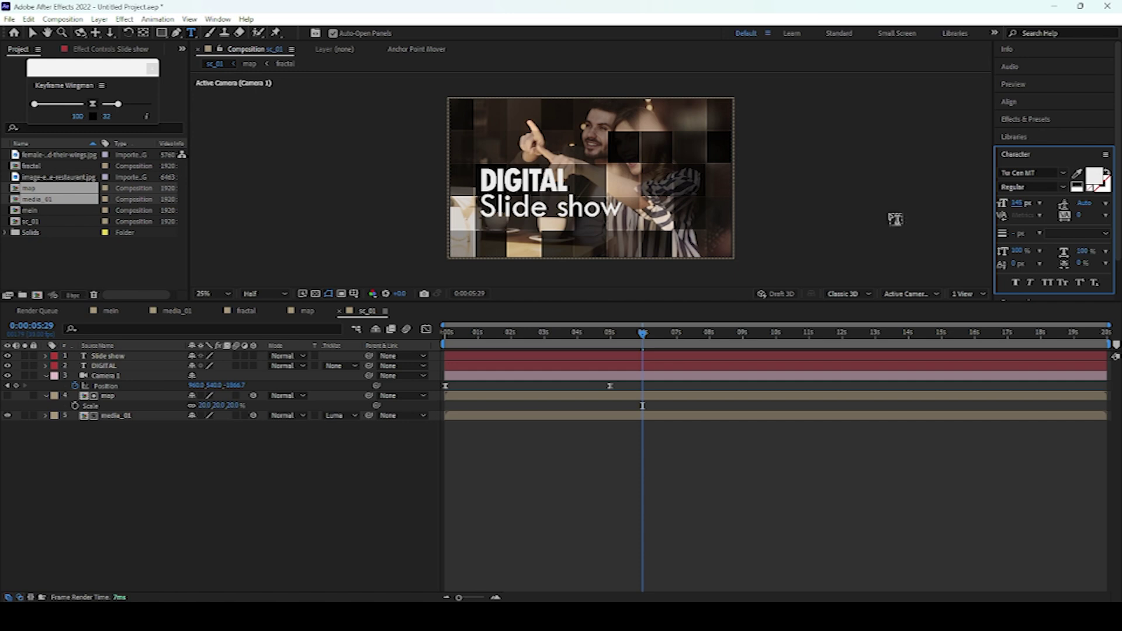
left_click_drag(623, 208, 478, 208)
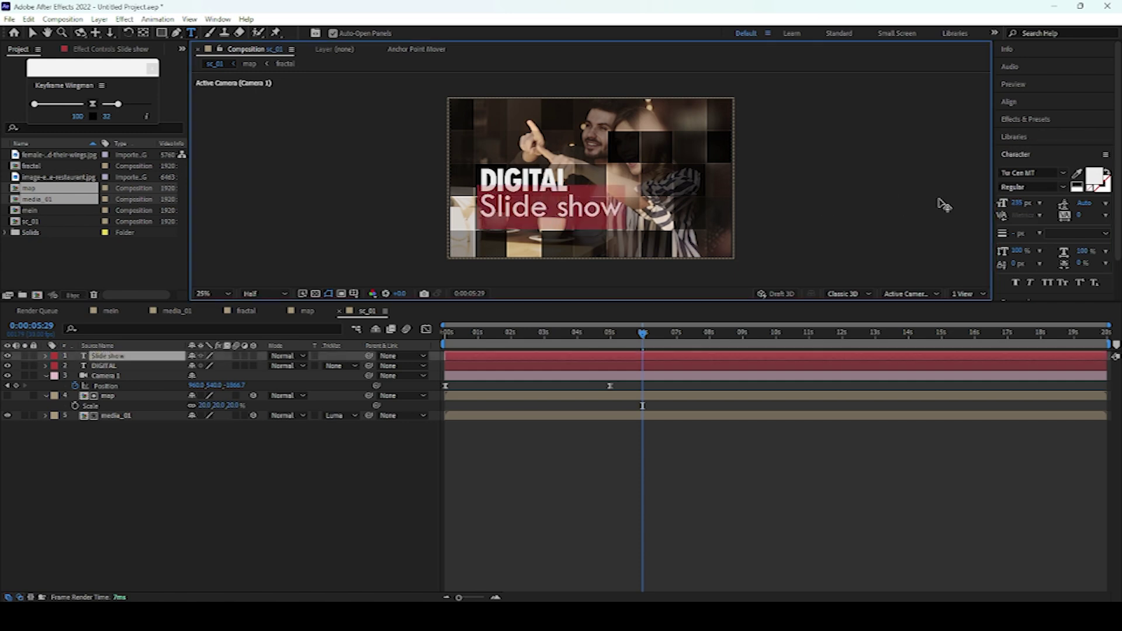
left_click_drag(1018, 203, 981, 228)
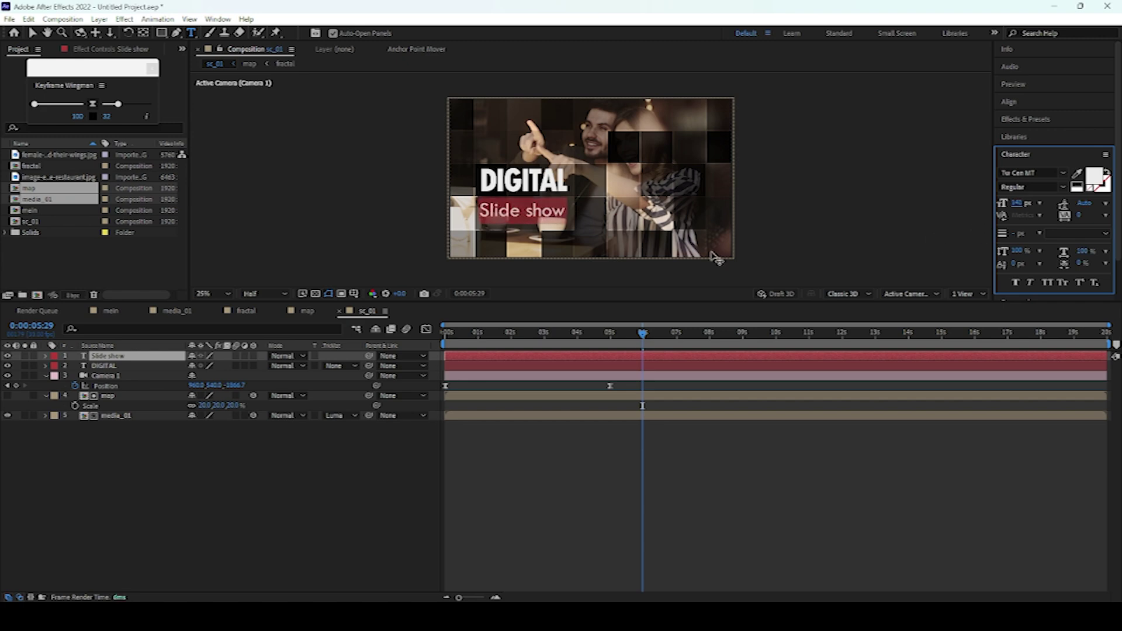
Nudge the Slide show text slightly up so it sits closer beneath the DIGITAL line.
left_click(33, 35)
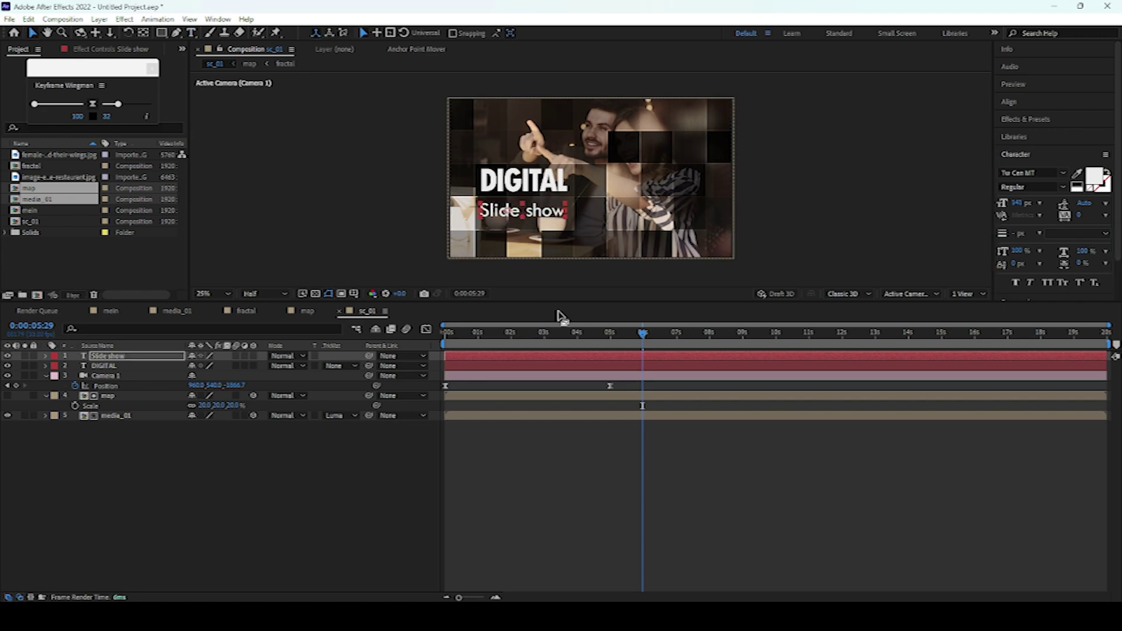
left_click_drag(527, 214, 529, 208)
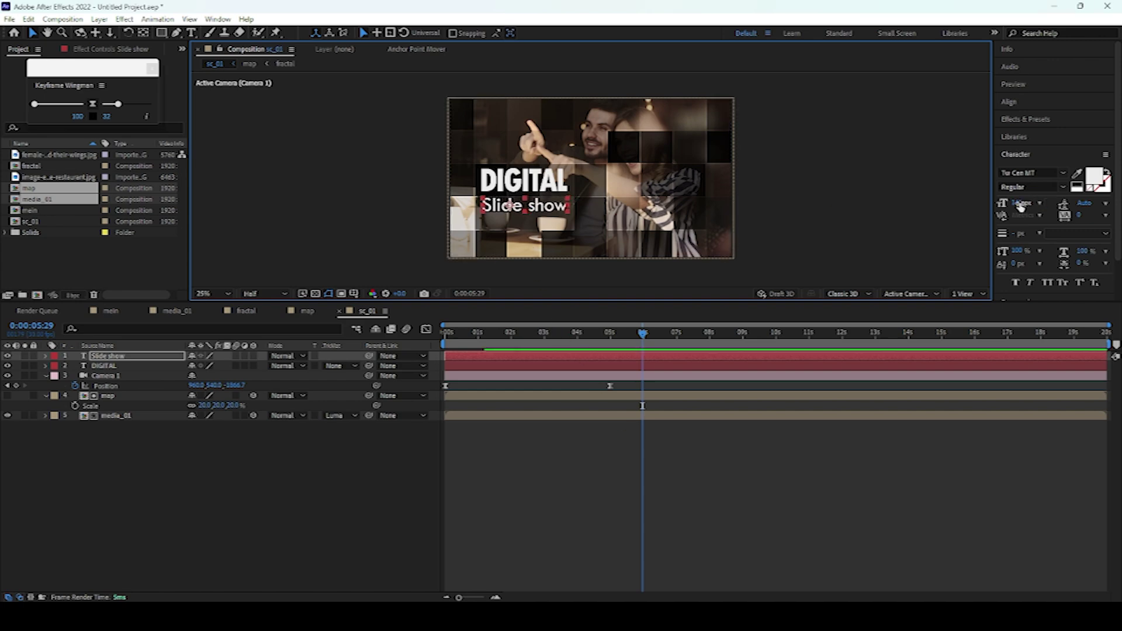
scroll(588, 253, "up", 6)
scroll(587, 253, "down", 4)
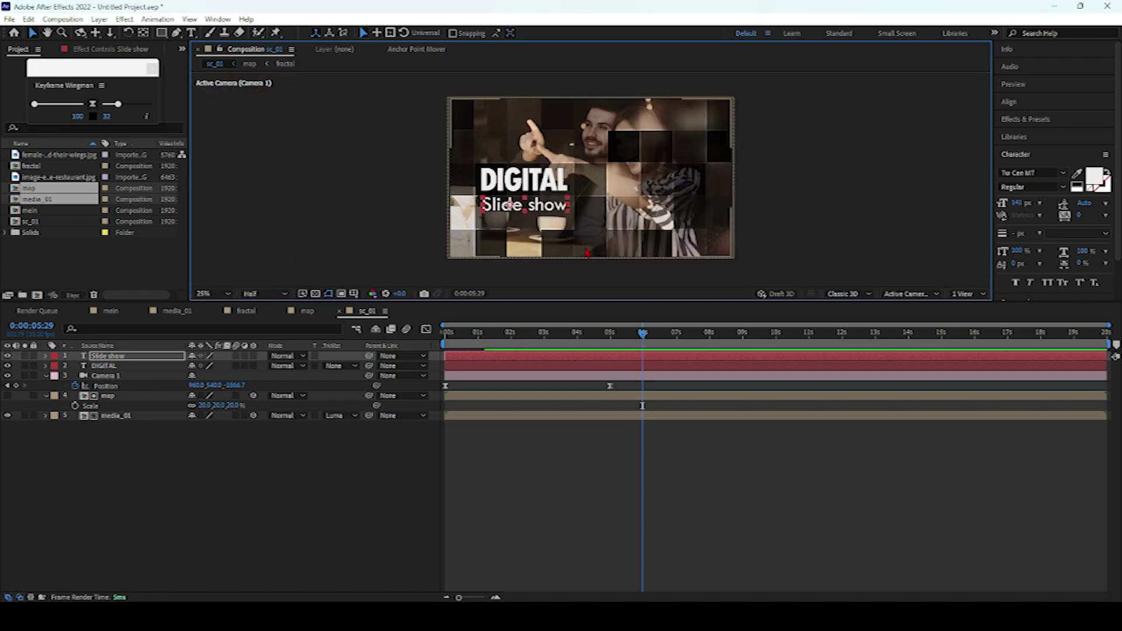
scroll(529, 247, "up", 1)
Enlarge the Slide show text to 164 px and move it down and slightly left in the frame.
left_click_drag(1016, 203, 1109, 200)
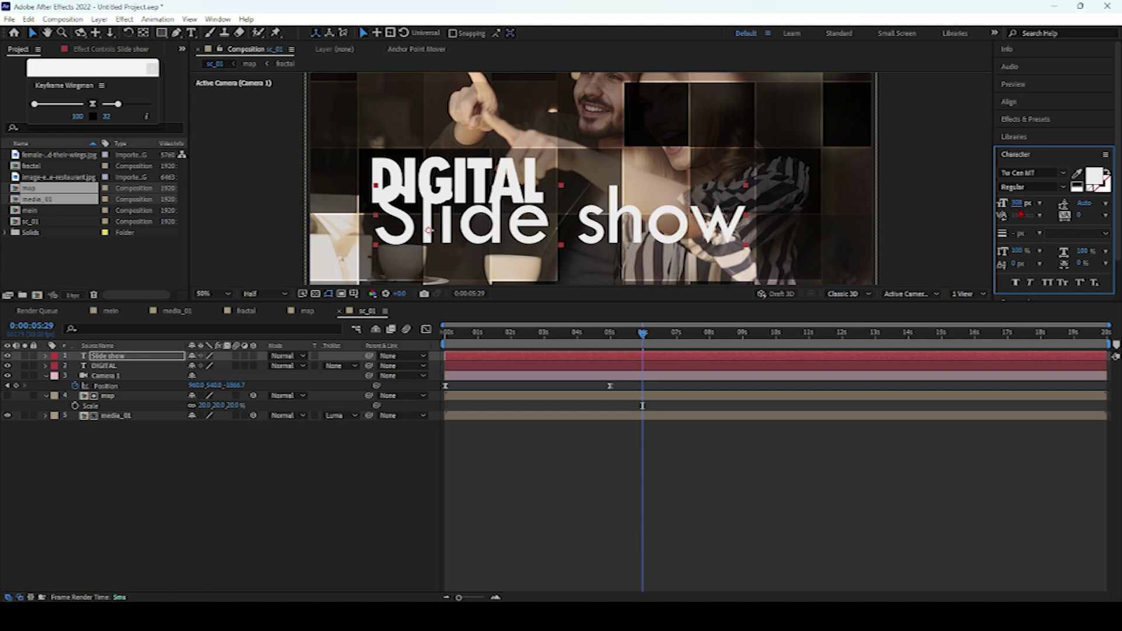
left_click_drag(514, 227, 493, 255)
key("comma")
key("comma")
key("comma")
key("comma")
key("period")
key("period")
key("period")
key("period")
left_click_drag(1017, 203, 939, 215)
Reduce the DIGITAL text to 87 px and place it just above the start of the Slide show line, aligned left.
left_click(477, 192)
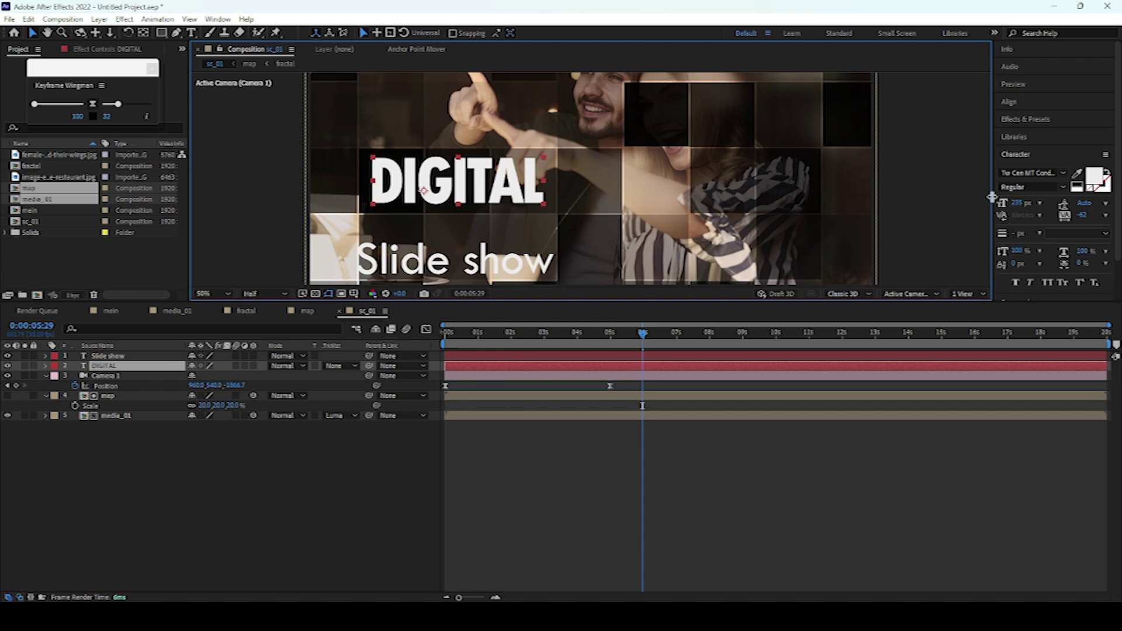
left_click_drag(1017, 203, 929, 207)
left_click_drag(428, 194, 415, 226)
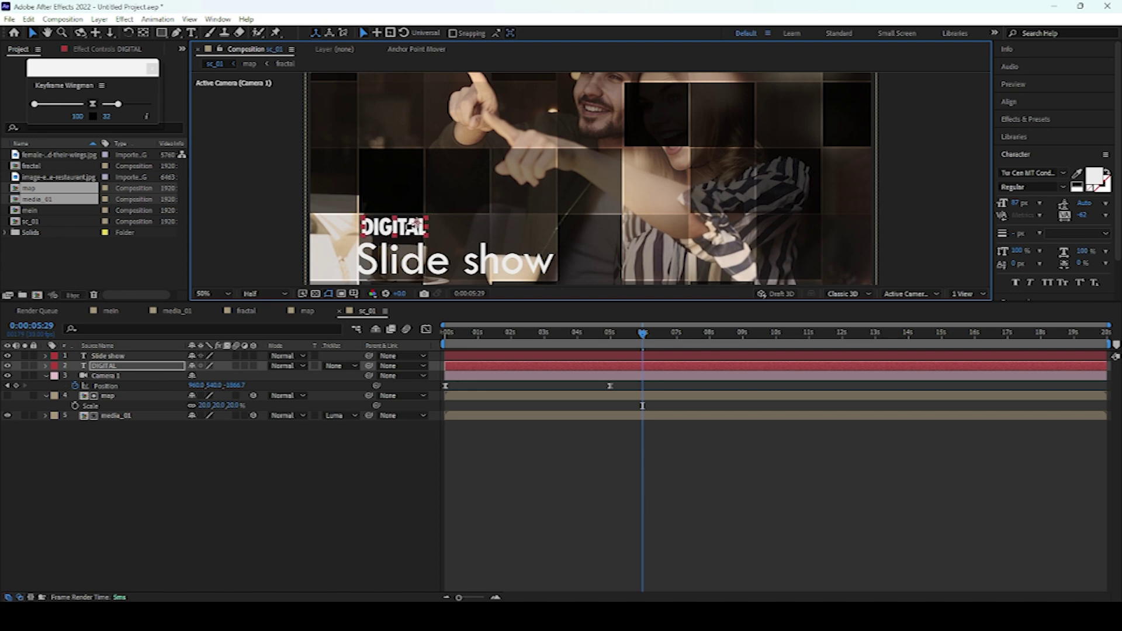
key("ctrl+t")
left_click(397, 229)
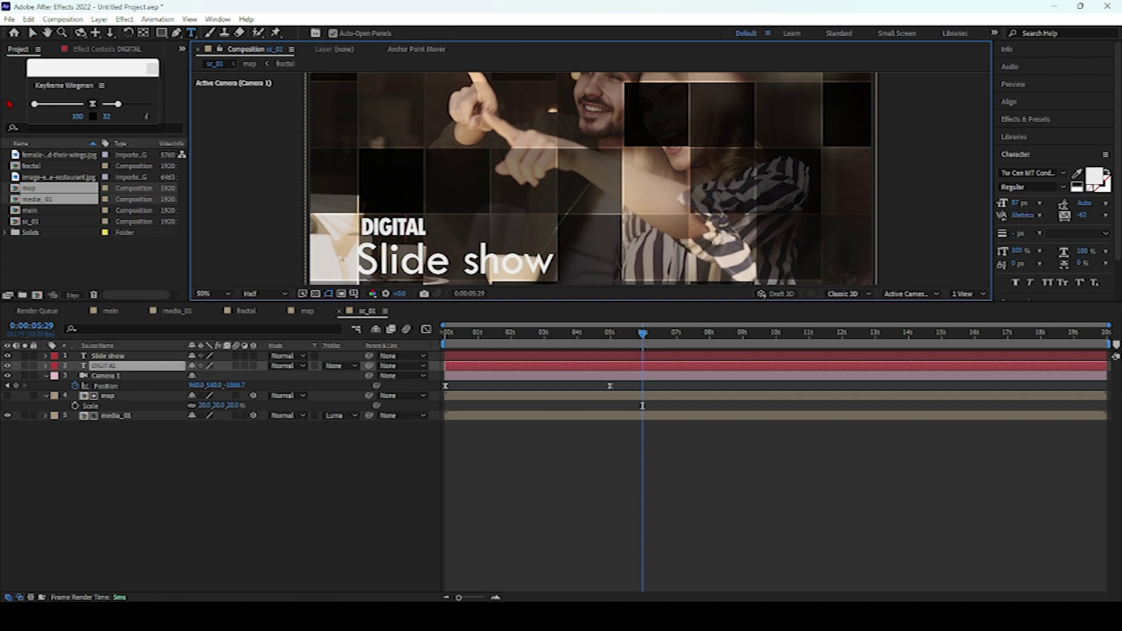
left_click(32, 33)
key("comma")
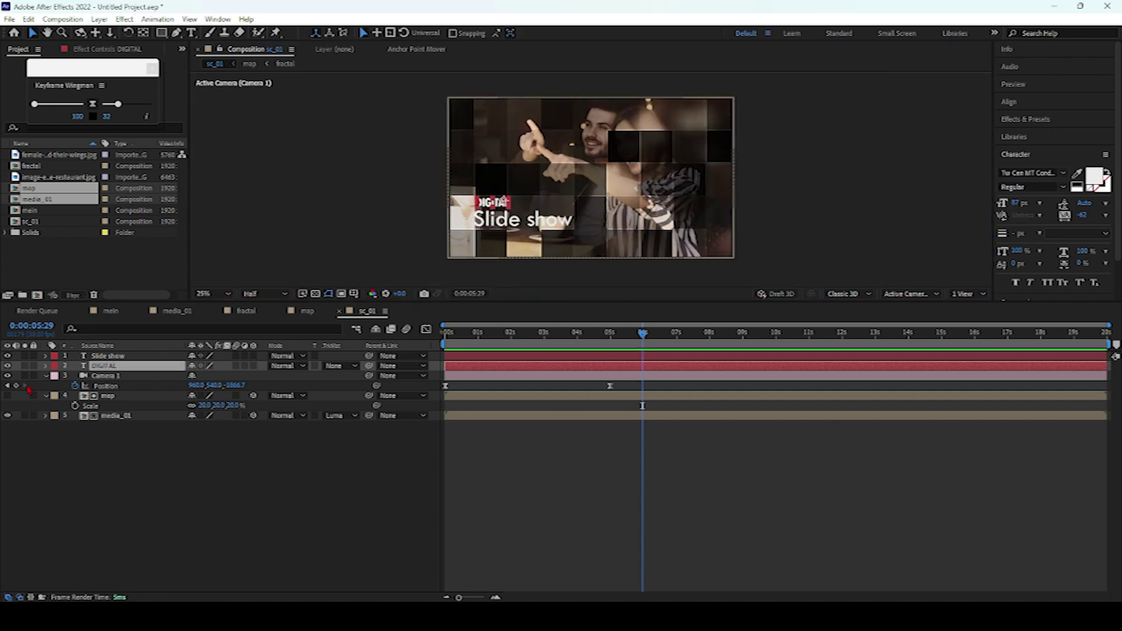
Add an Opacity text animator to the Slide show layer and leave its opacity at 100%.
left_click(46, 356)
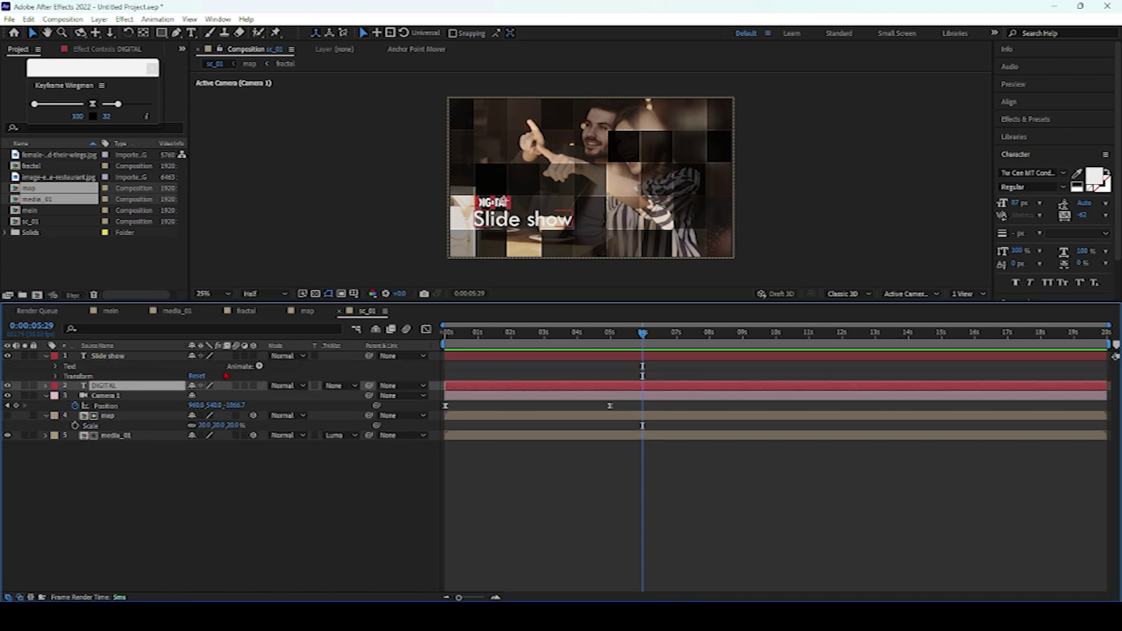
left_click(259, 367)
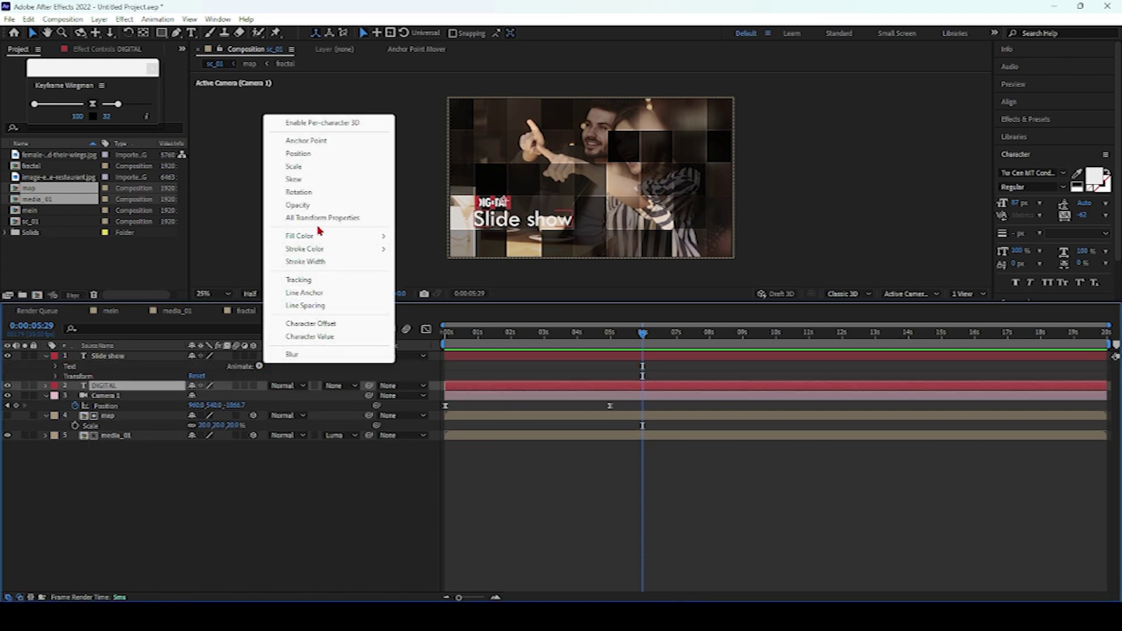
left_click(298, 205)
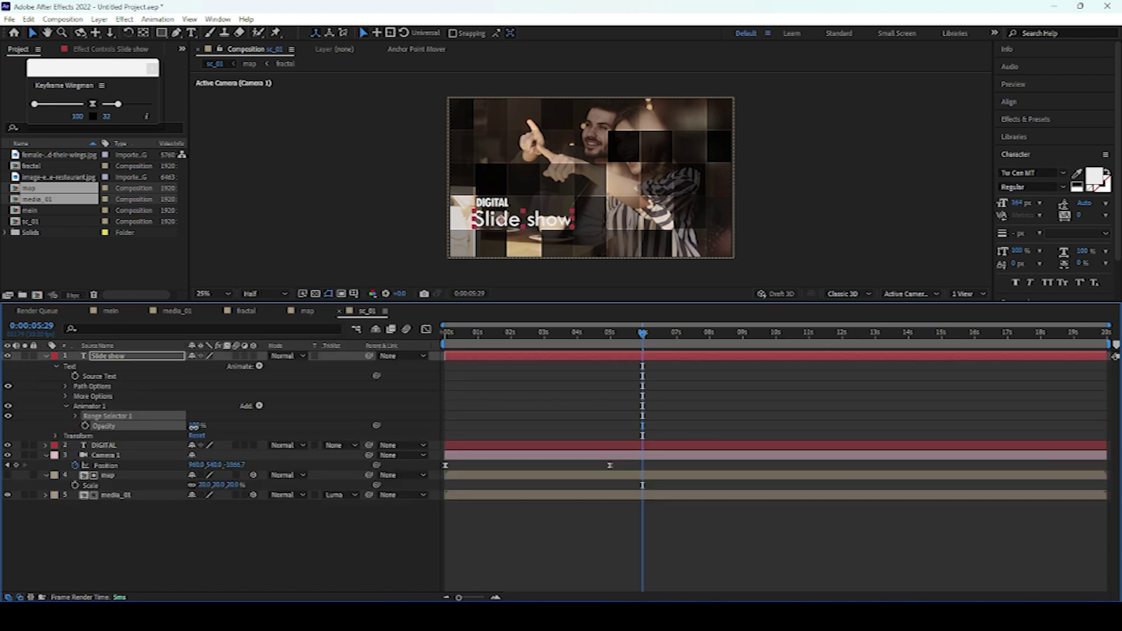
left_click_drag(192, 426, 1, 424)
left_click_drag(194, 426, 418, 441)
Add an Opacity text animator to the DIGITAL layer and set its opacity to 0%.
left_click(46, 446)
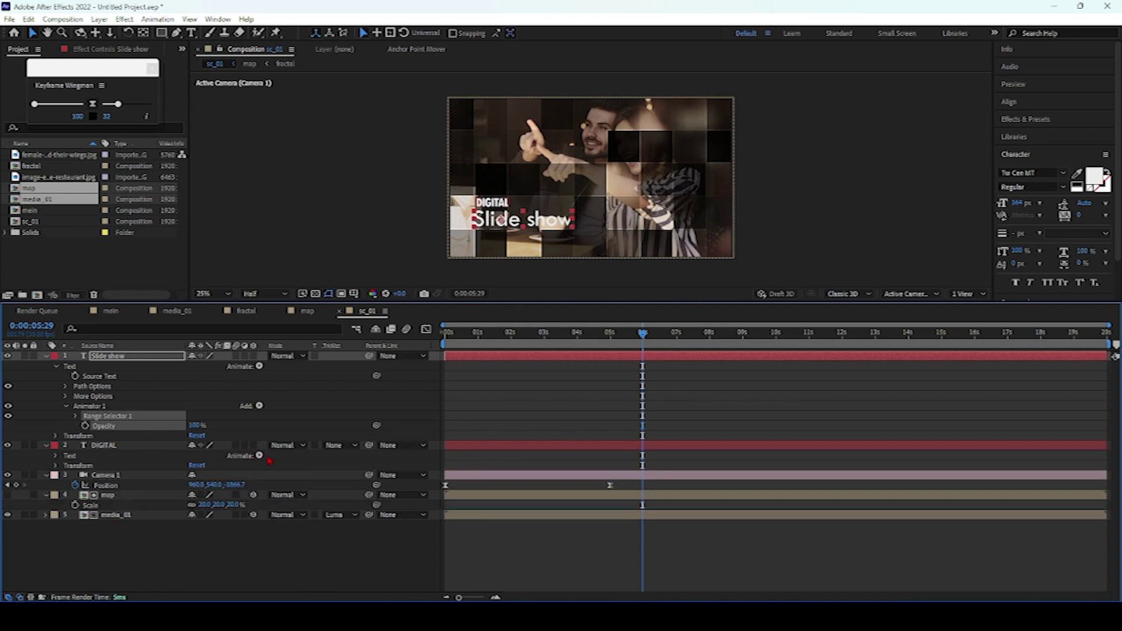
left_click(259, 456)
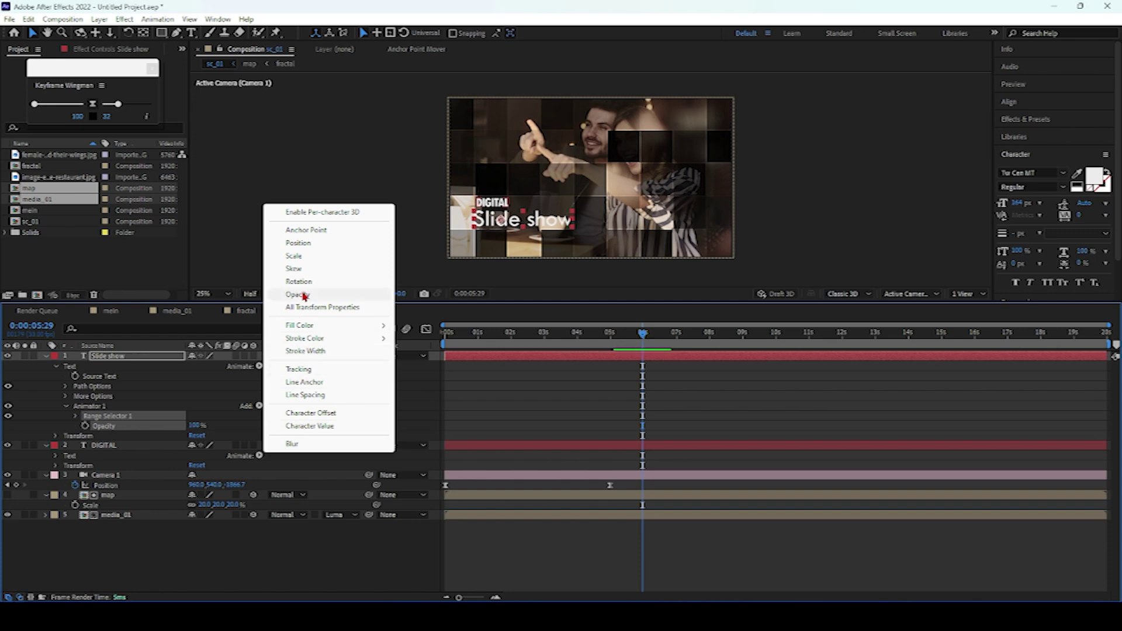
left_click(298, 294)
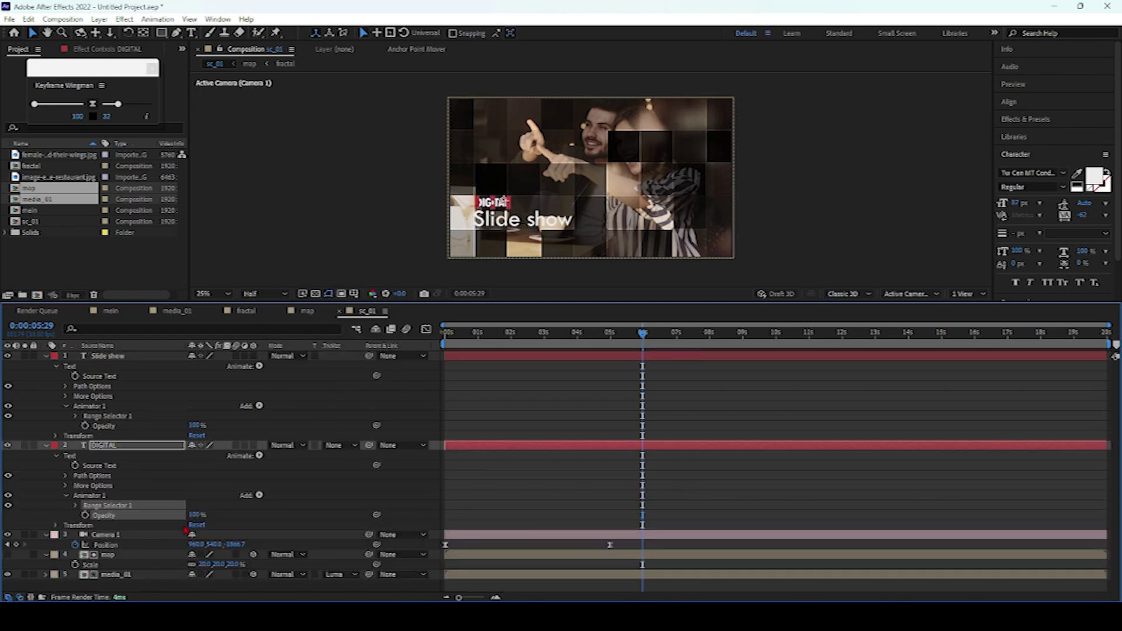
left_click_drag(196, 515, 52, 518)
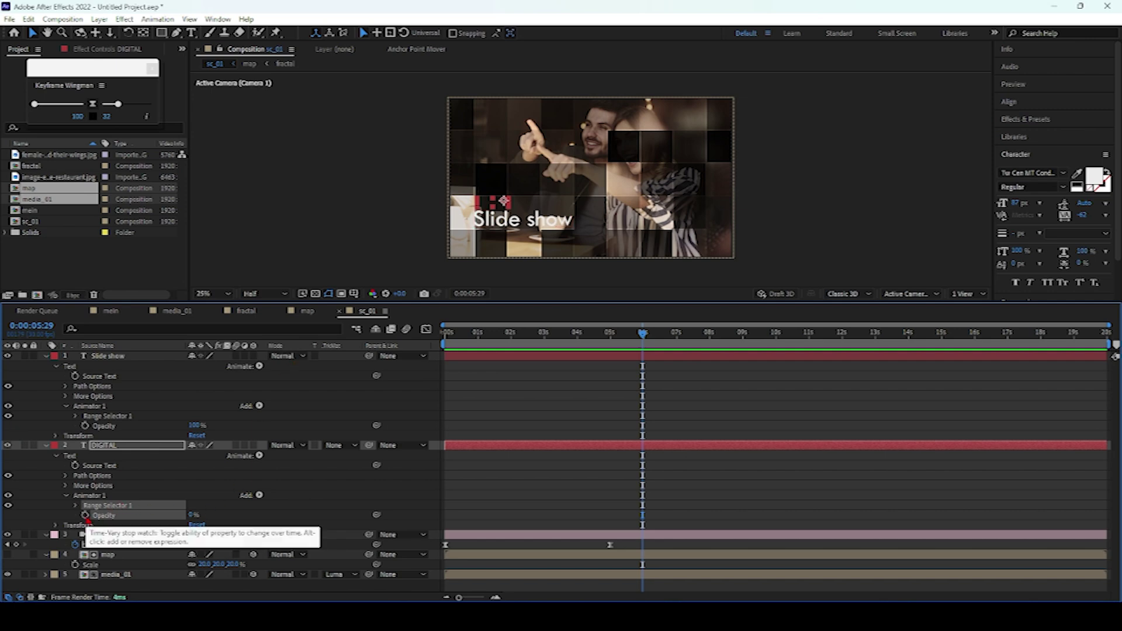
Keyframe the DIGITAL range selector's Offset from 0% at 0:00:00:00 to 100% at 0:00:02:00.
left_click(76, 505)
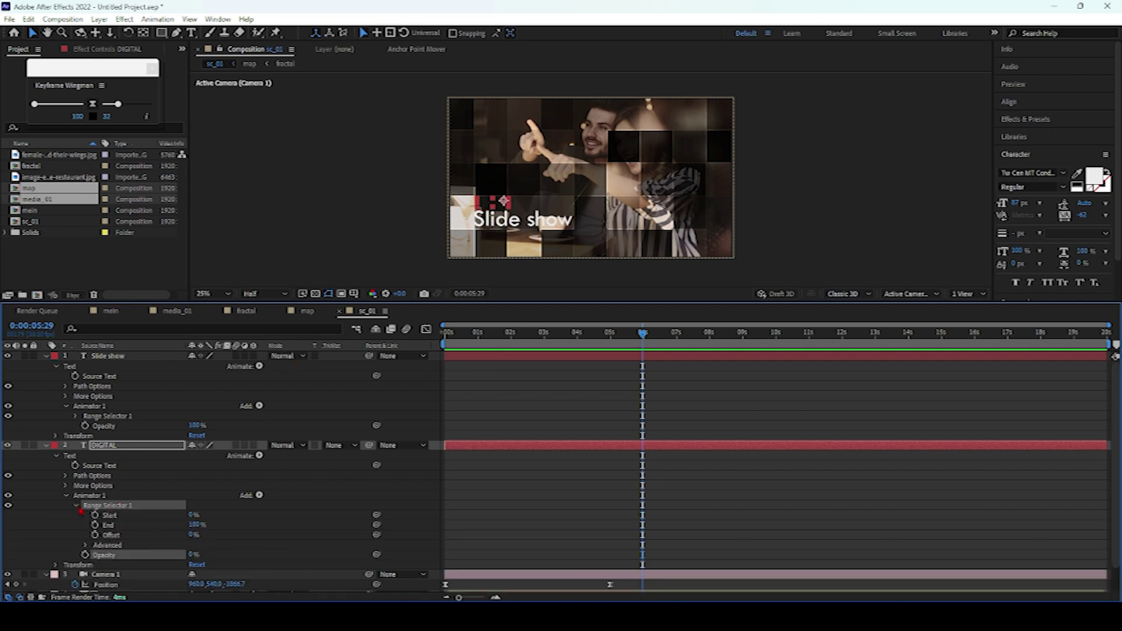
scroll(93, 514, "down", 1)
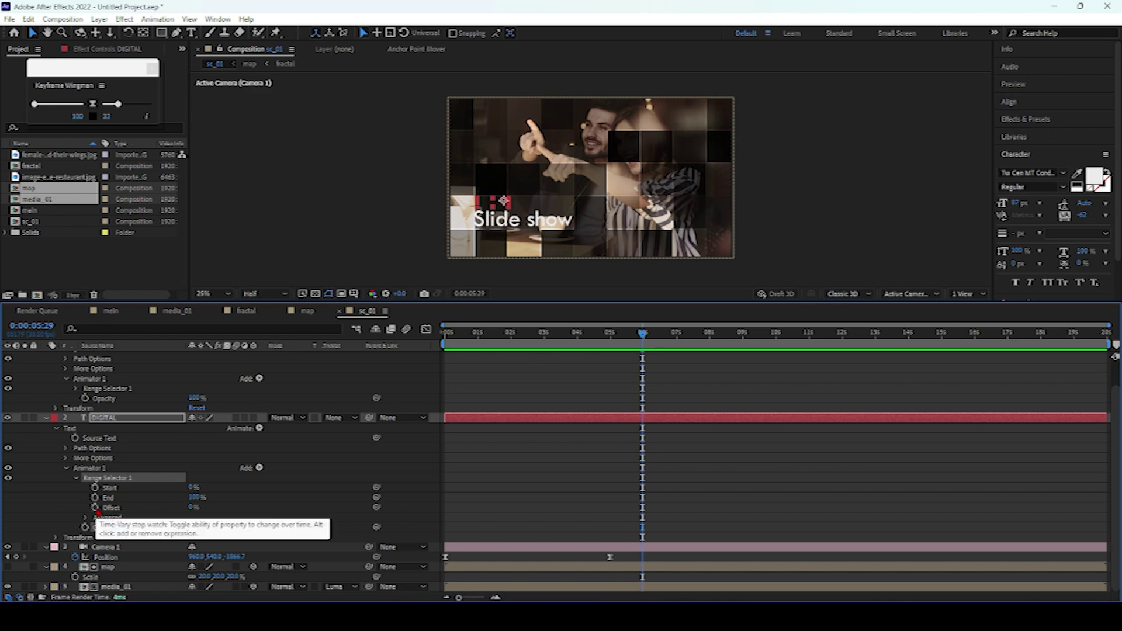
key("Home")
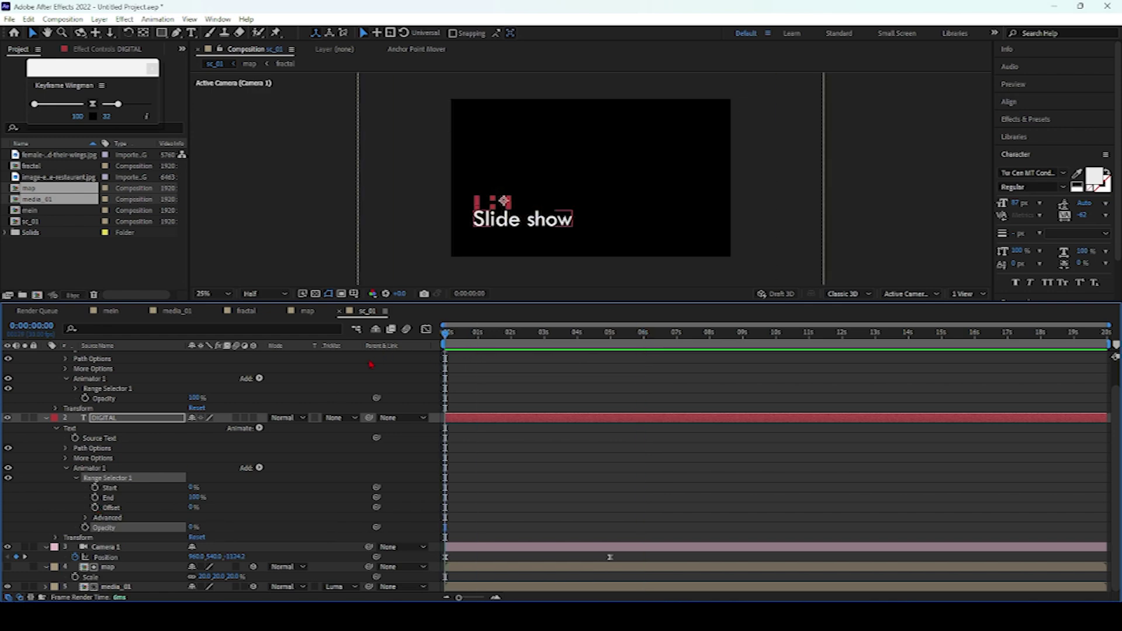
left_click(95, 508)
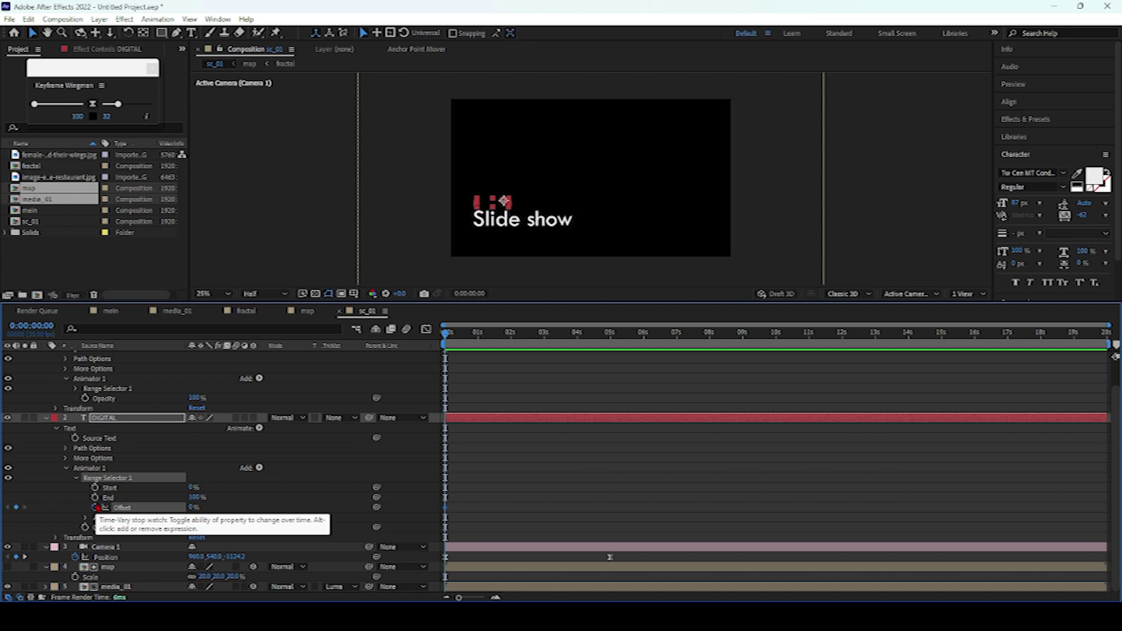
left_click(511, 334)
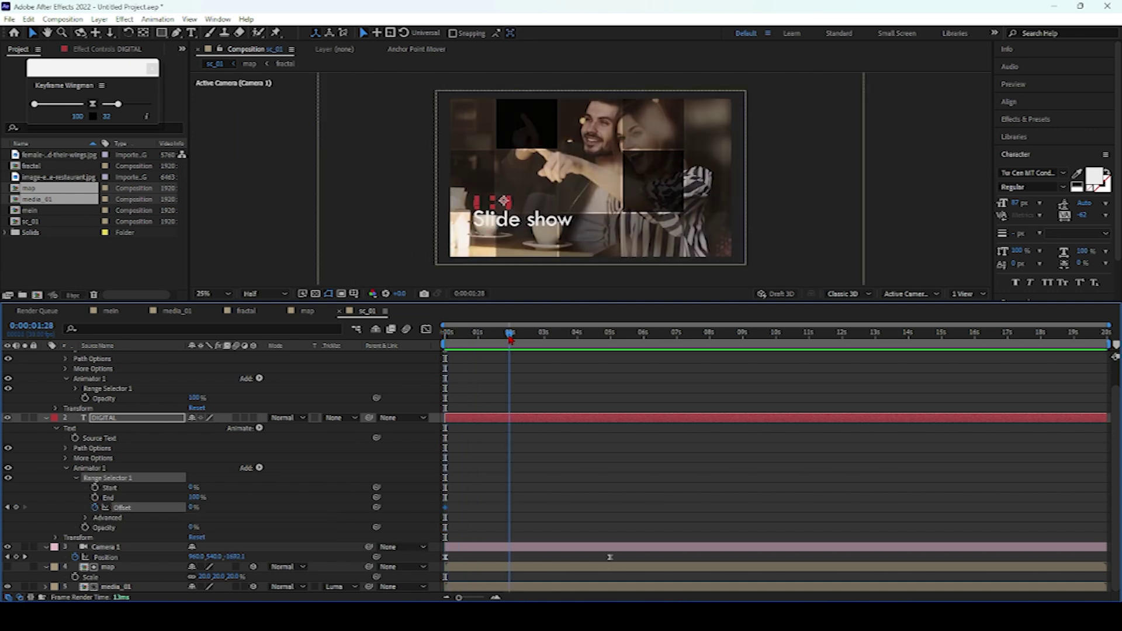
left_click_drag(193, 507, 360, 510)
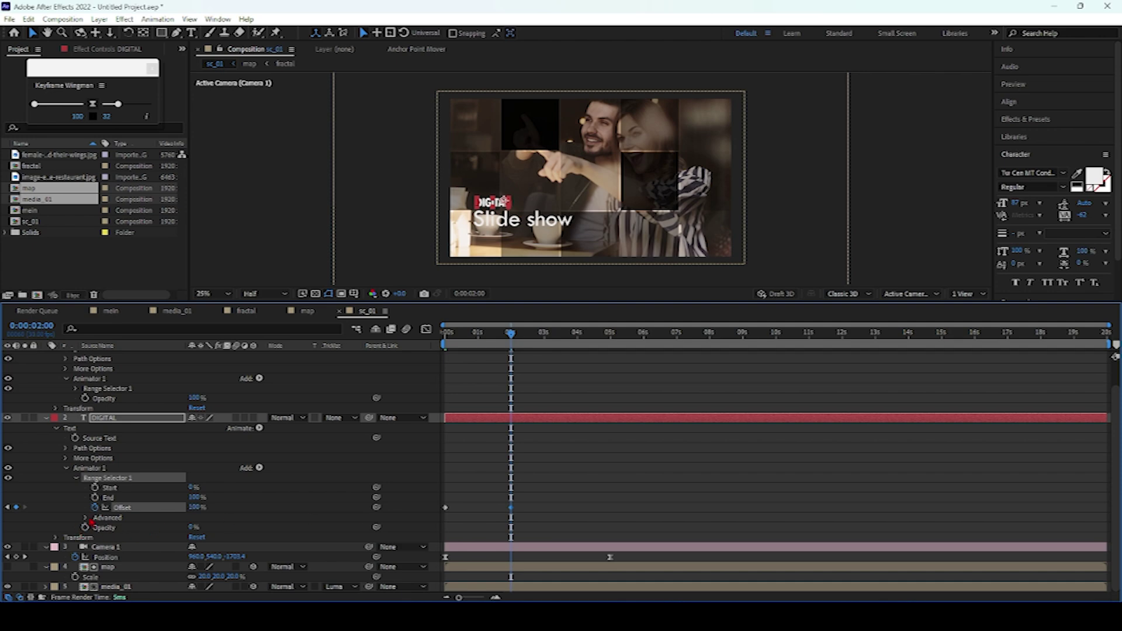
Turn on Randomize Order for the DIGITAL range selector and preview the letter reveal from the start.
left_click(86, 518)
scroll(155, 504, "down", 3)
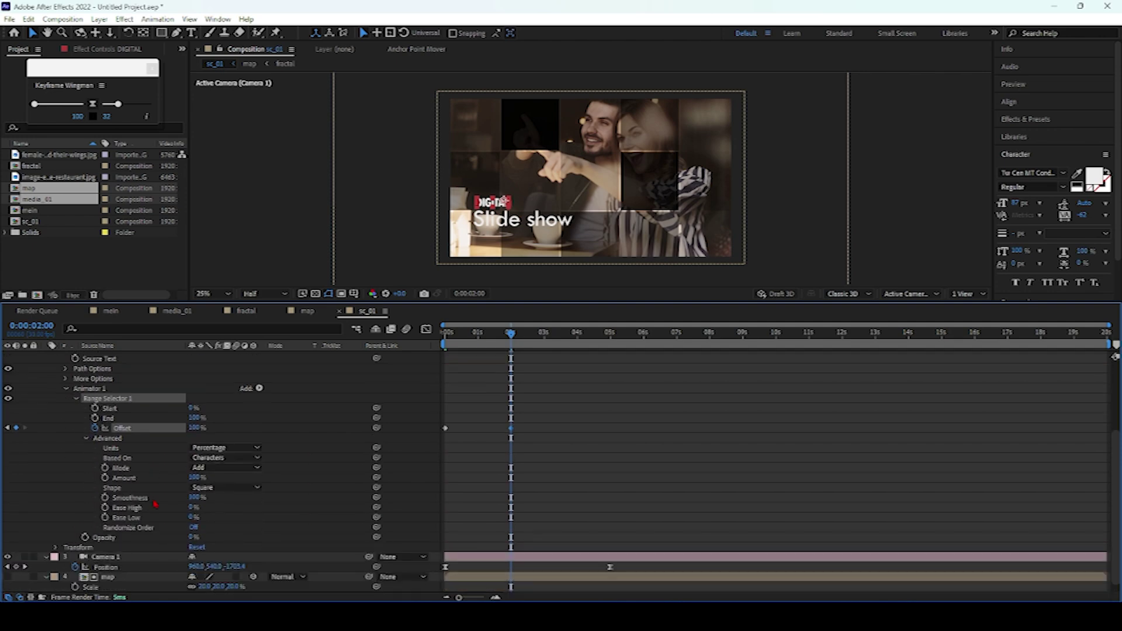
left_click(194, 528)
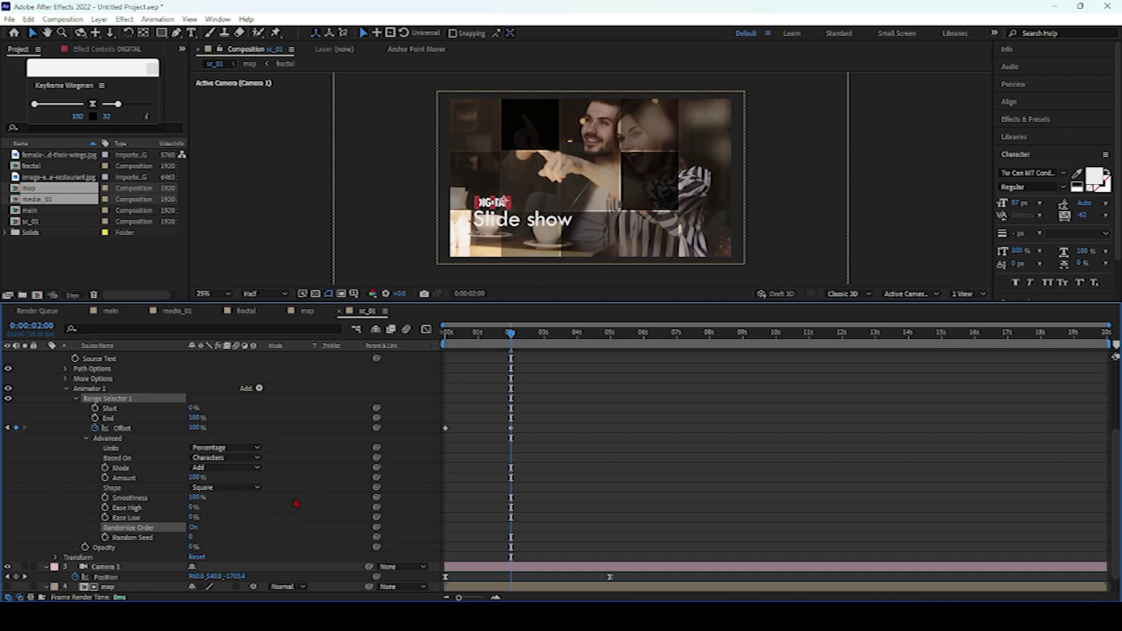
left_click_drag(520, 336, 442, 337)
key("space")
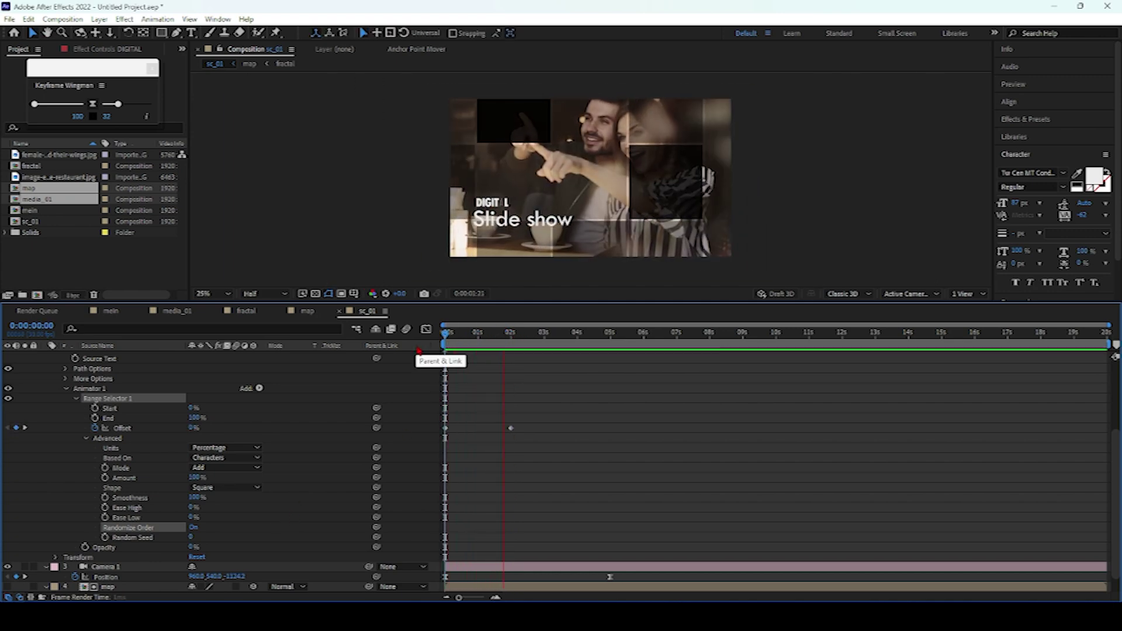
left_click(529, 334)
left_click_drag(529, 336, 444, 337)
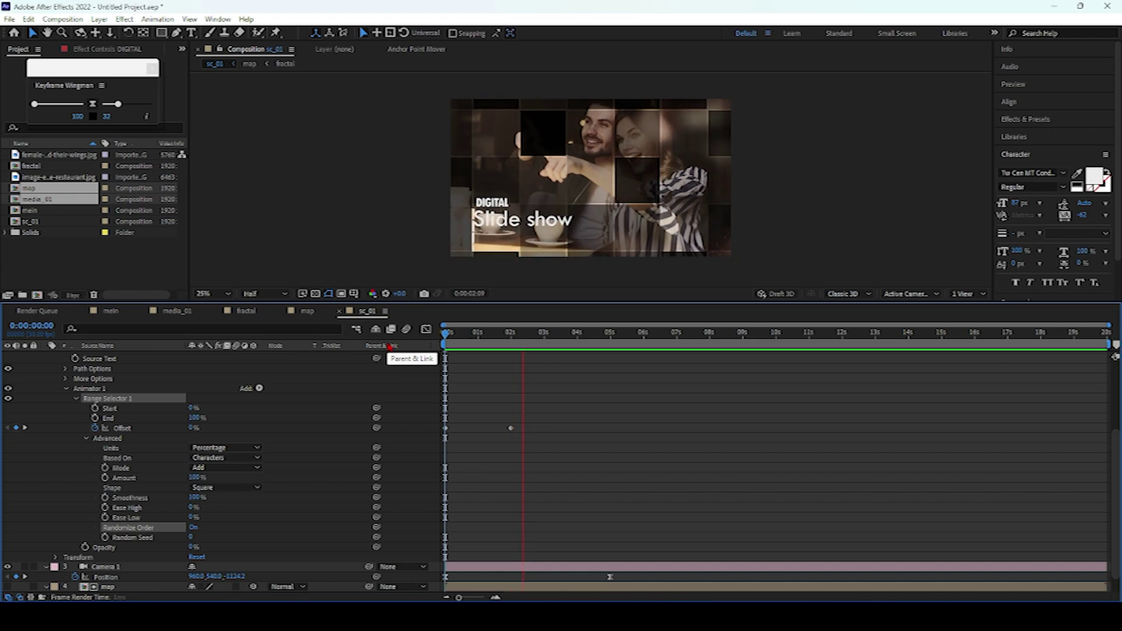
key("space")
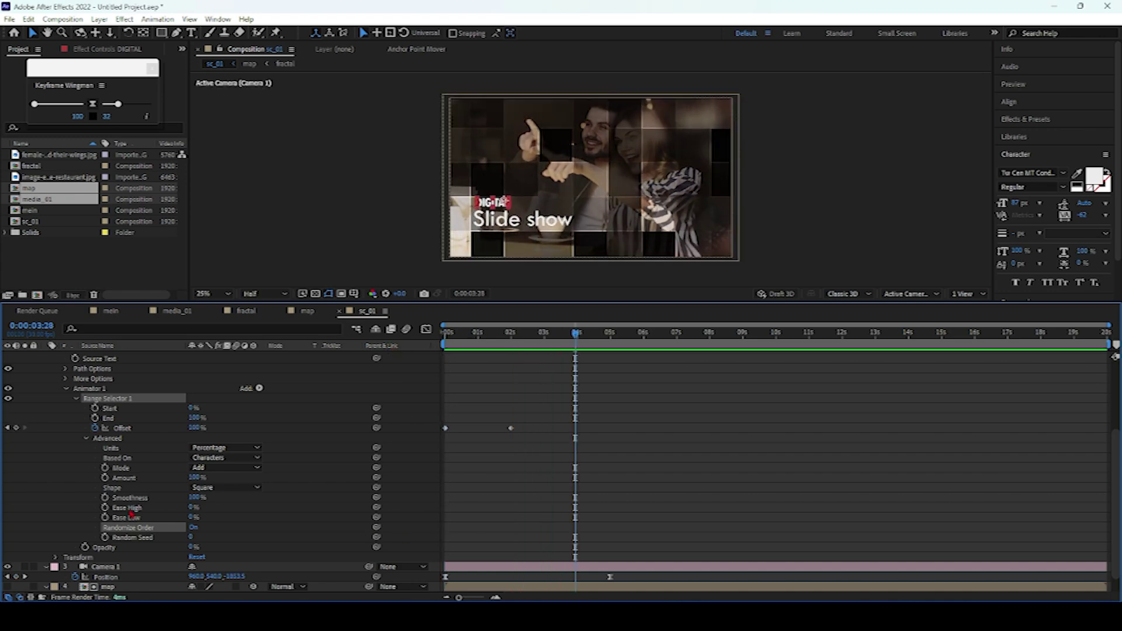
Copy the DIGITAL layer's Animator 1 and delete the existing animator from the Slide show layer.
left_click(86, 439)
left_click(97, 381)
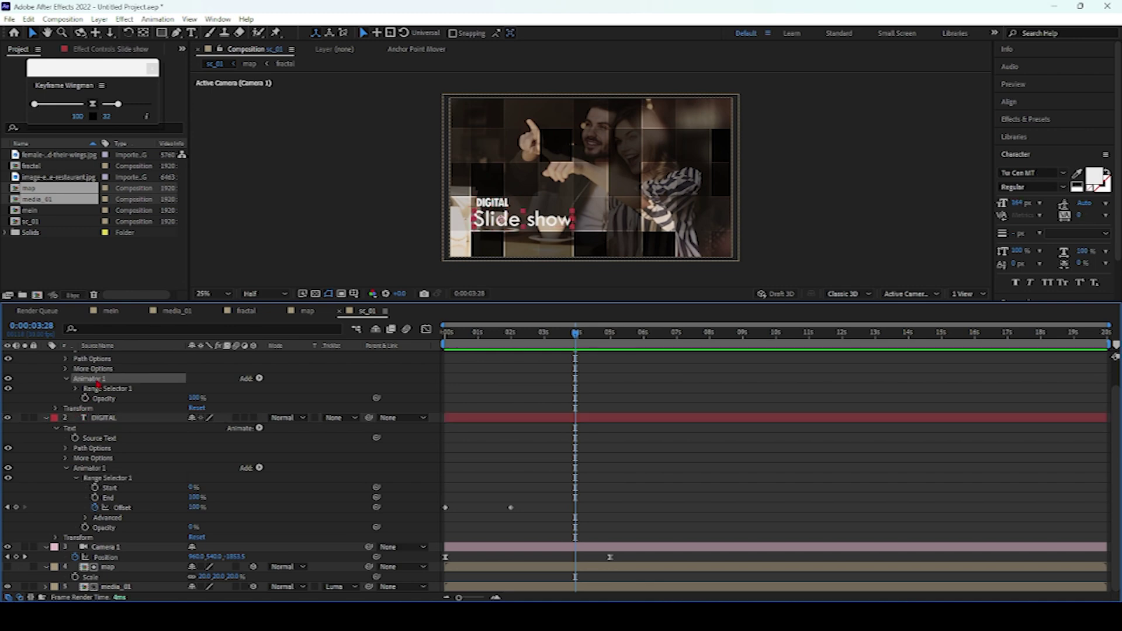
scroll(109, 457, "up", 2)
left_click(107, 446)
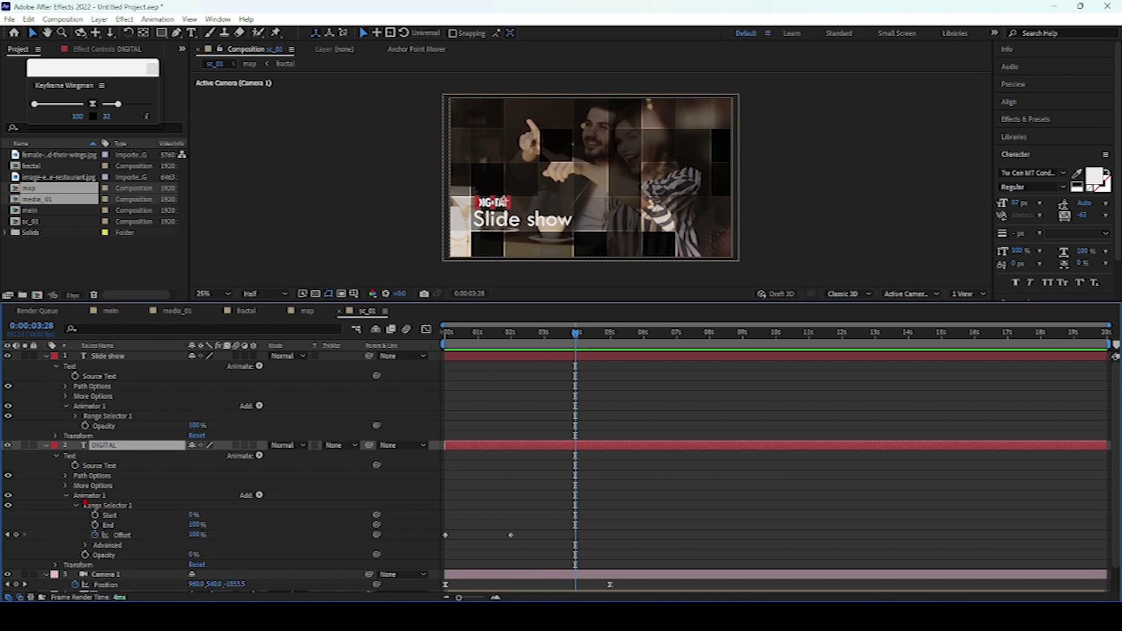
left_click(67, 495)
left_click(86, 499)
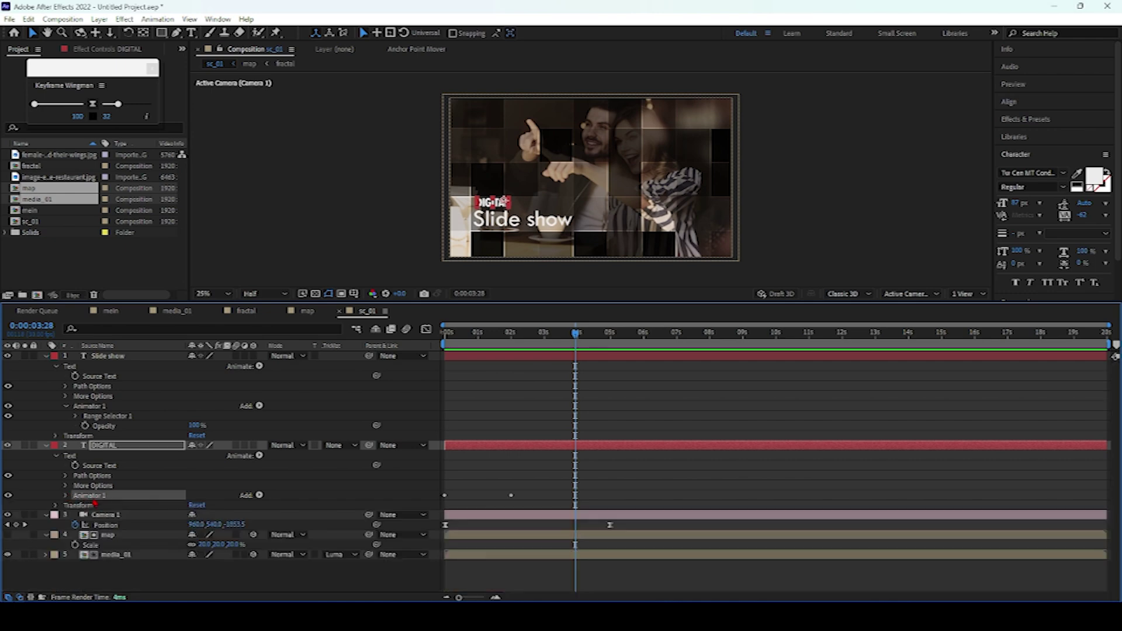
left_click(97, 407)
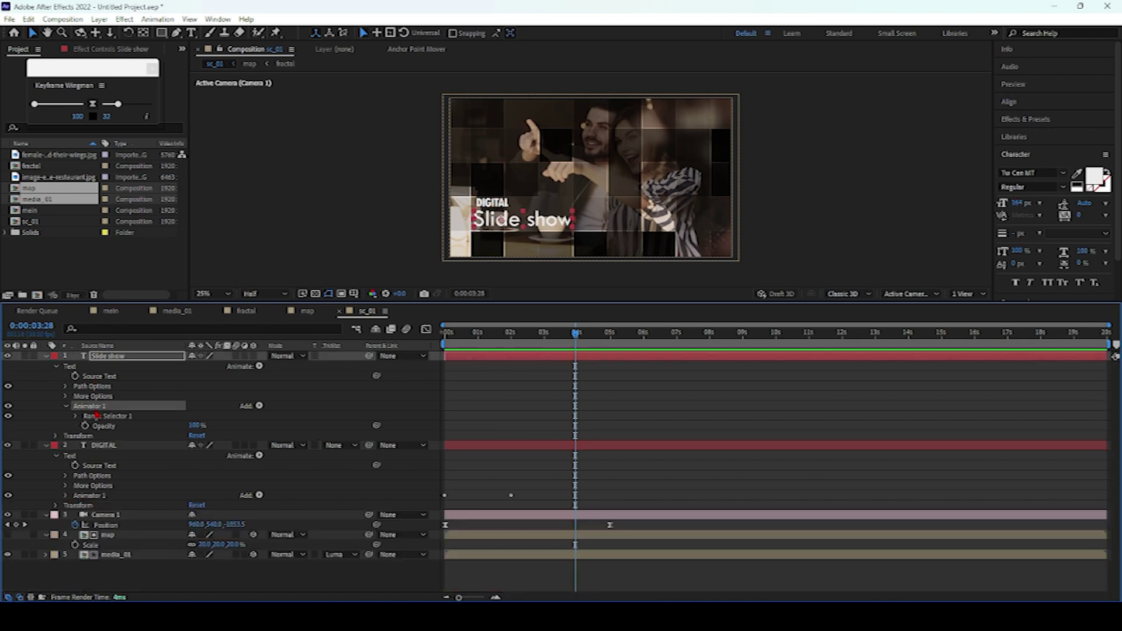
key("Delete")
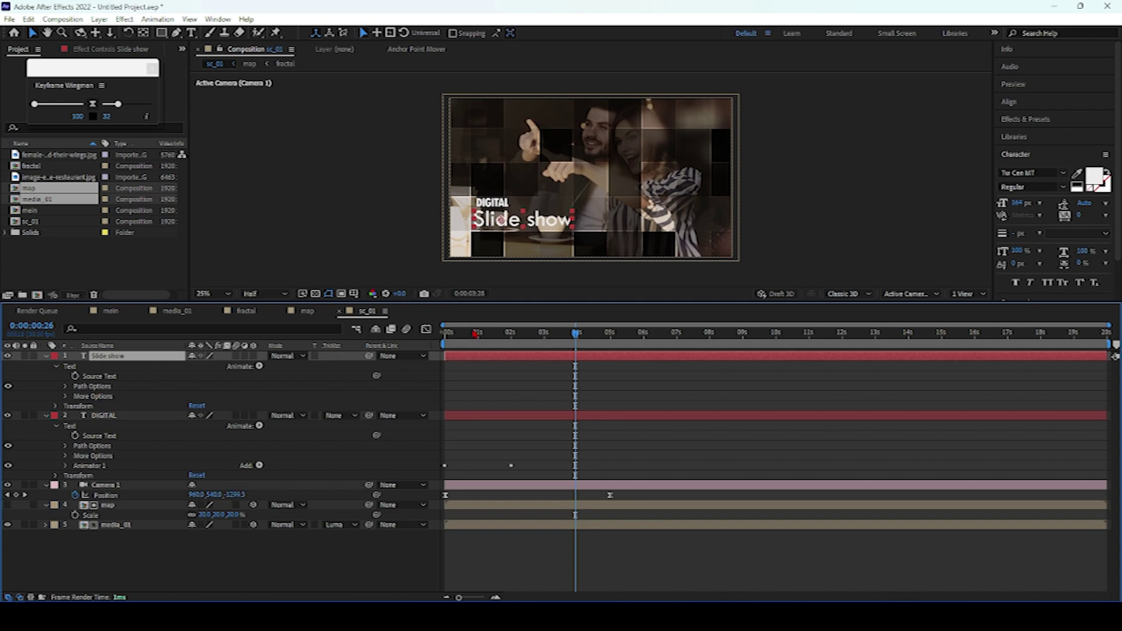
Paste the copied animator onto the Slide show layer at the composition start and preview both title lines revealing.
key("Home")
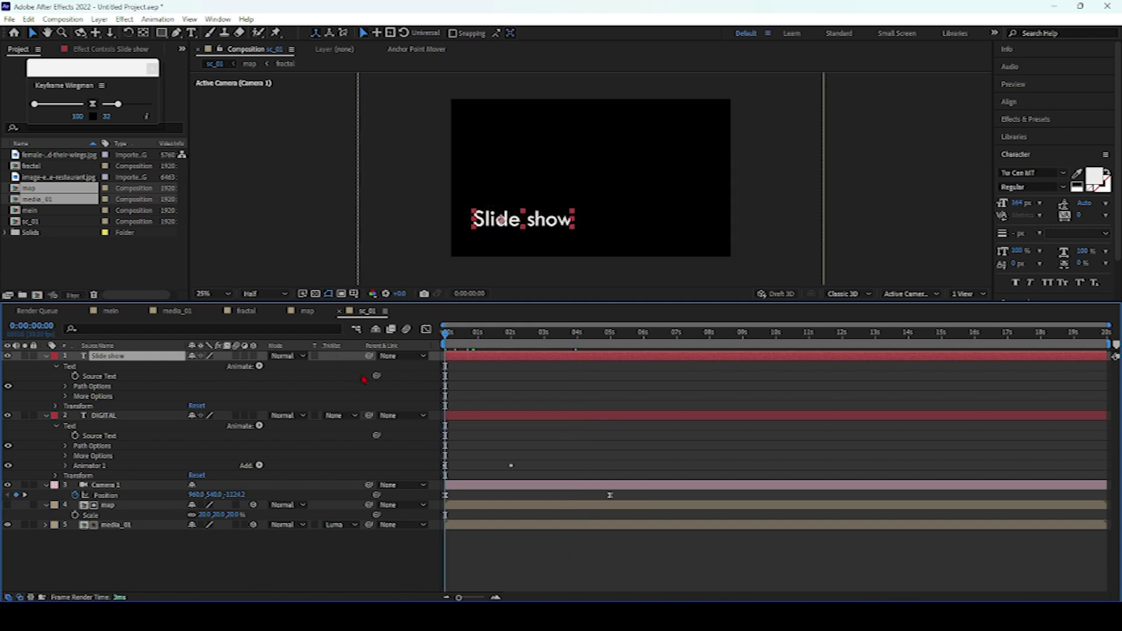
key("ctrl+z")
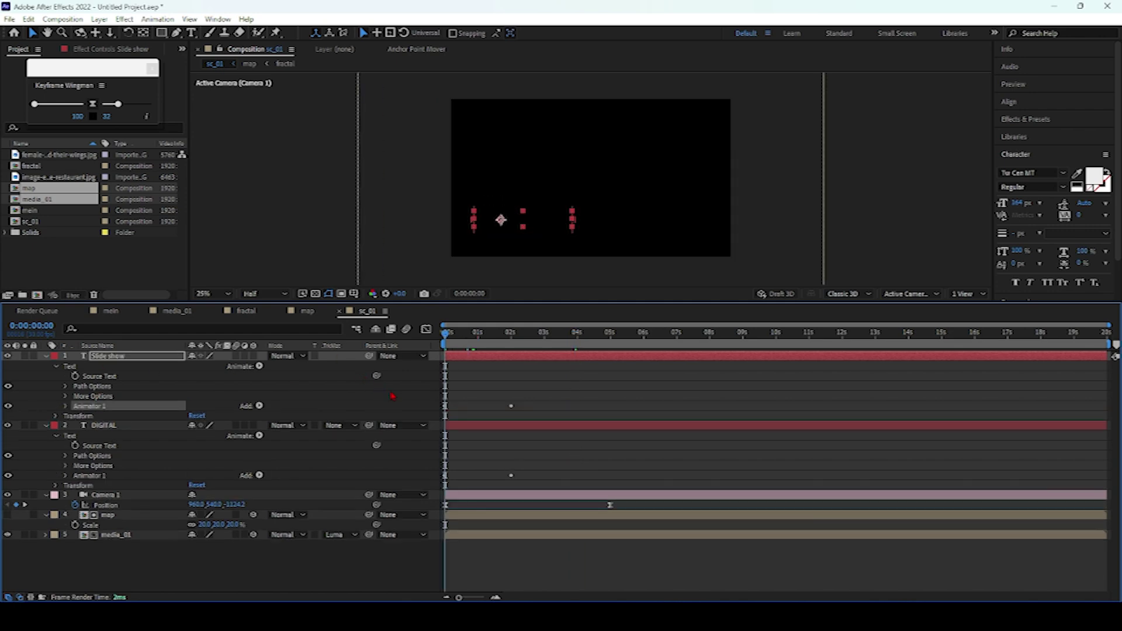
key("space")
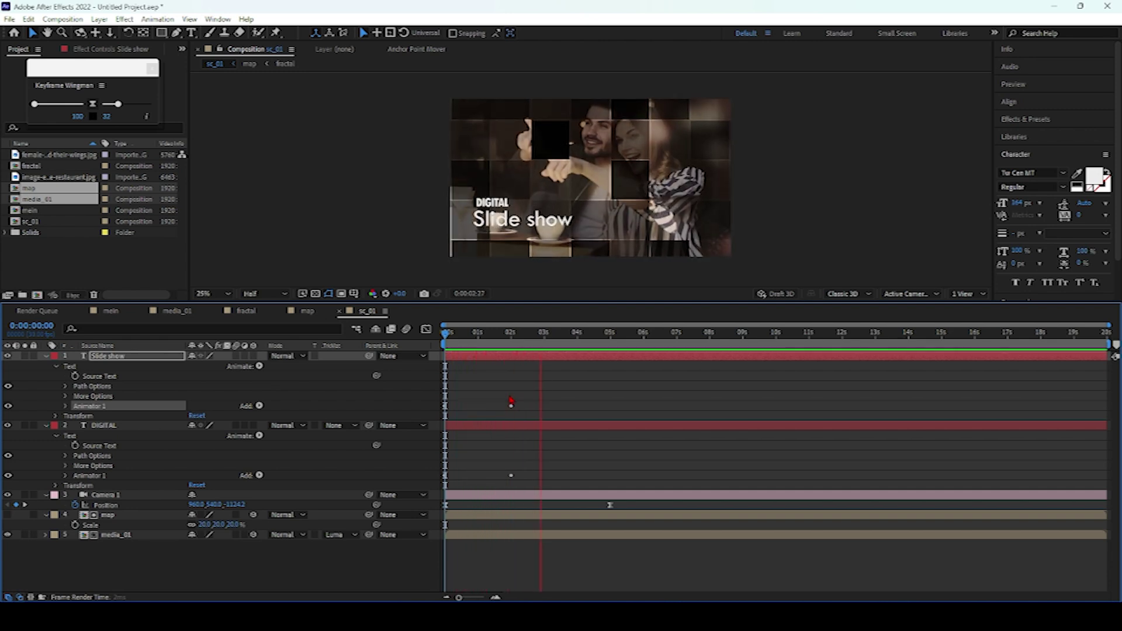
left_click(47, 355)
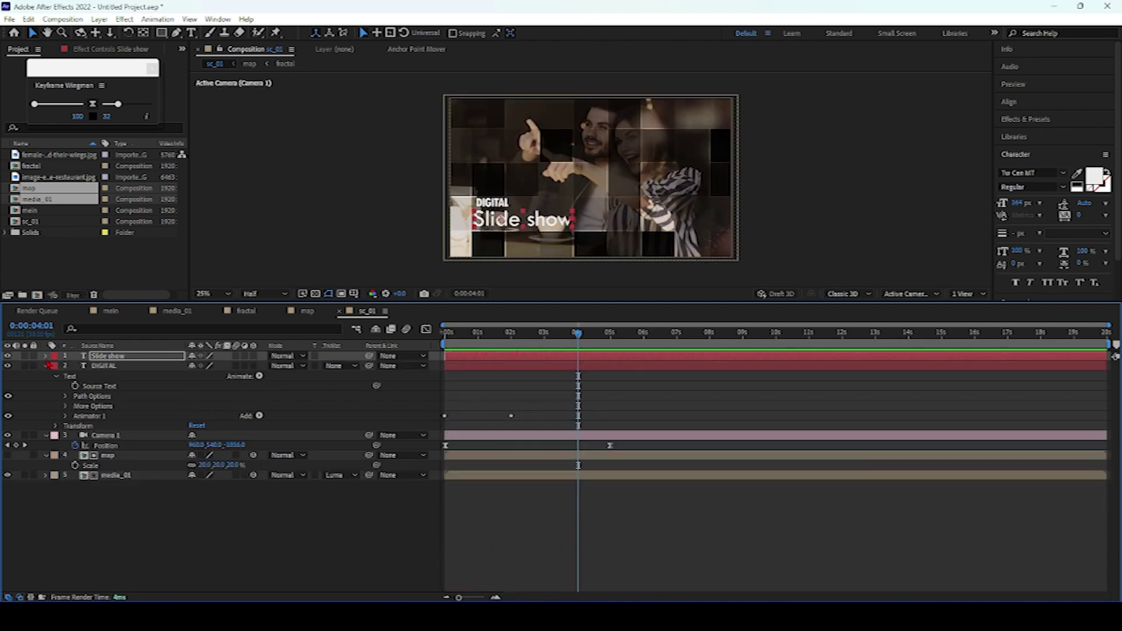
Set the Opacity of both the Slide show and DIGITAL text layers to 80%.
left_click(46, 365)
left_click(105, 365, "shift")
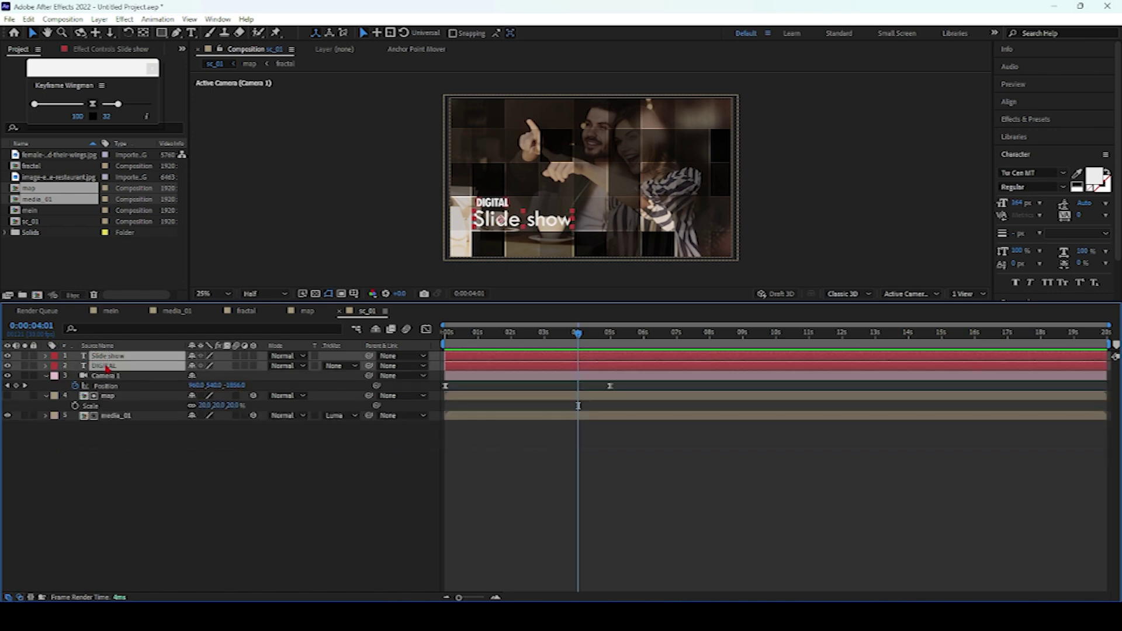
key("t")
left_click(195, 365)
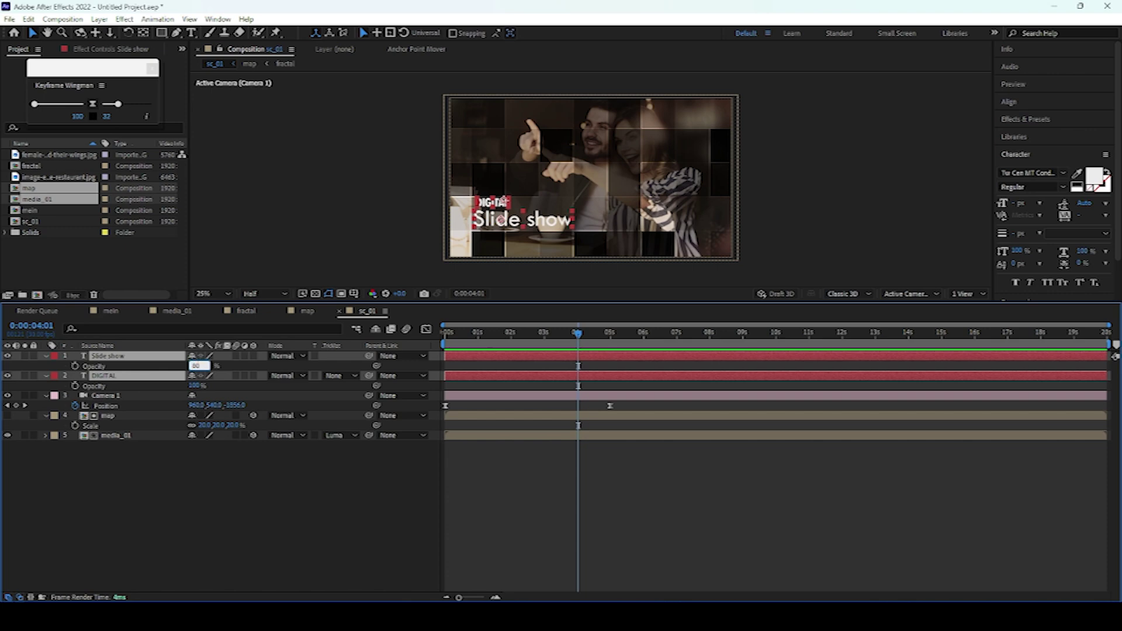
key("Return")
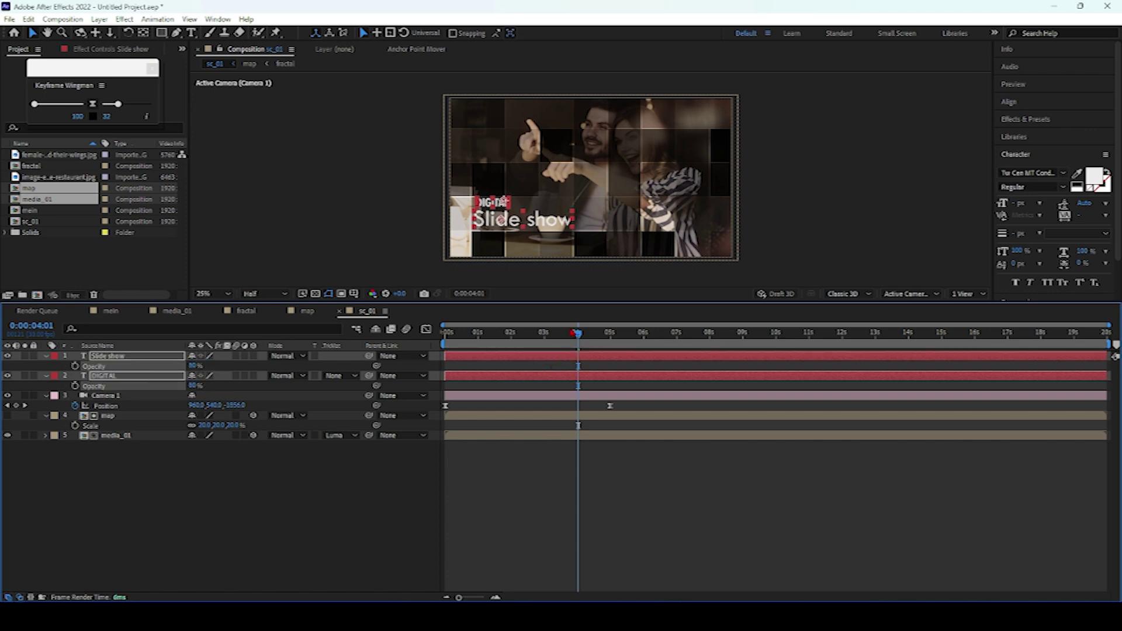
Turn the Slide show and DIGITAL text layers into 3D layers and preview the camera move from the start.
mouse_move(577, 333)
left_mouse_down()
mouse_move(445, 333)
mouse_move(591, 333)
left_mouse_up()
left_click(253, 375)
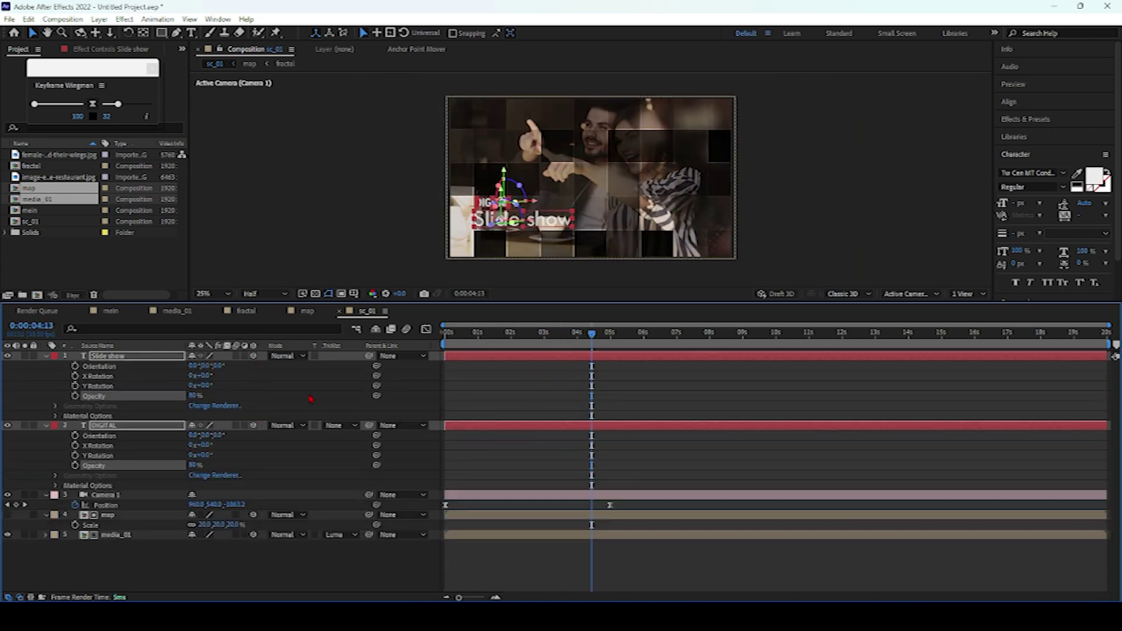
key("space")
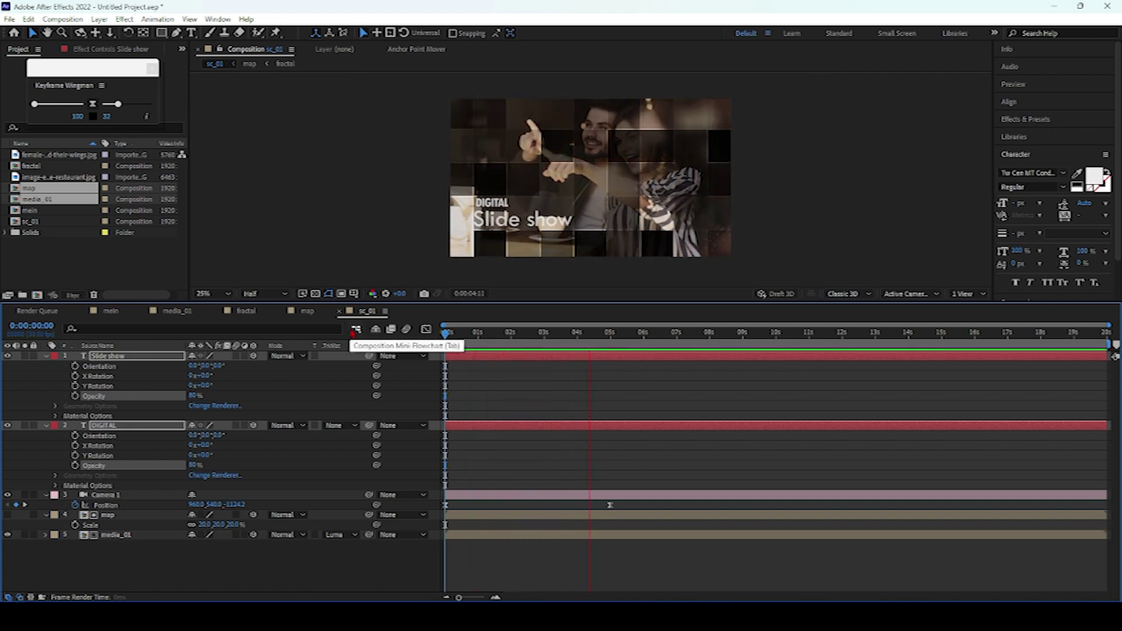
key("space")
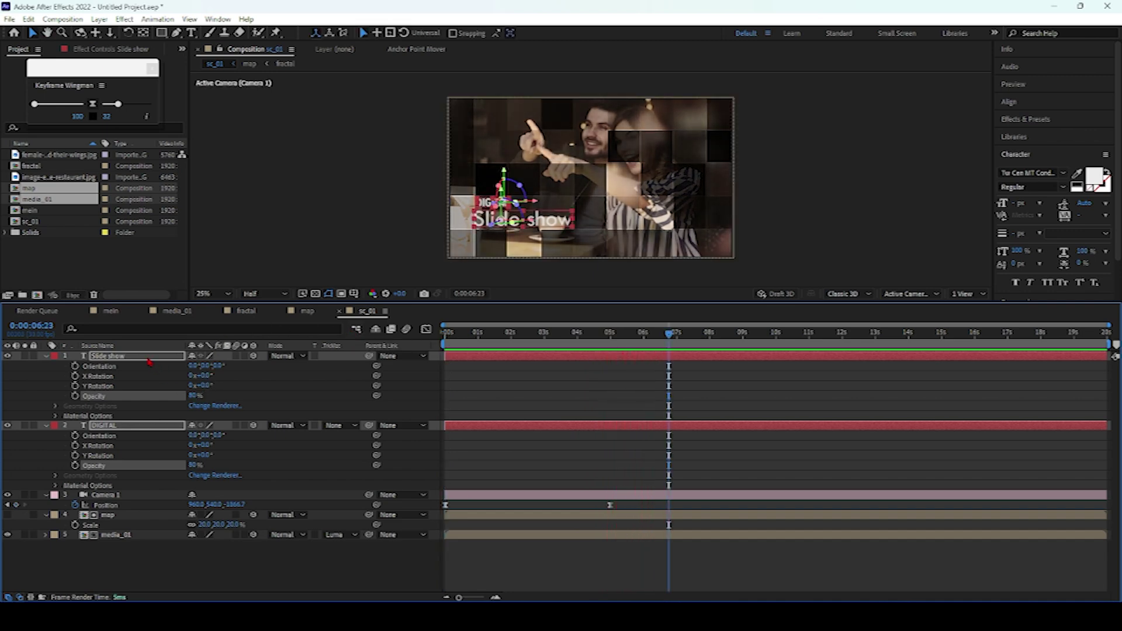
Set the Opacity of both title text layers to 100% and return to the composition start.
key("t")
left_click_drag(191, 366, 316, 370)
key("Home")
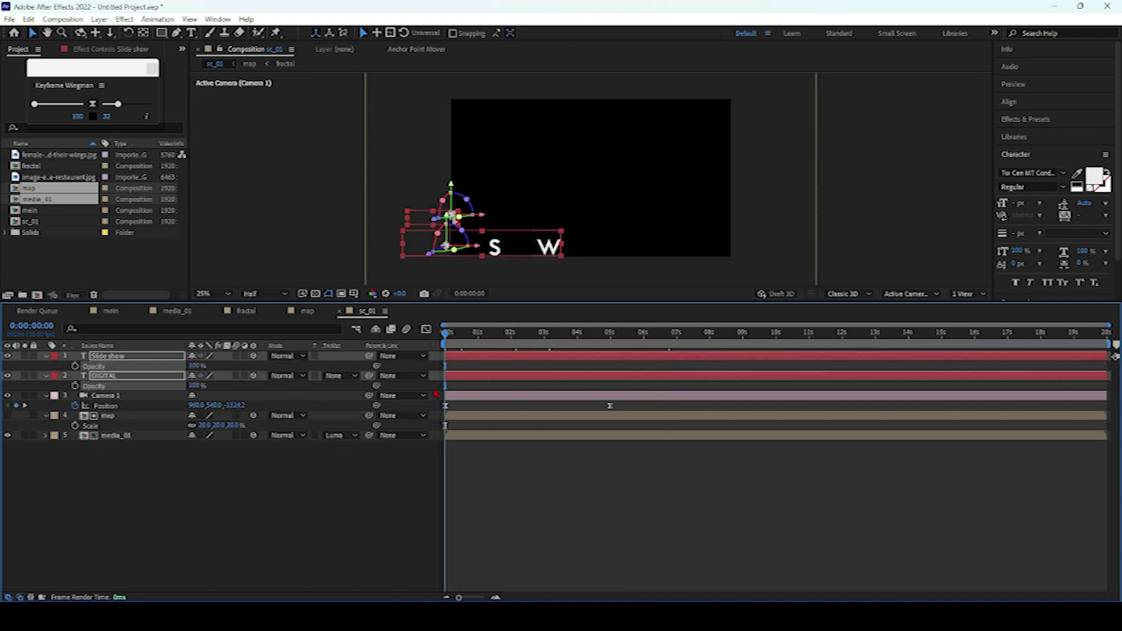
Add a new null object to the sc_01 composition.
left_click(226, 459)
right_click(226, 459)
mouse_move(257, 316)
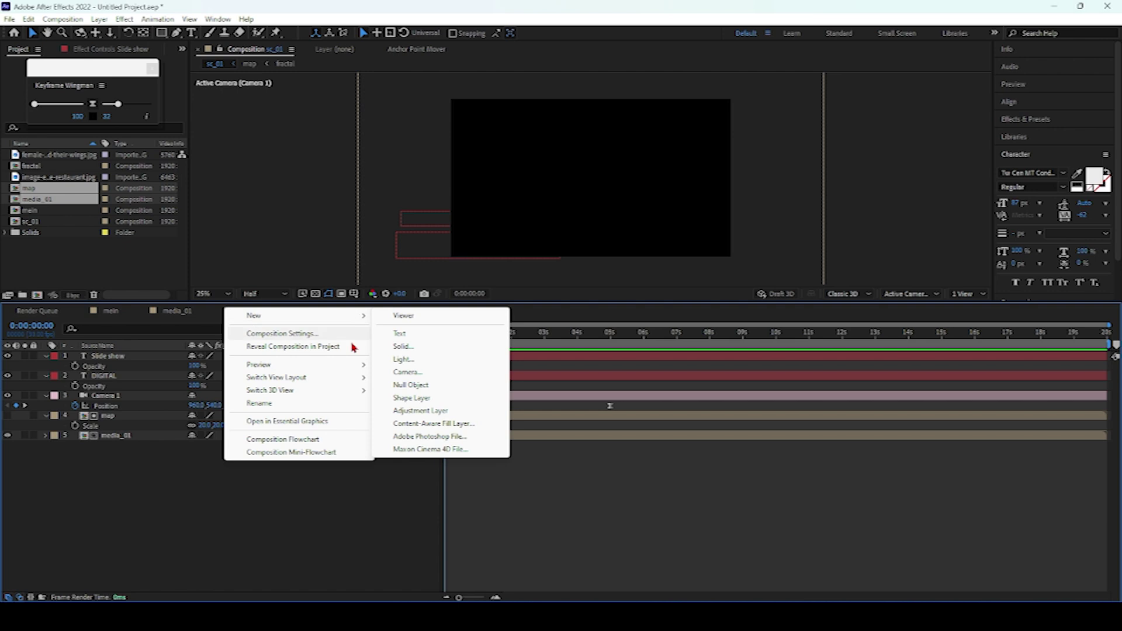
left_click(405, 386)
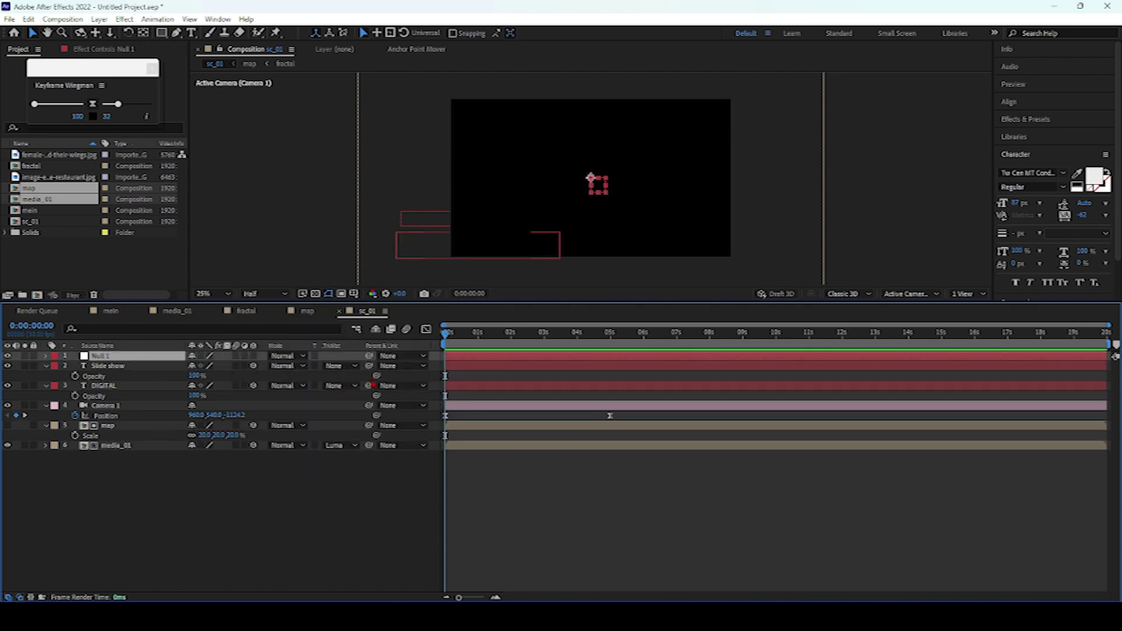
Parent the Slide show and DIGITAL layers to Null 1, collapse the open layer properties and re-enable viewer refresh.
left_click(46, 366)
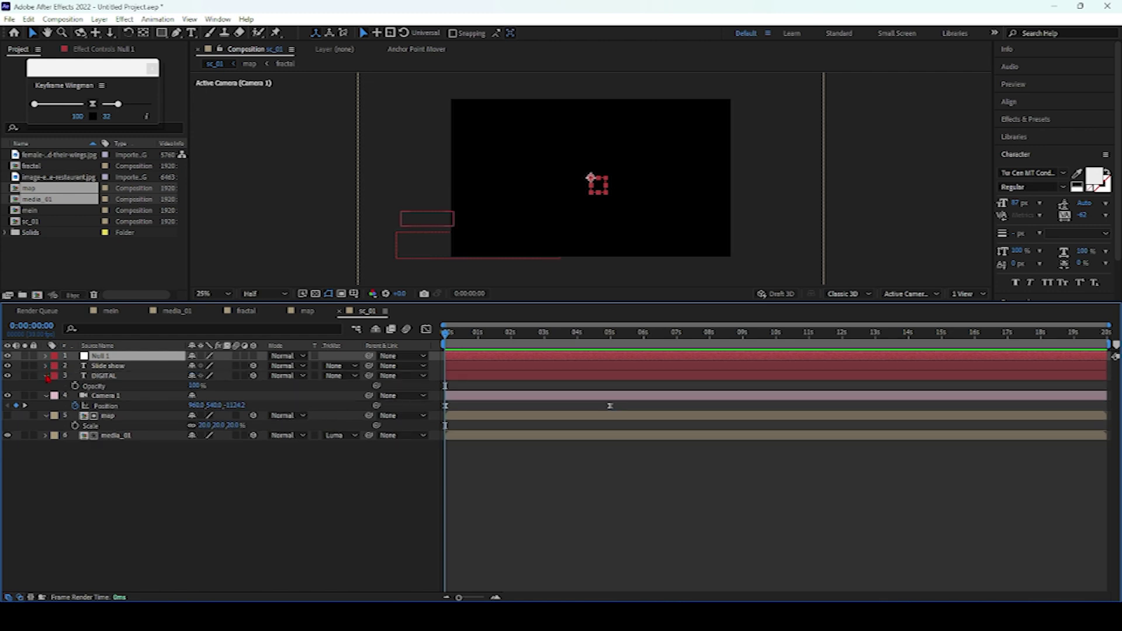
left_click(47, 376)
left_click(244, 376)
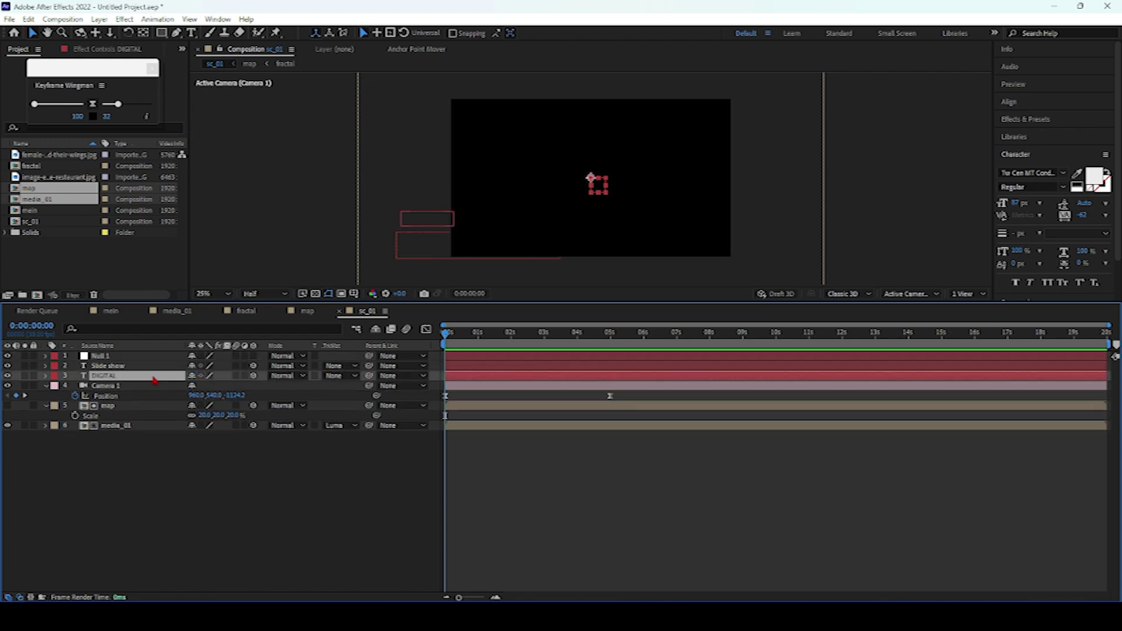
left_click(153, 367)
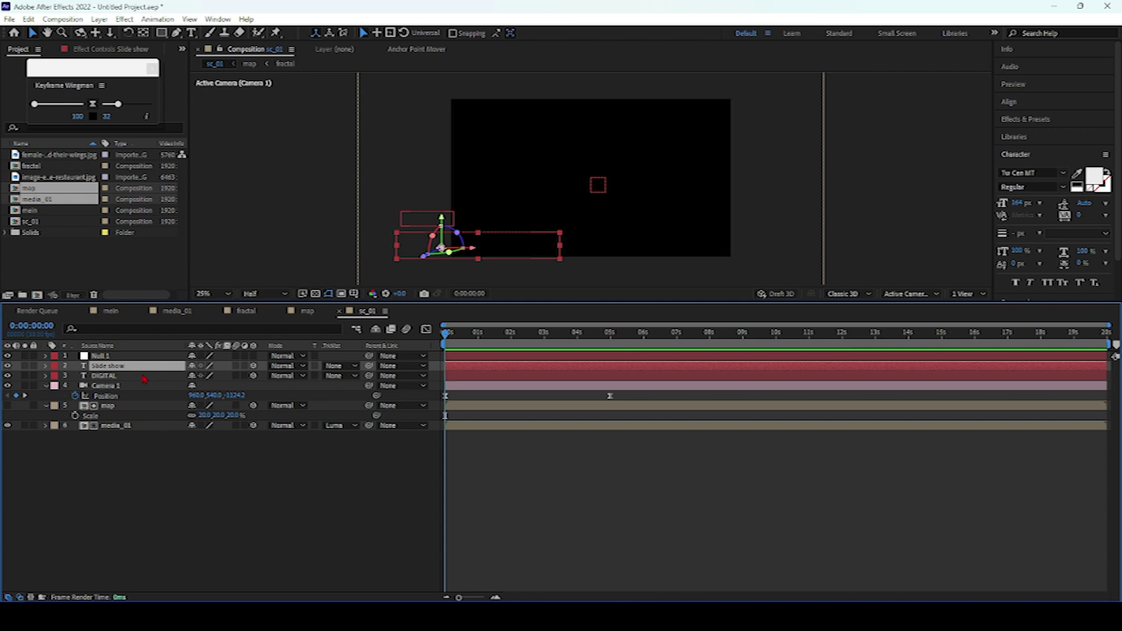
left_click(143, 377, "shift")
left_click_drag(369, 374, 102, 355)
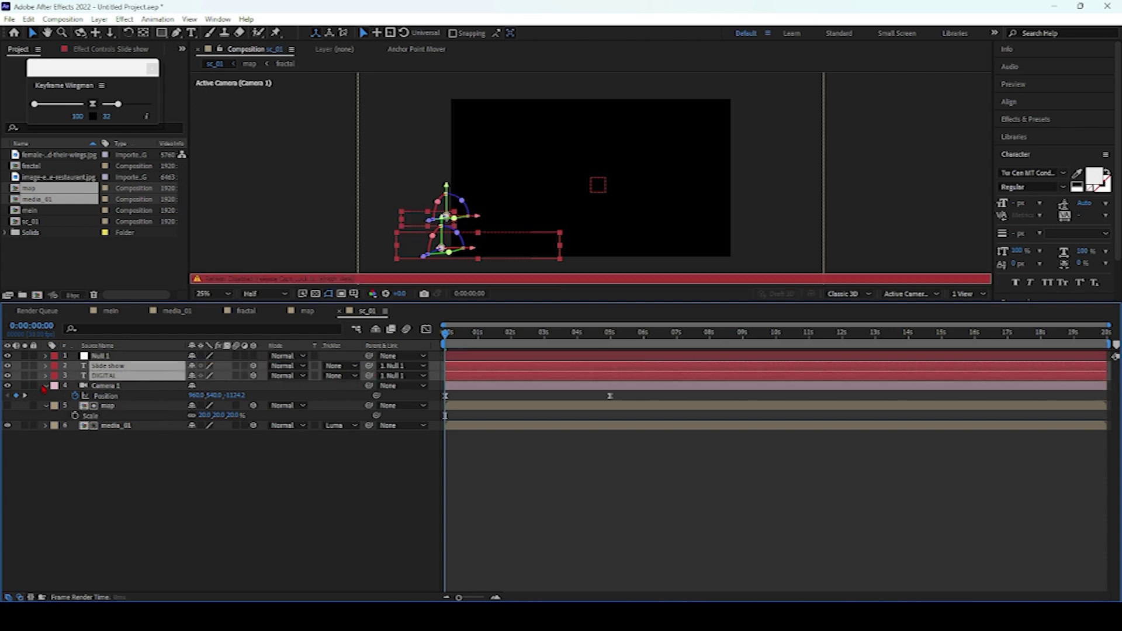
left_click(47, 386)
left_click(46, 396)
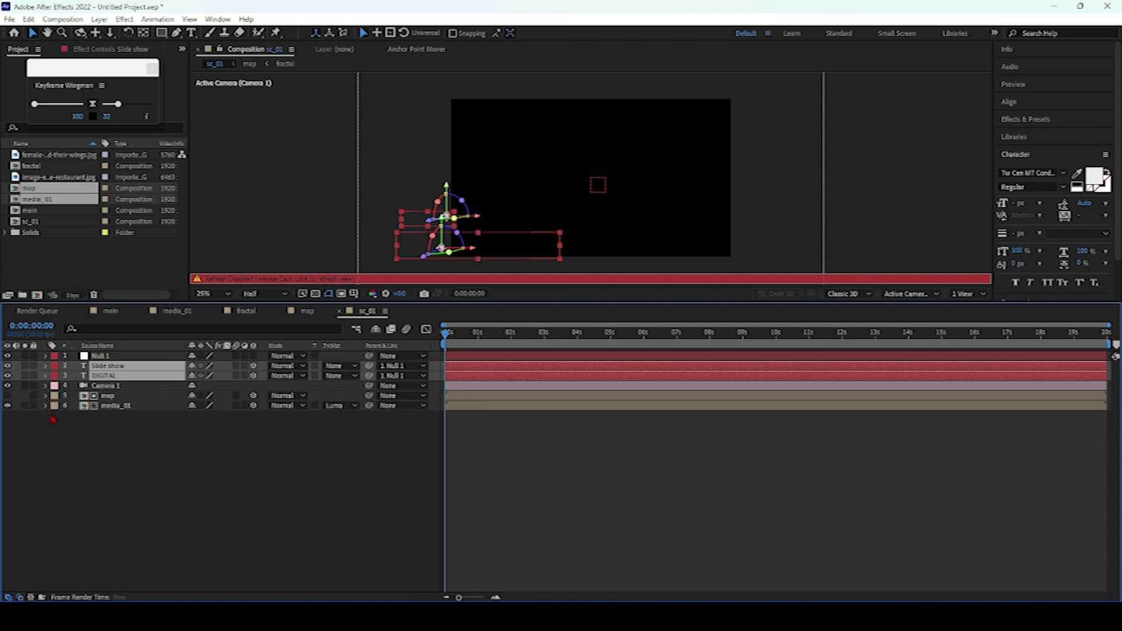
key("Caps_Lock")
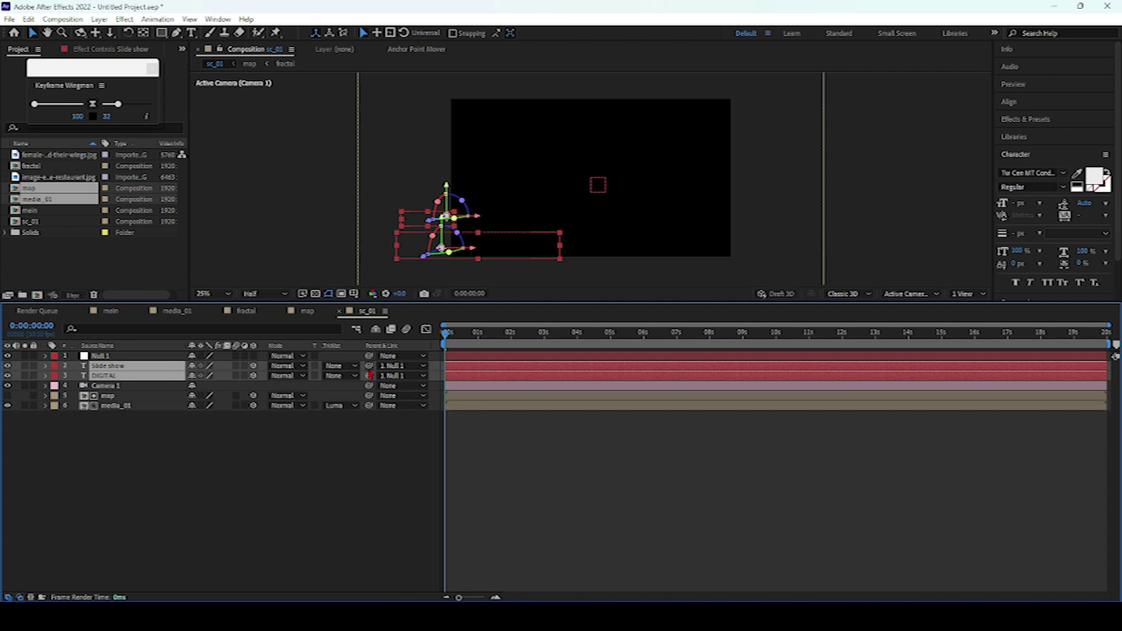
Make Null 1 a 3D layer and adjust its Scale at 0:00:03:01 until both title lines fit inside the frame.
left_click(111, 357)
key("s")
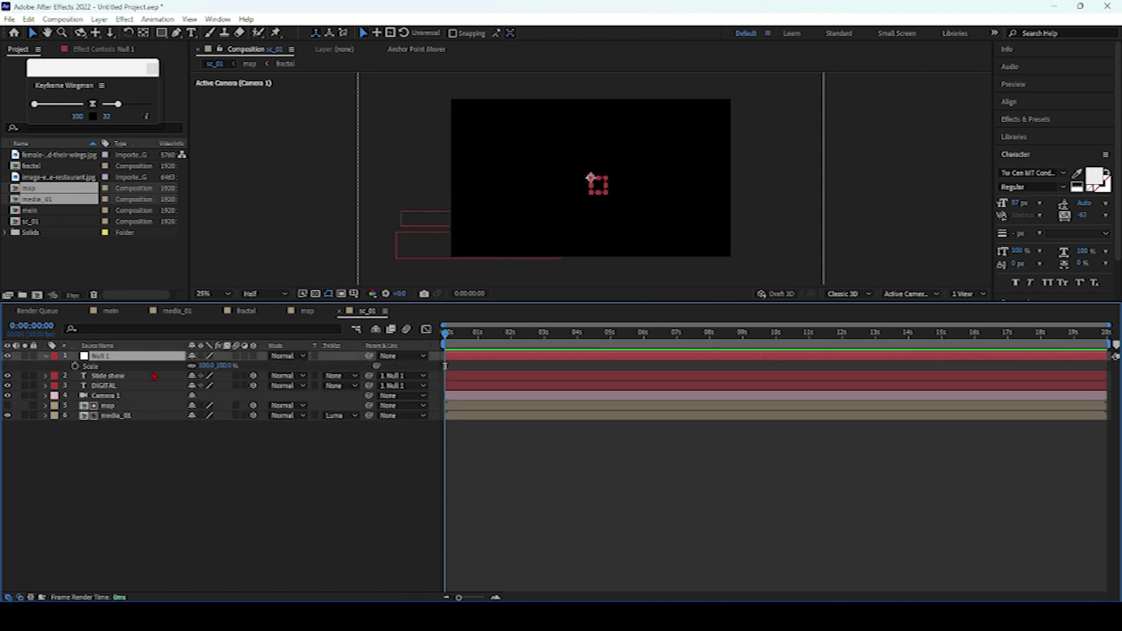
left_click(253, 356)
left_click_drag(240, 370, 536, 357)
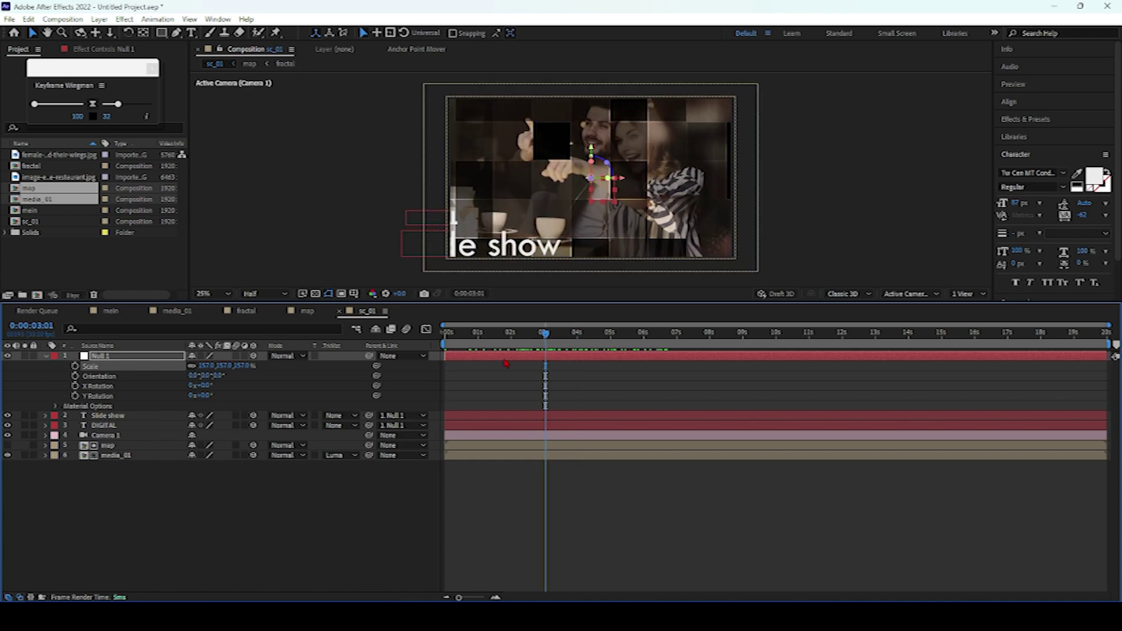
left_click_drag(247, 373, 179, 365)
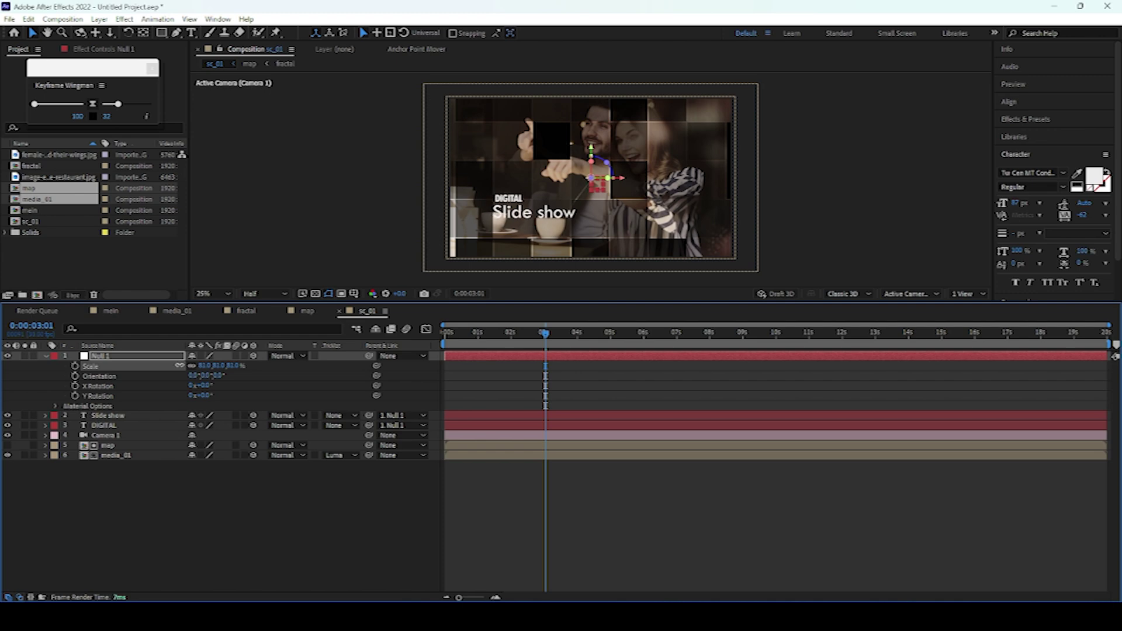
Set Null 1's Z position to -784 and preview how the title moves with the camera.
key("p")
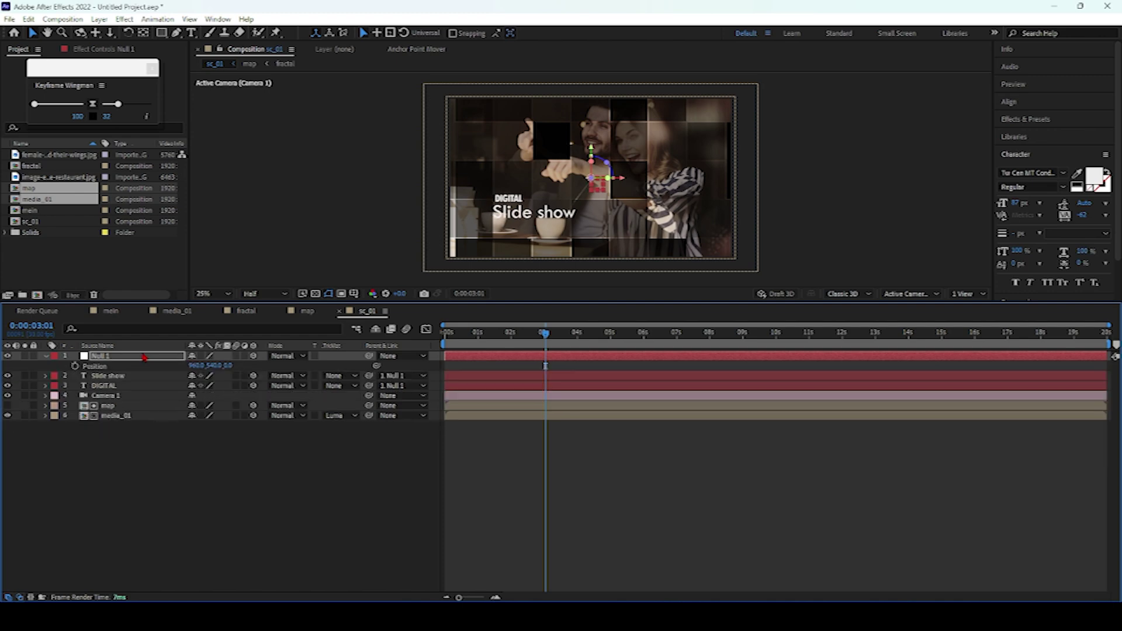
left_click_drag(211, 365, 435, 356)
key("ctrl+z")
key("space")
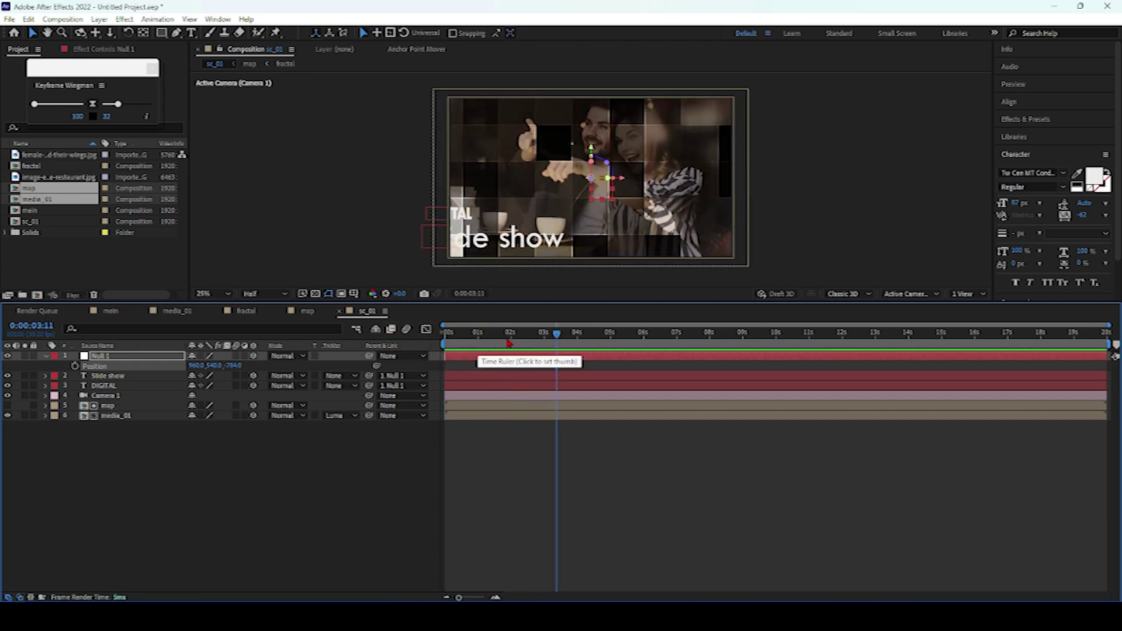
key("space")
left_click_drag(520, 343, 283, 354)
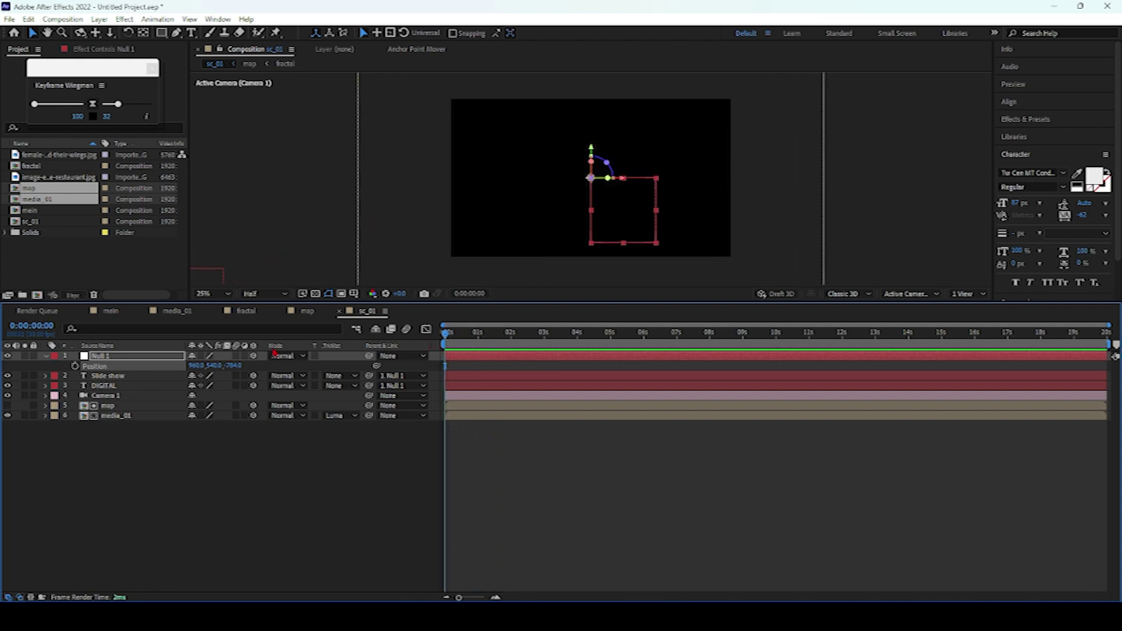
Scale Null 1 to 63% so the title sits over the photo's lower-left area, and preview from the start.
key("s")
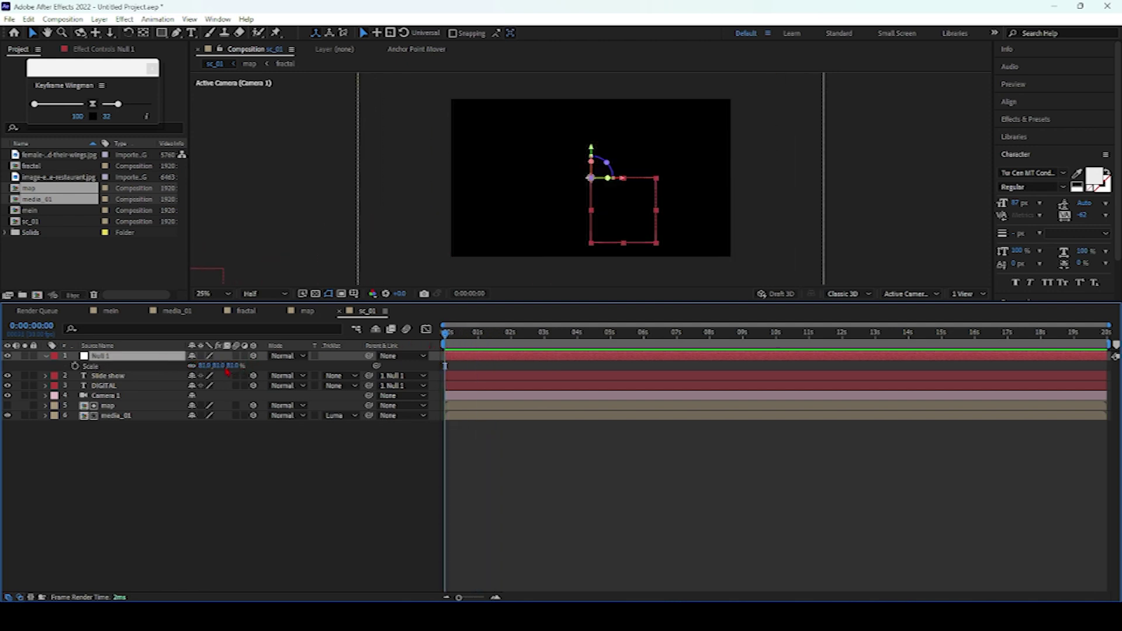
left_click_drag(221, 367, 370, 368)
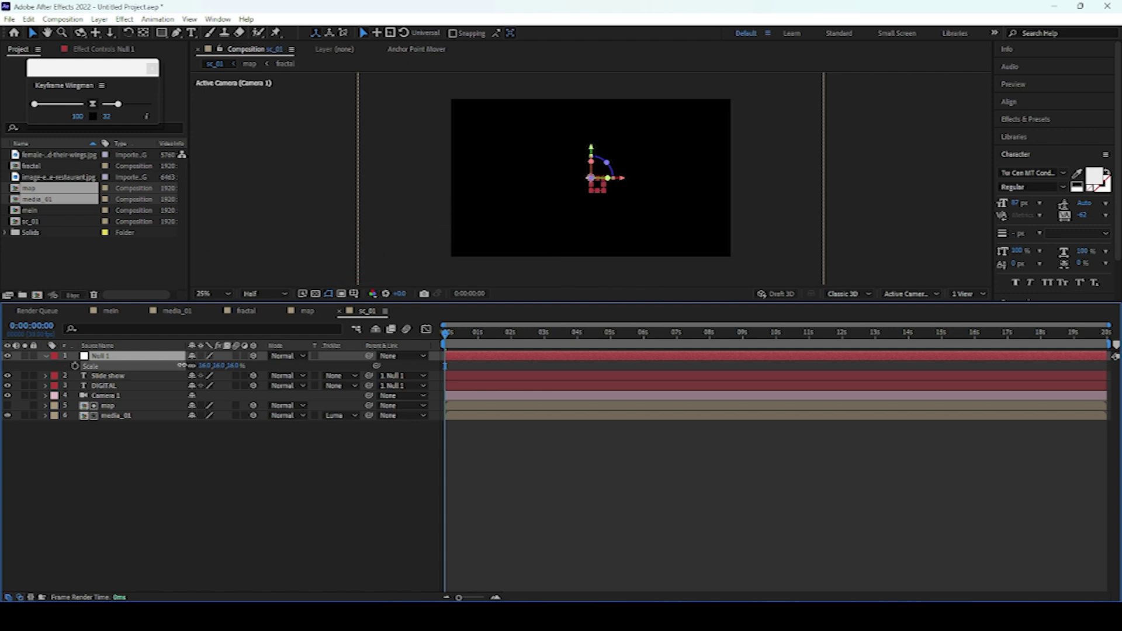
key("space")
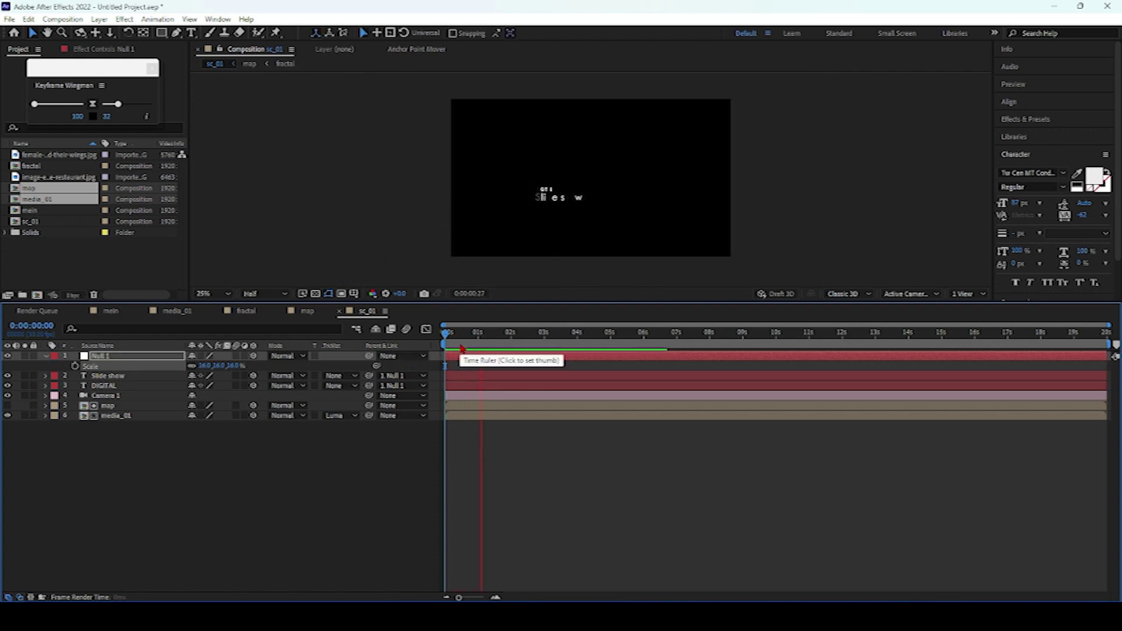
key("space")
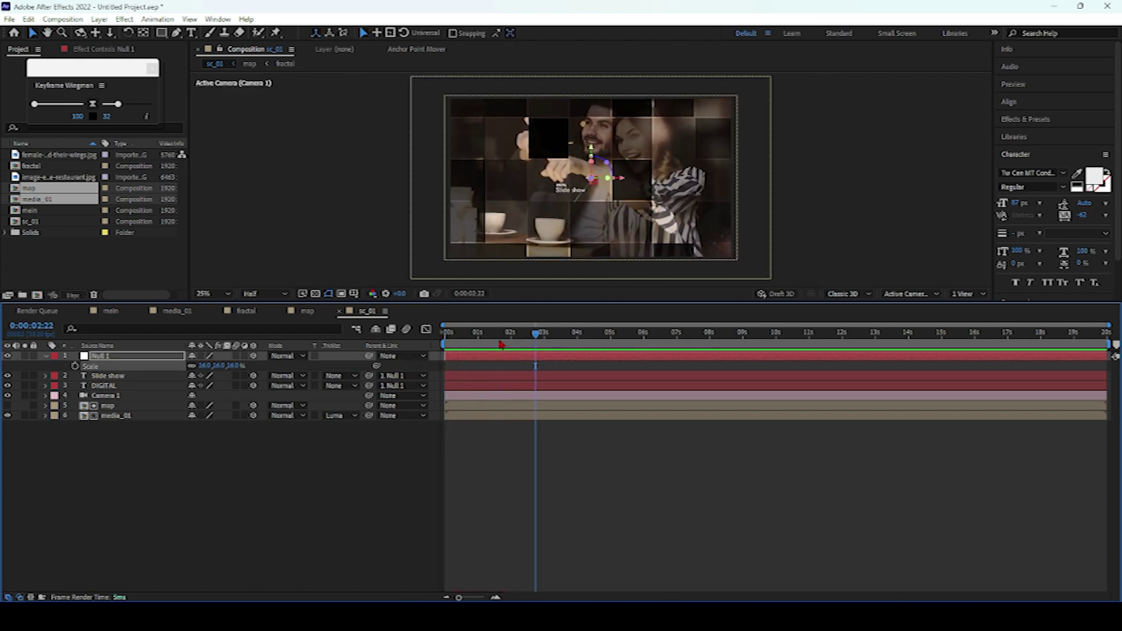
left_click_drag(220, 370, 252, 374)
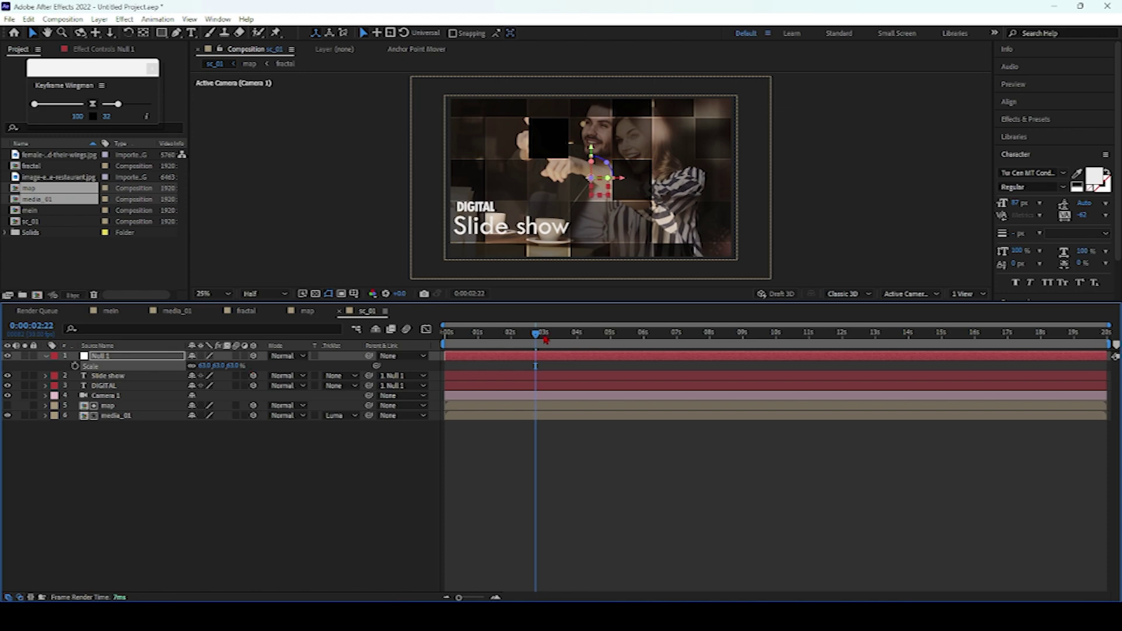
key("Home")
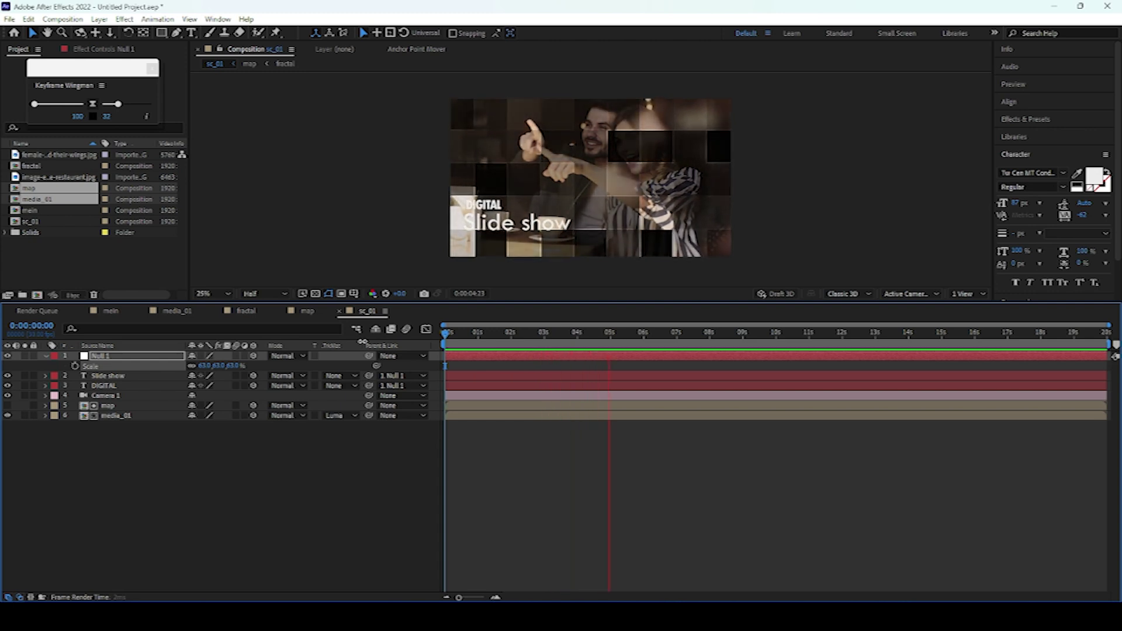
key("space")
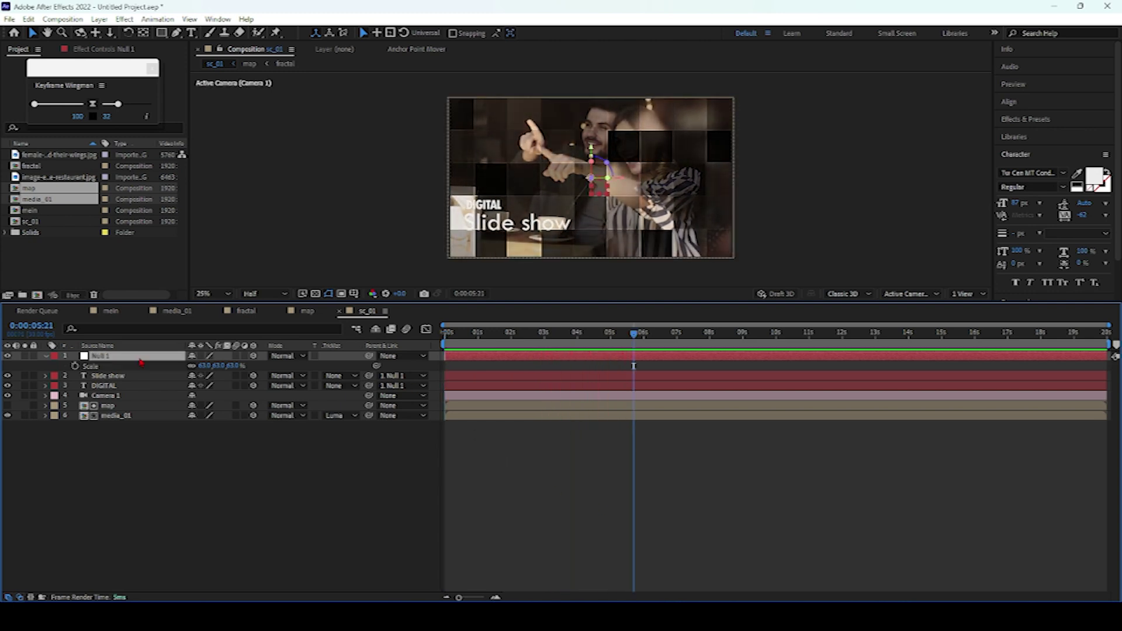
Delete Null 1, shift the DIGITAL layer to start about half a second in, and preview the offset reveal.
key("Delete")
left_click(459, 368)
mouse_move(464, 368)
left_mouse_down()
mouse_move(474, 368)
mouse_move(463, 368)
left_mouse_up()
key("Home")
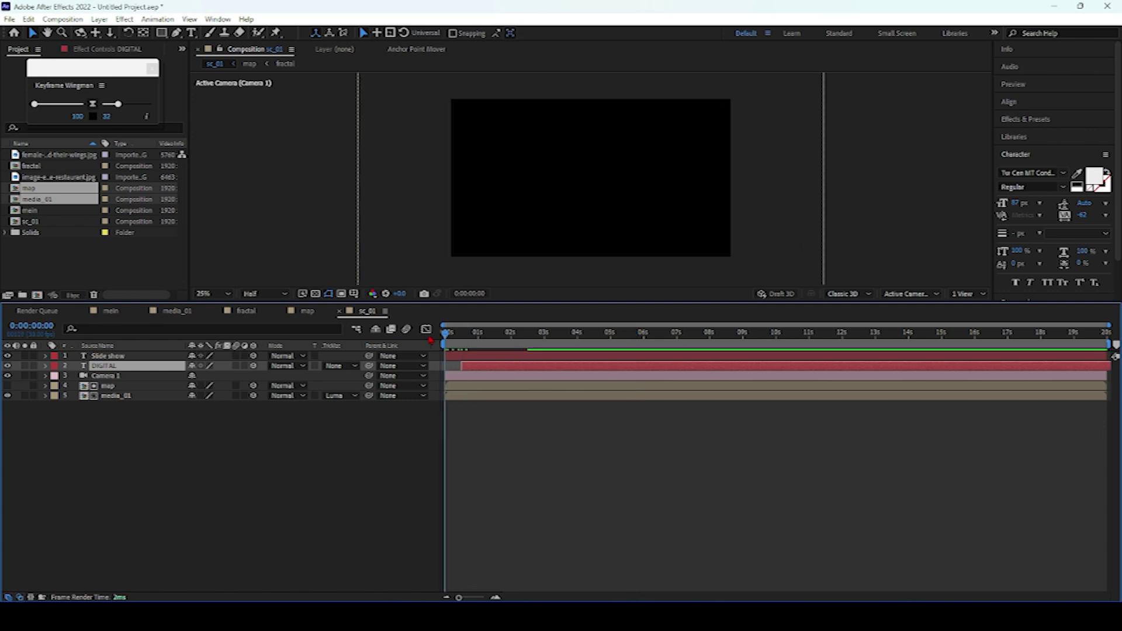
key("space")
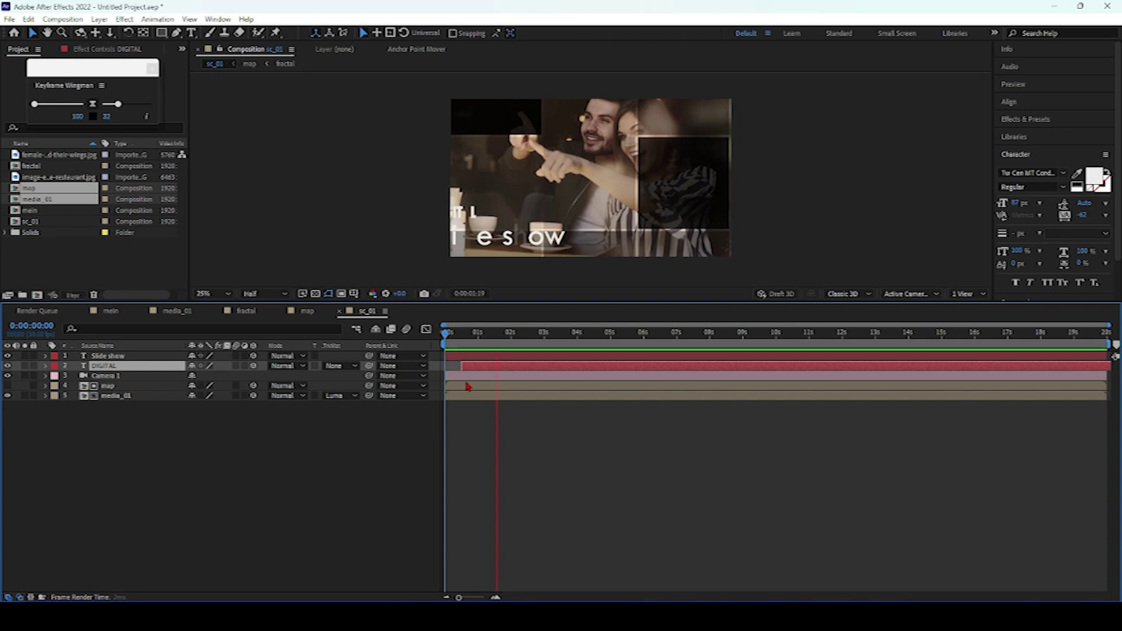
key("space")
Delay the DIGITAL layer further so it starts at about 0:00:01:00, and preview from the beginning.
left_click_drag(474, 368, 490, 368)
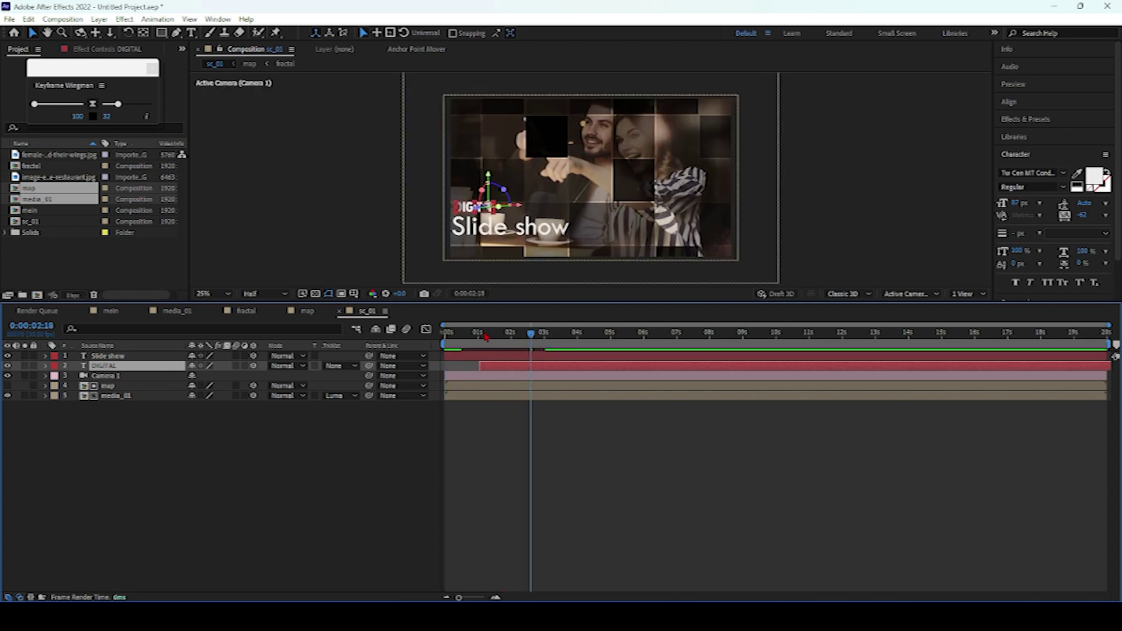
key("space")
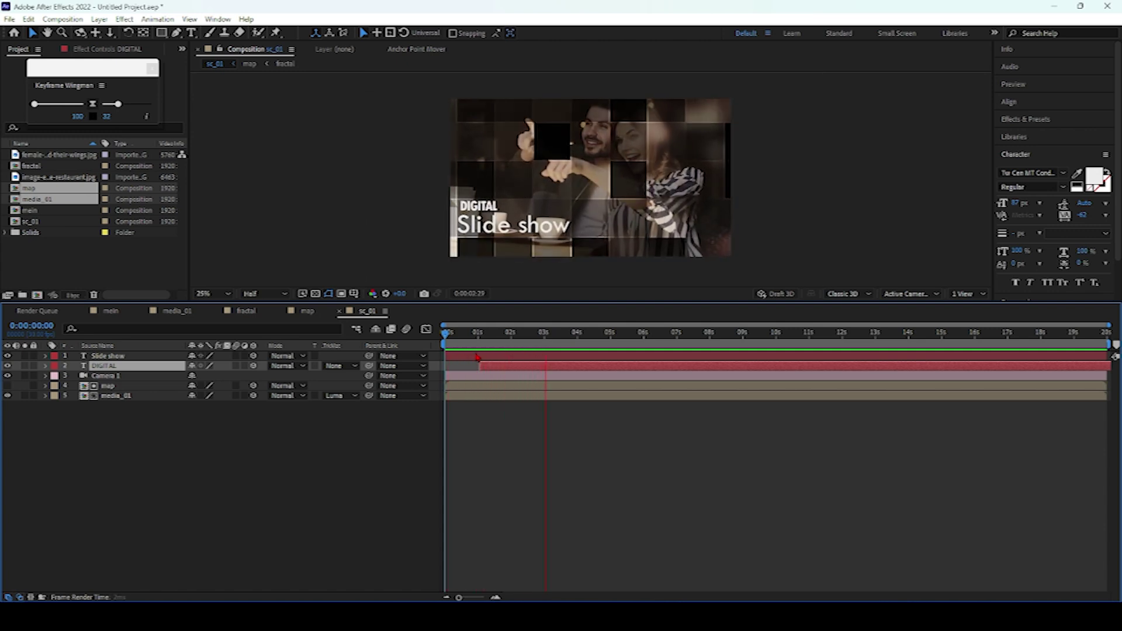
key("space")
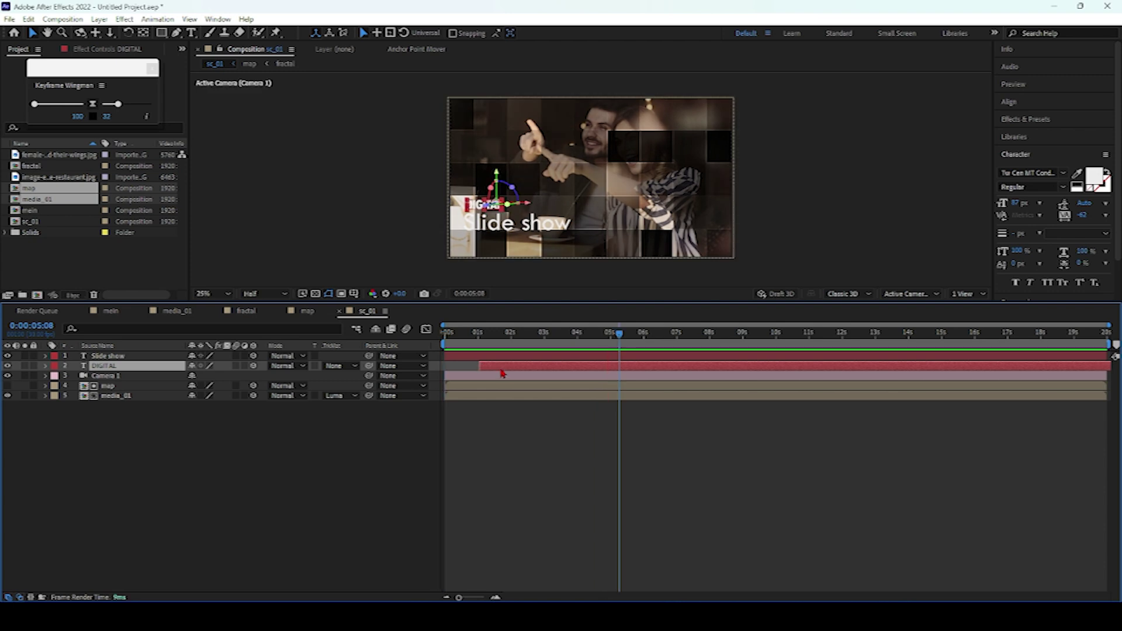
Shift both title layers so Slide show starts at about 1.2 s and DIGITAL at about 2.2 s, and preview.
left_click(499, 359, "shift")
left_click_drag(526, 333, 546, 362)
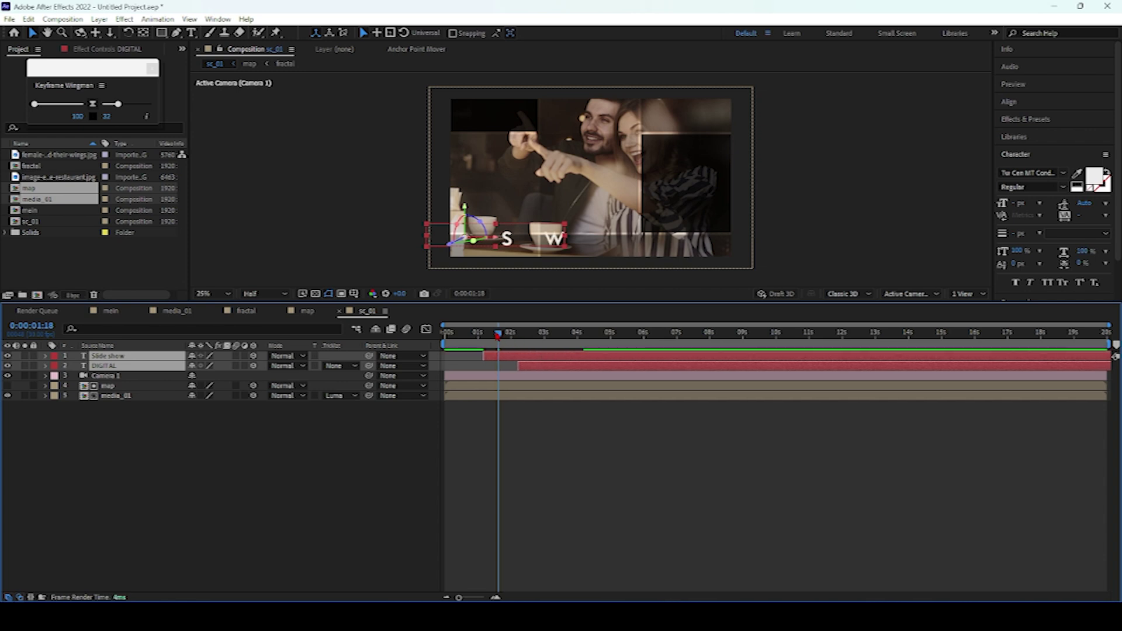
key("Home")
key("space")
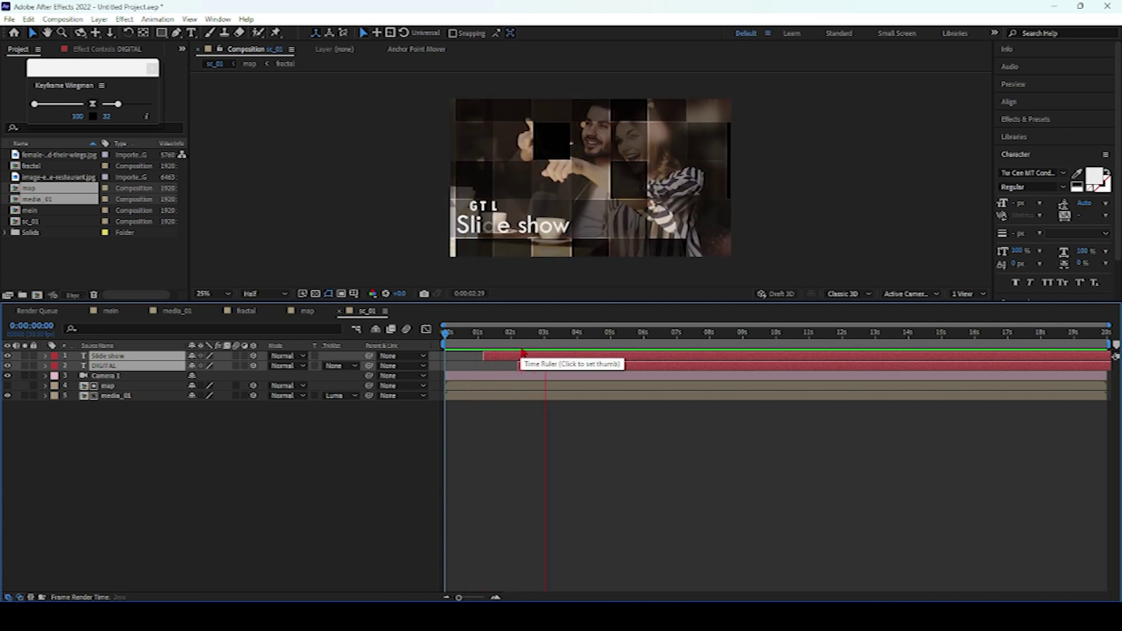
Stop the preview, add a new text layer reading "Digital", and move it to the upper-right part of the photo.
key("space")
left_click(189, 485)
key("ctrl+t")
left_click(648, 171)
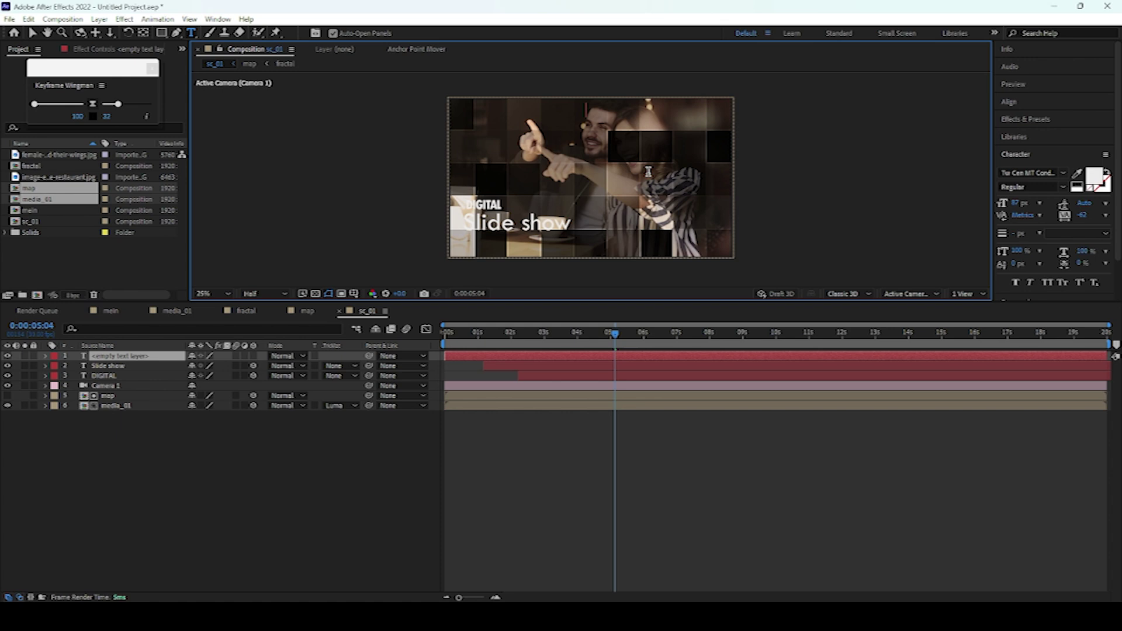
type("Digital")
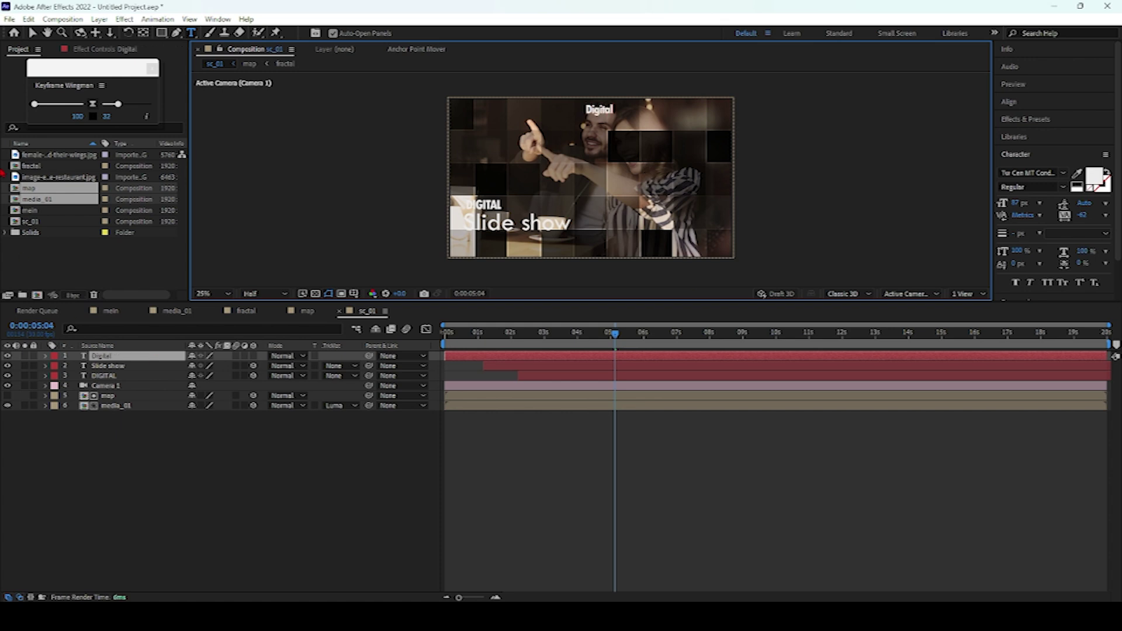
left_click(32, 32)
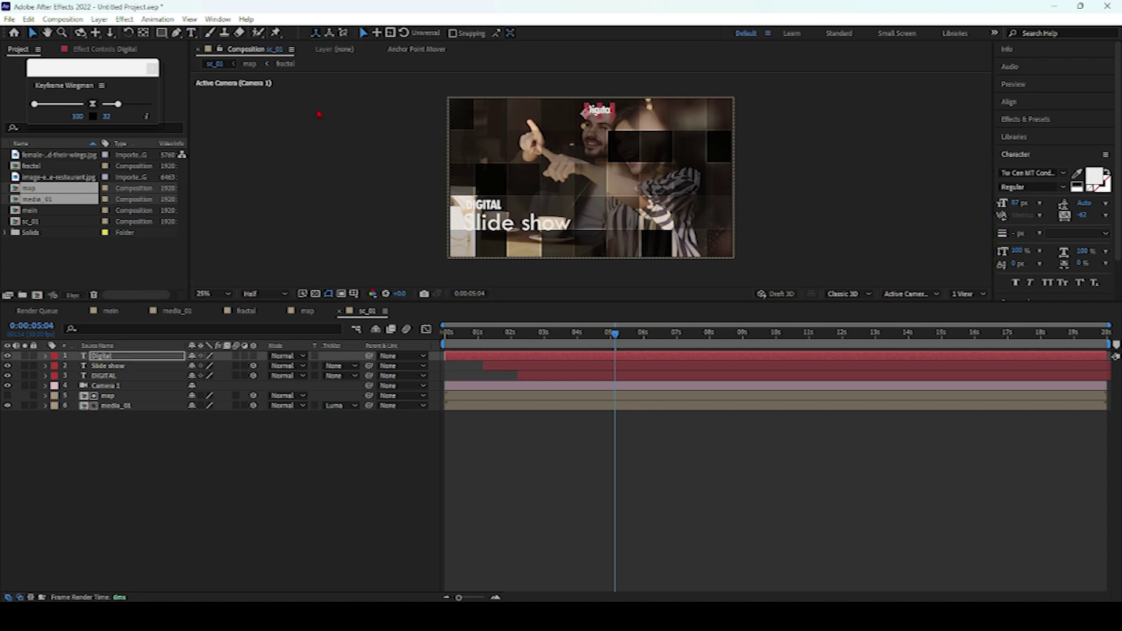
left_click(601, 113)
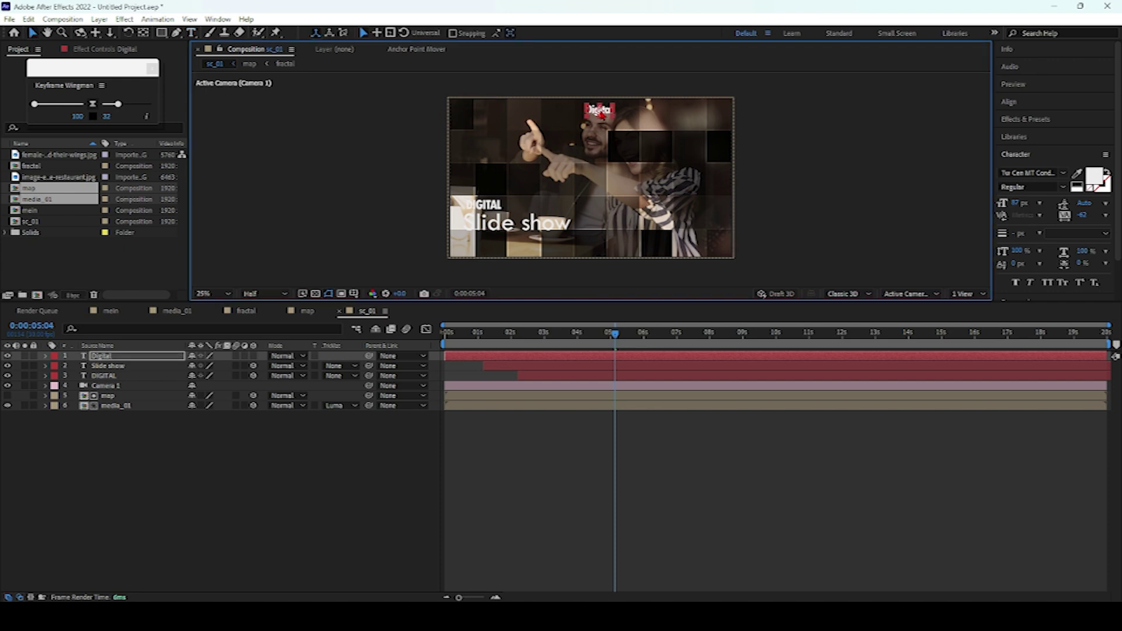
left_click_drag(601, 113, 624, 111)
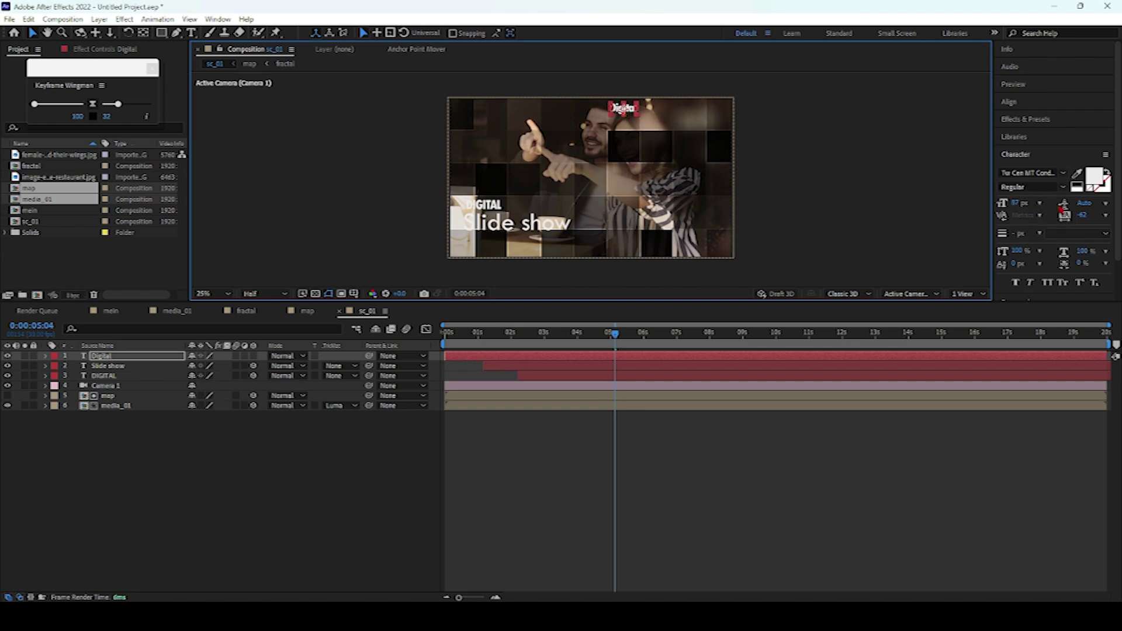
Set the small Digital label's font to Verdana and its size to 67 px, and fine-tune its position near the photo's upper edge.
left_click(1061, 178)
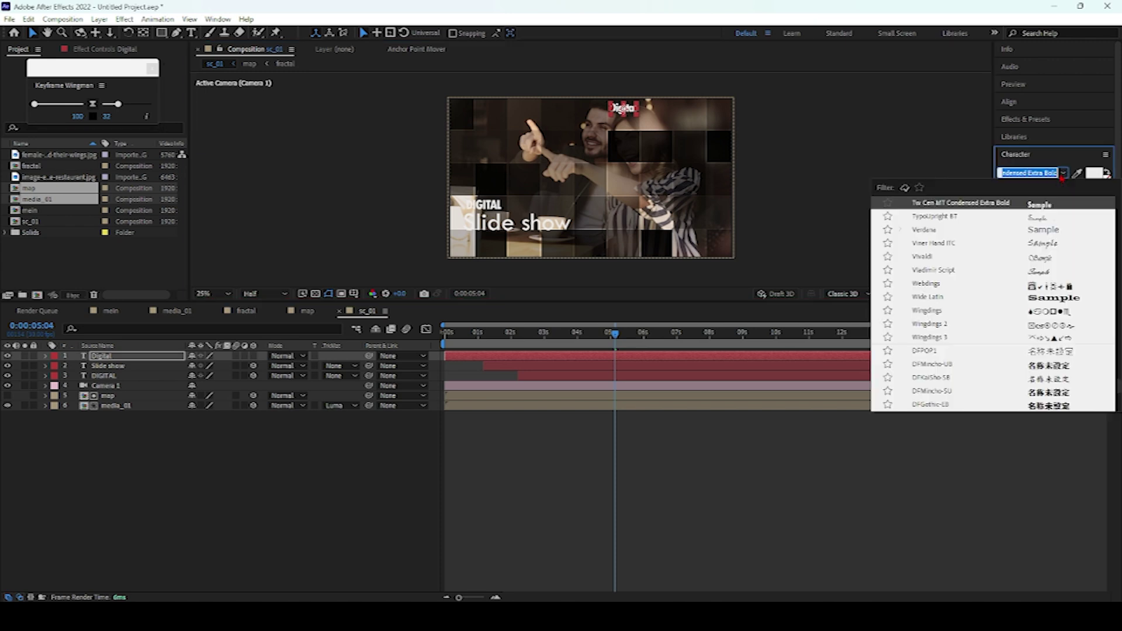
left_click(1037, 234)
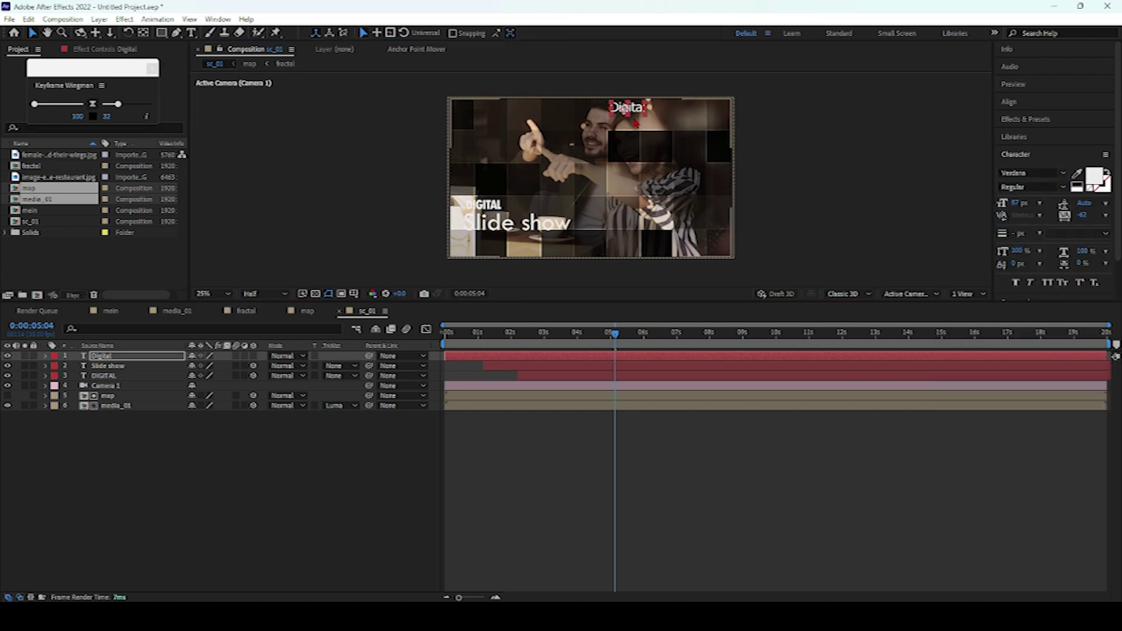
left_click_drag(628, 109, 622, 111)
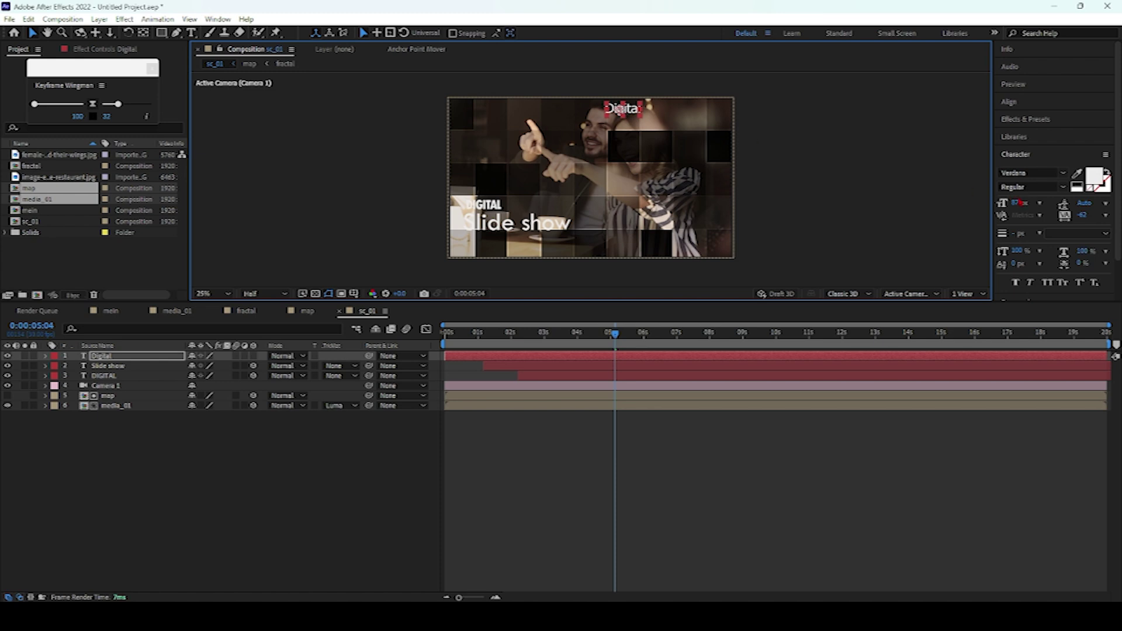
left_click_drag(1020, 203, 1001, 203)
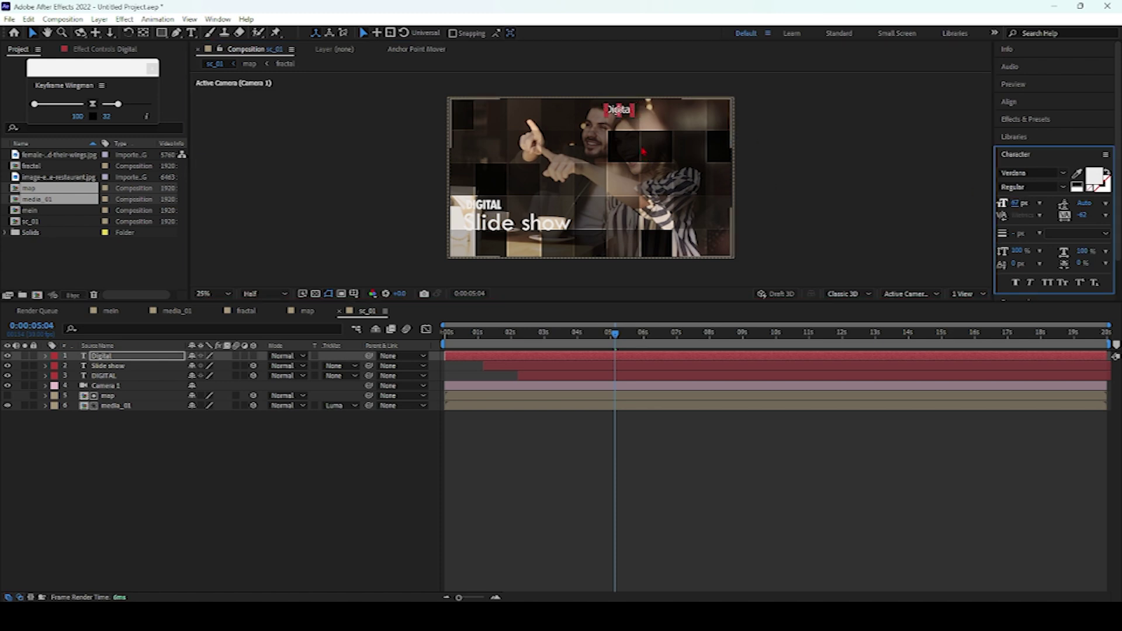
left_click_drag(620, 112, 624, 110)
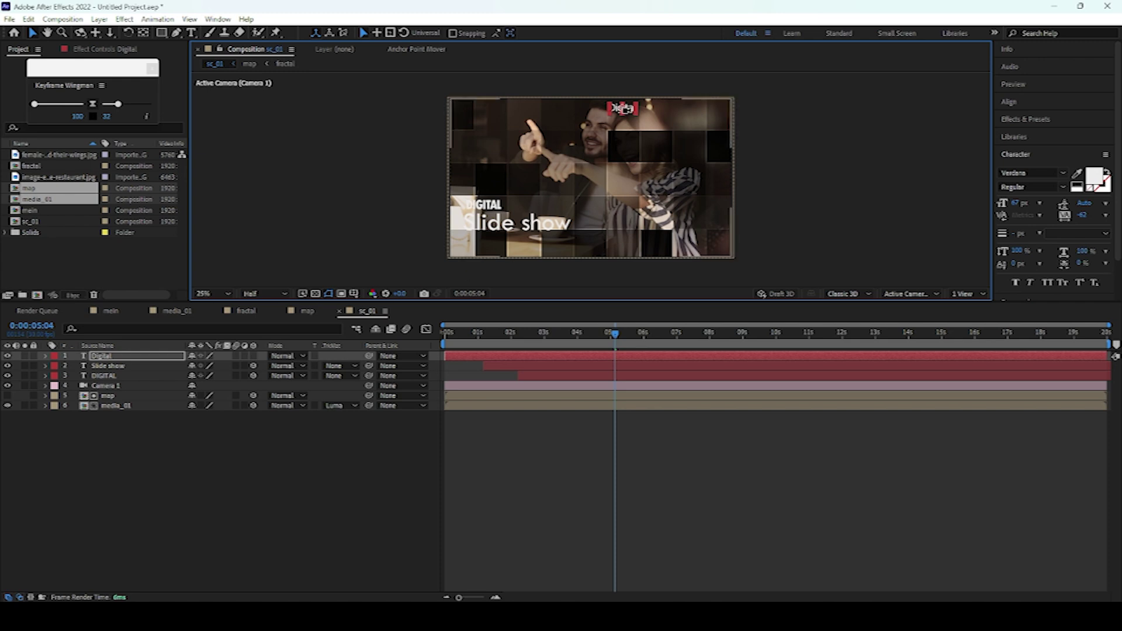
left_click_drag(624, 110, 621, 108)
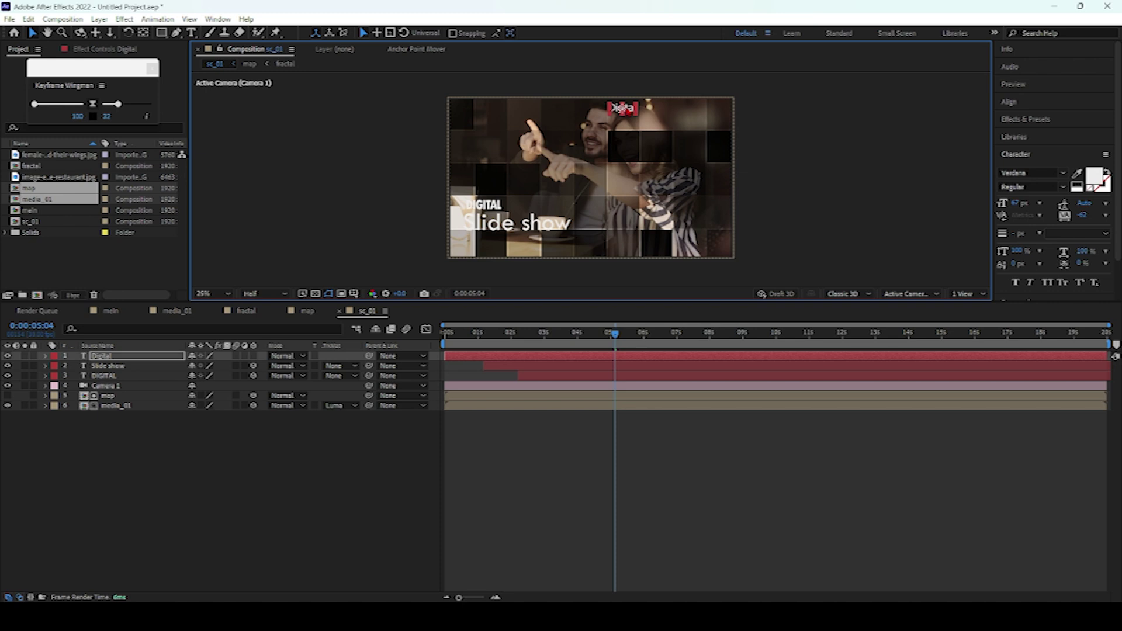
Duplicate the small Digital label, place the copy to its right, and change its text to "Creative".
key("ctrl+d")
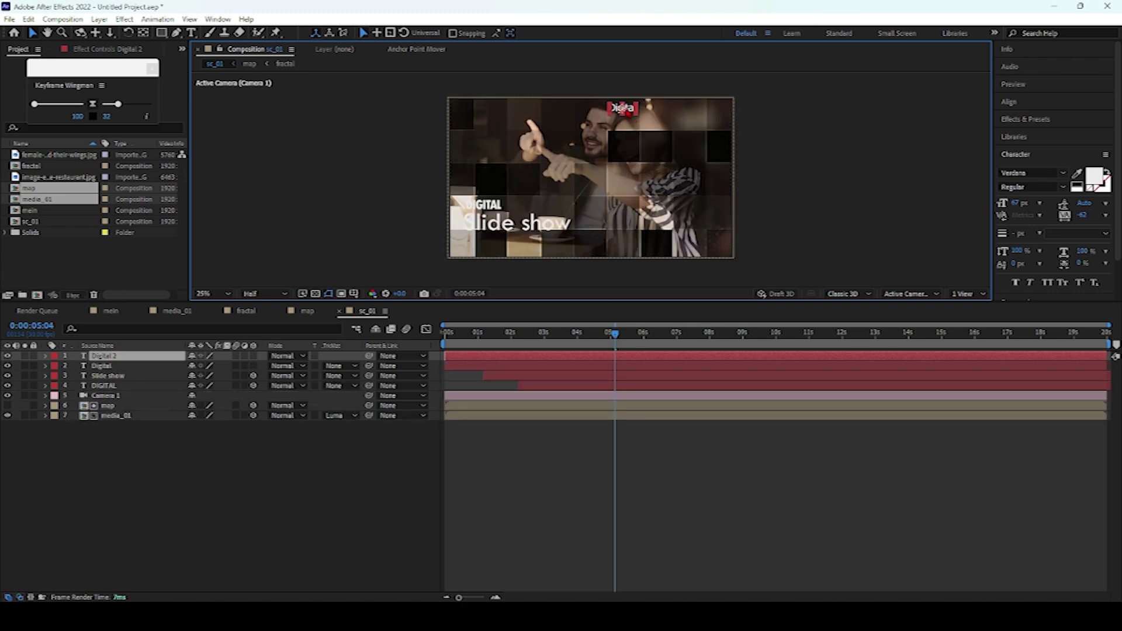
left_click_drag(623, 109, 670, 109)
double_click(670, 108)
key("BackSpace")
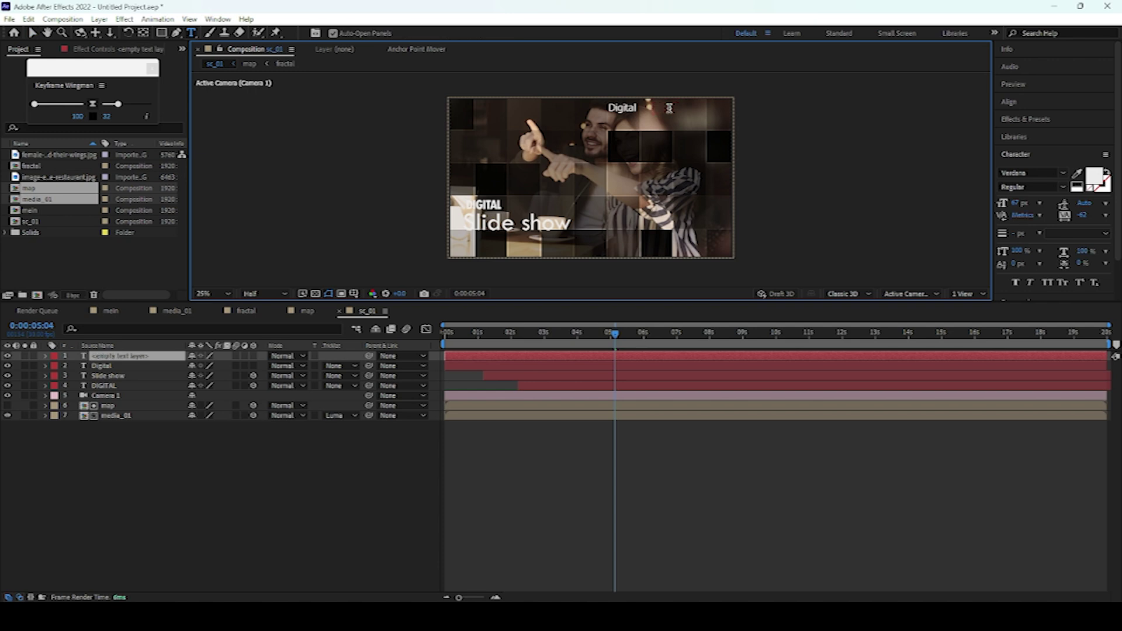
type("Creative")
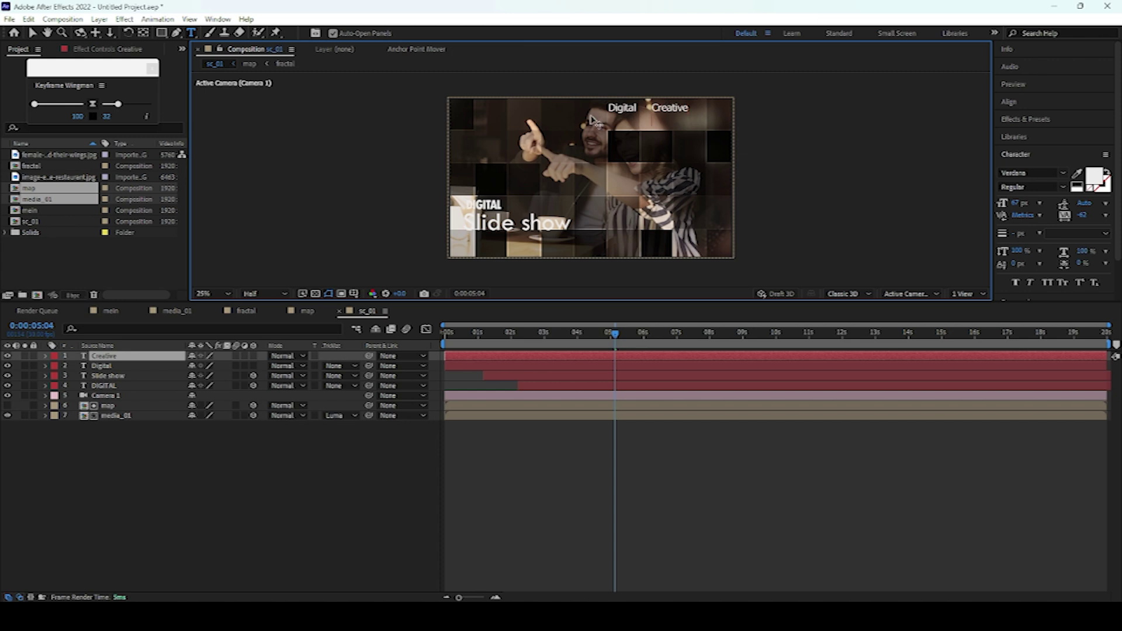
left_click(32, 33)
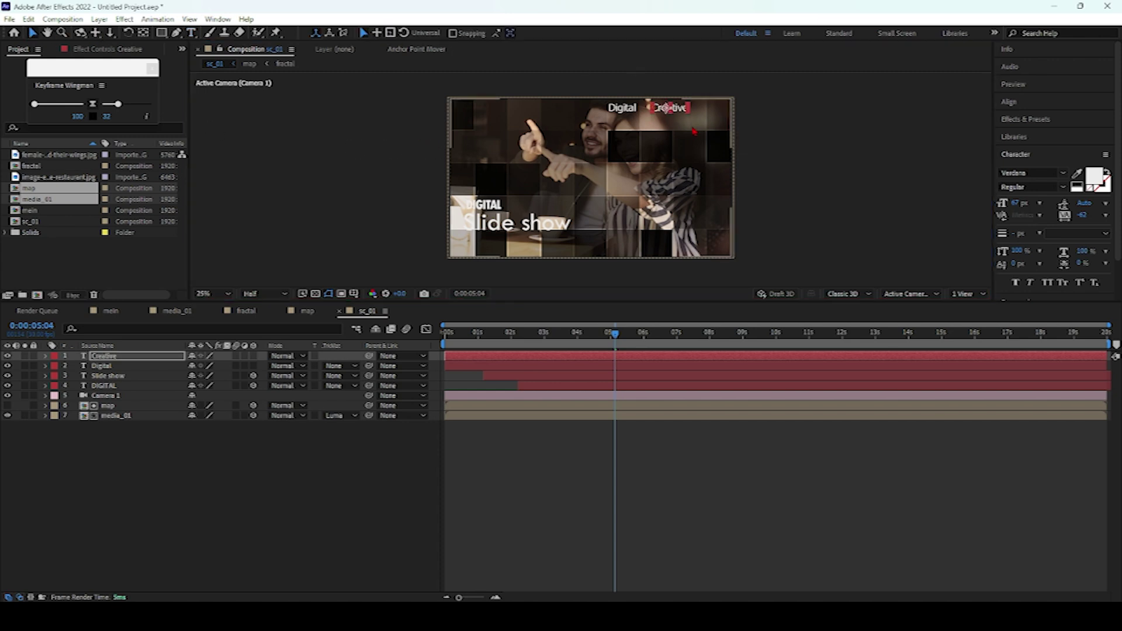
key("ctrl+d")
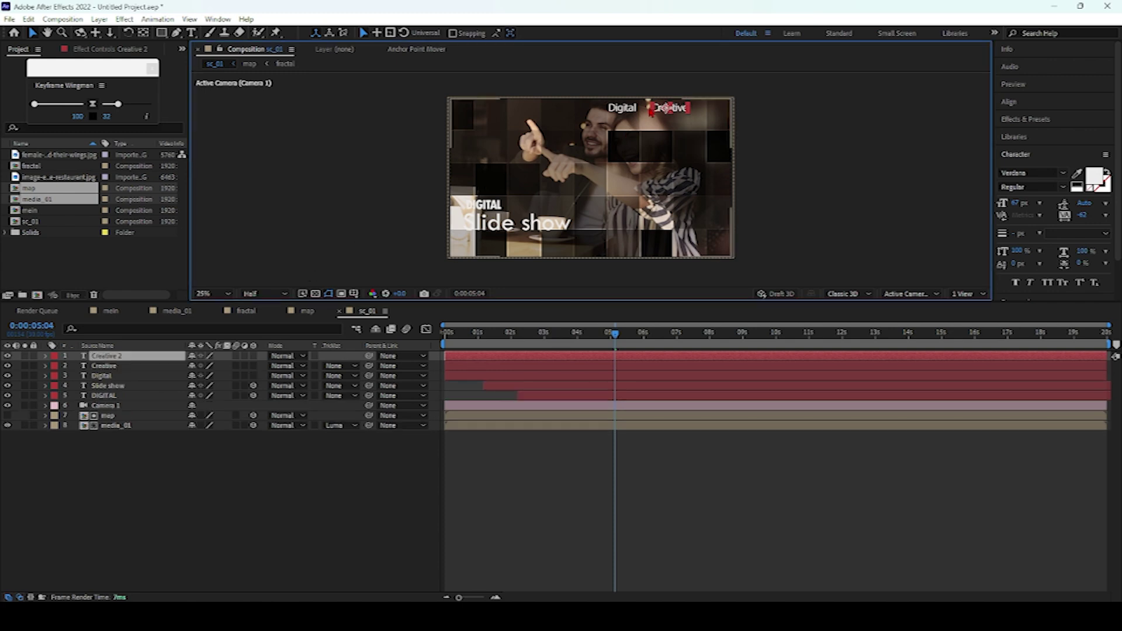
key("ctrl+shift+a")
left_click(677, 111)
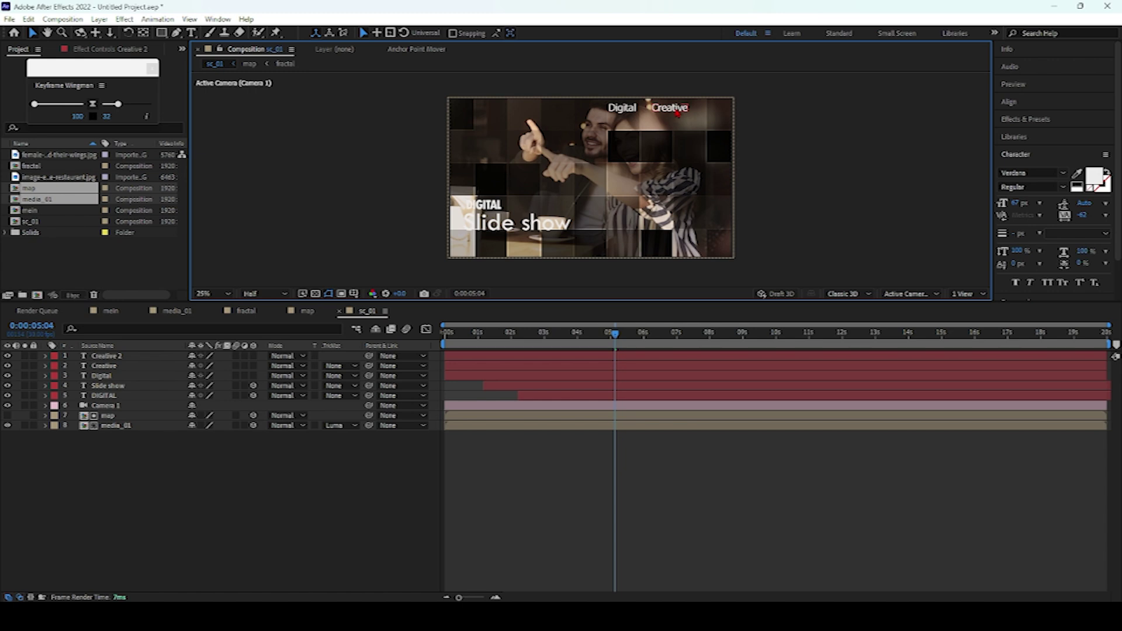
key("Delete")
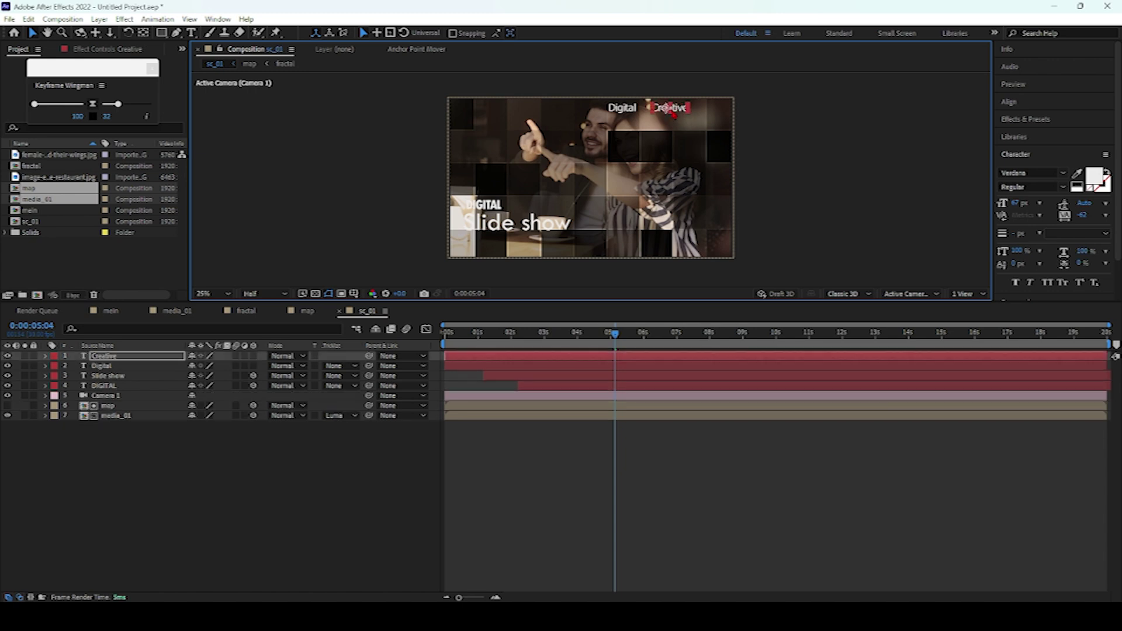
Duplicate the Creative label and place the copy to its right at the end of the row.
key("ctrl+d")
key("Return")
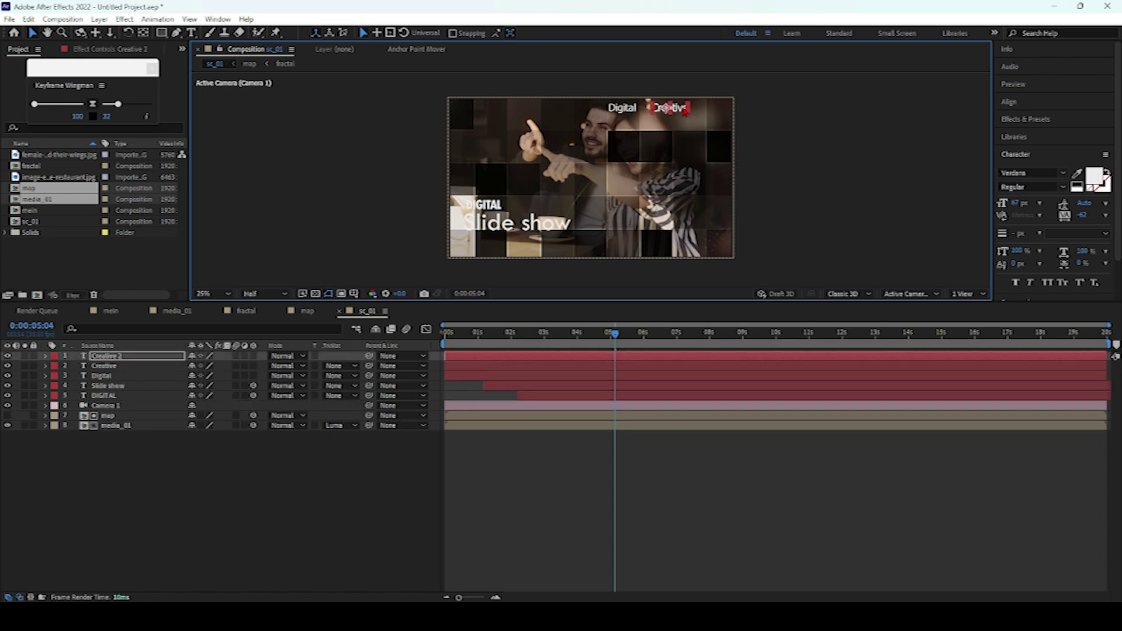
key("Return")
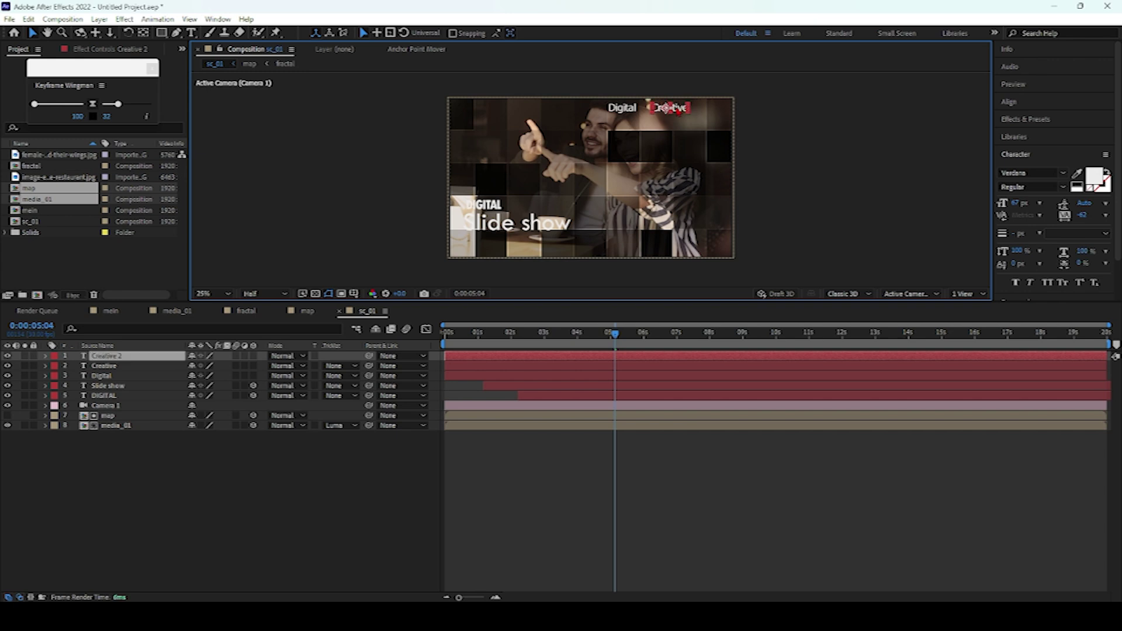
left_click_drag(672, 109, 718, 110)
key("Return")
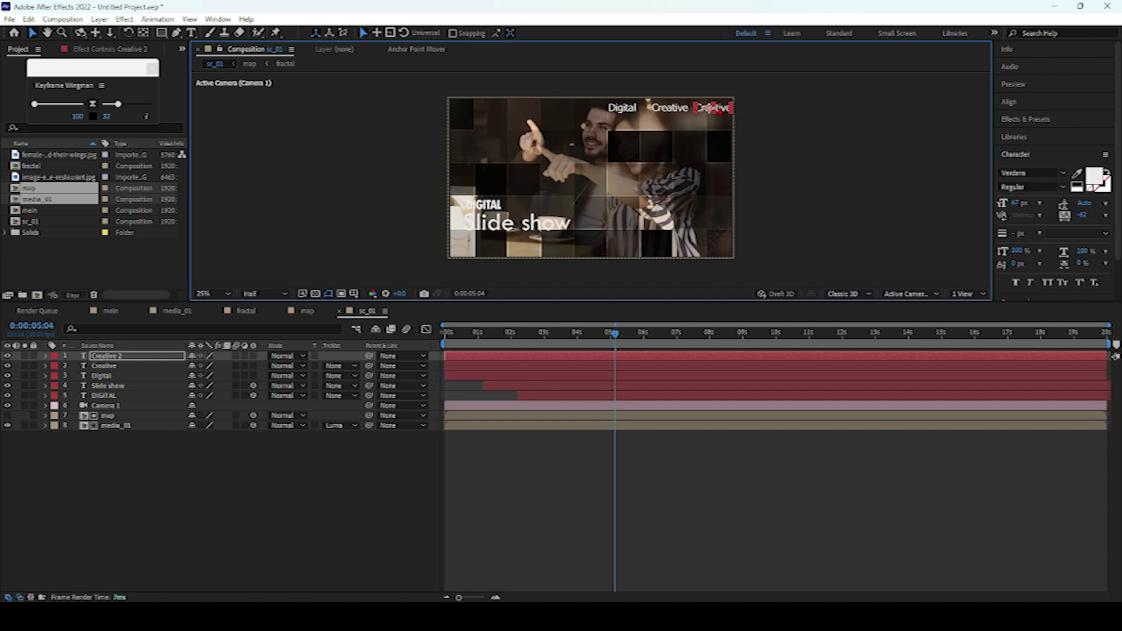
Shift the small Digital and the original Creative labels left to spread out the row.
left_click_drag(620, 108, 593, 107)
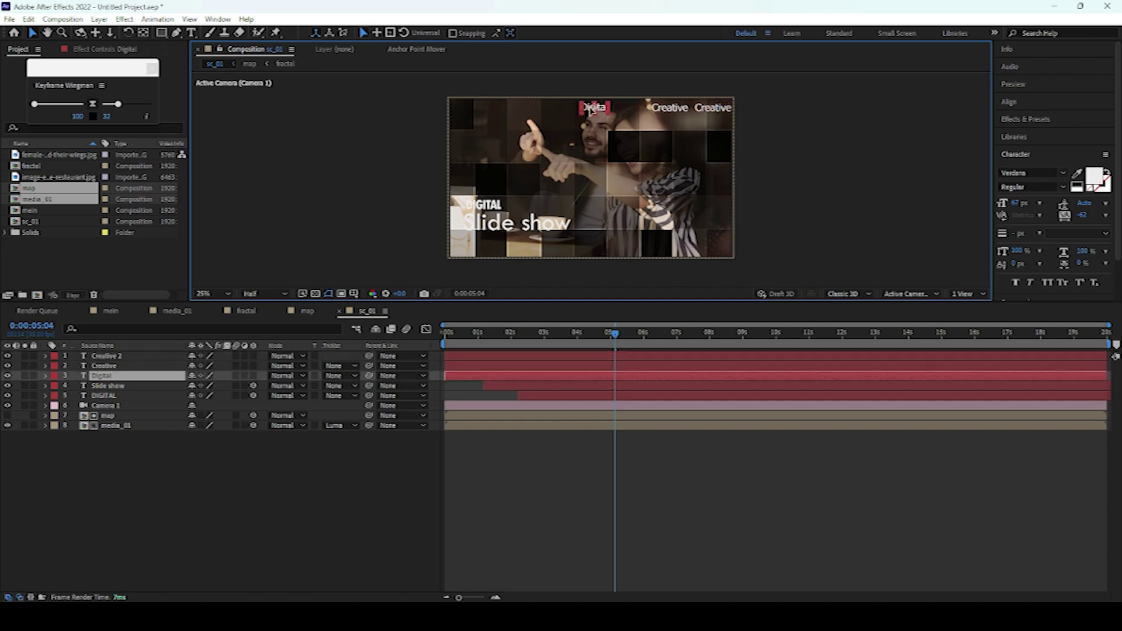
key("Return")
left_click(666, 108)
key("Return")
left_click_drag(666, 109, 666, 110)
Change the rightmost label's text to "Slideshow", and move it and the Creative label left to space the row evenly inside the frame.
double_click(713, 108)
key("BackSpace")
type("Slideshow")
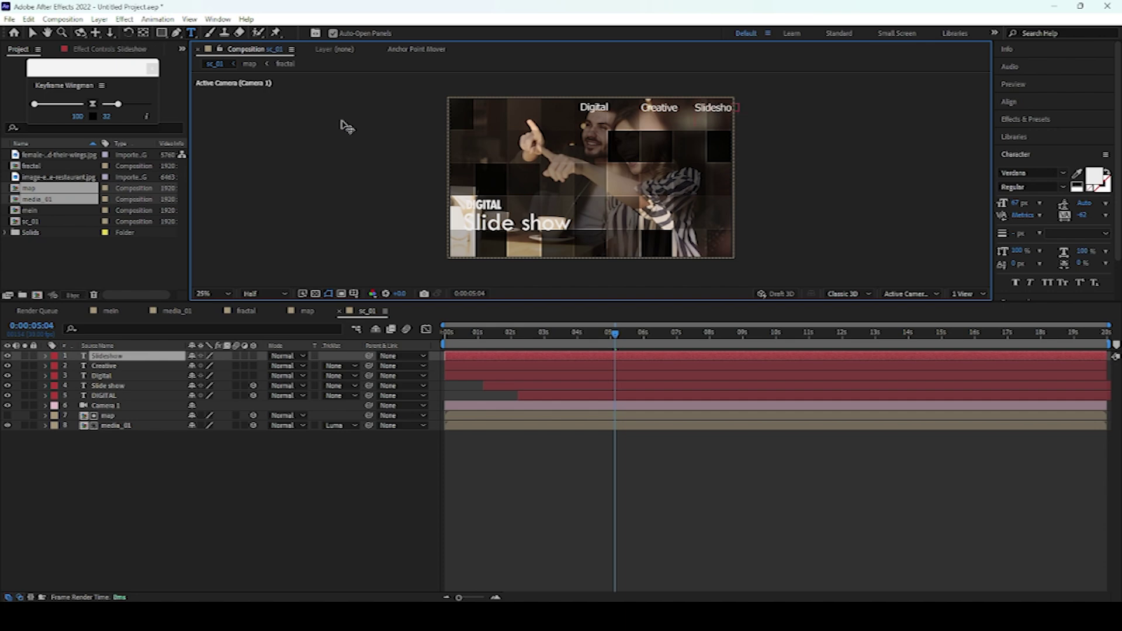
left_click(32, 32)
left_click_drag(712, 108, 705, 113)
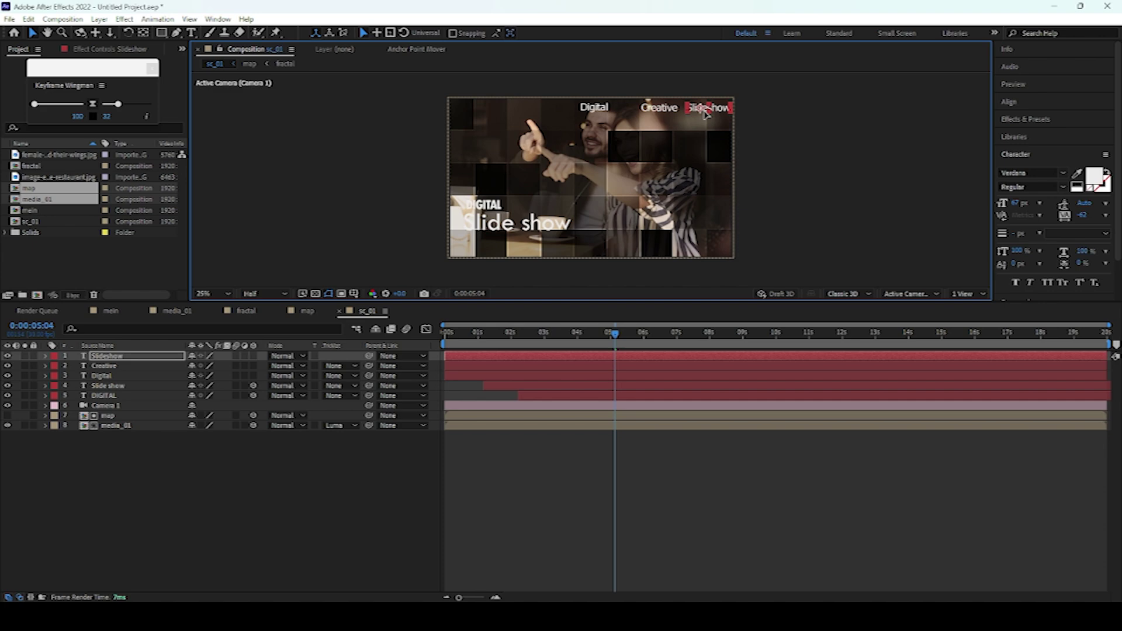
left_click(659, 110)
left_click_drag(659, 109, 659, 111)
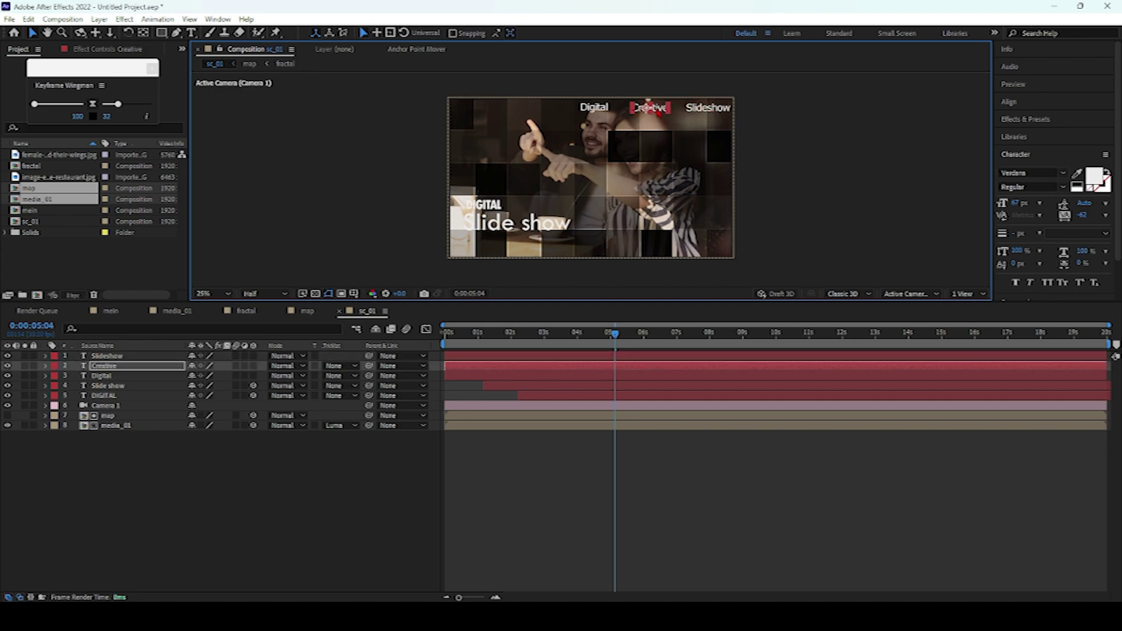
Make the Slideshow, Creative and small Digital labels 3D layers, then preview from the start and scrub through the opening two seconds.
mouse_move(615, 334)
left_mouse_down()
mouse_move(588, 336)
mouse_move(610, 334)
left_mouse_up()
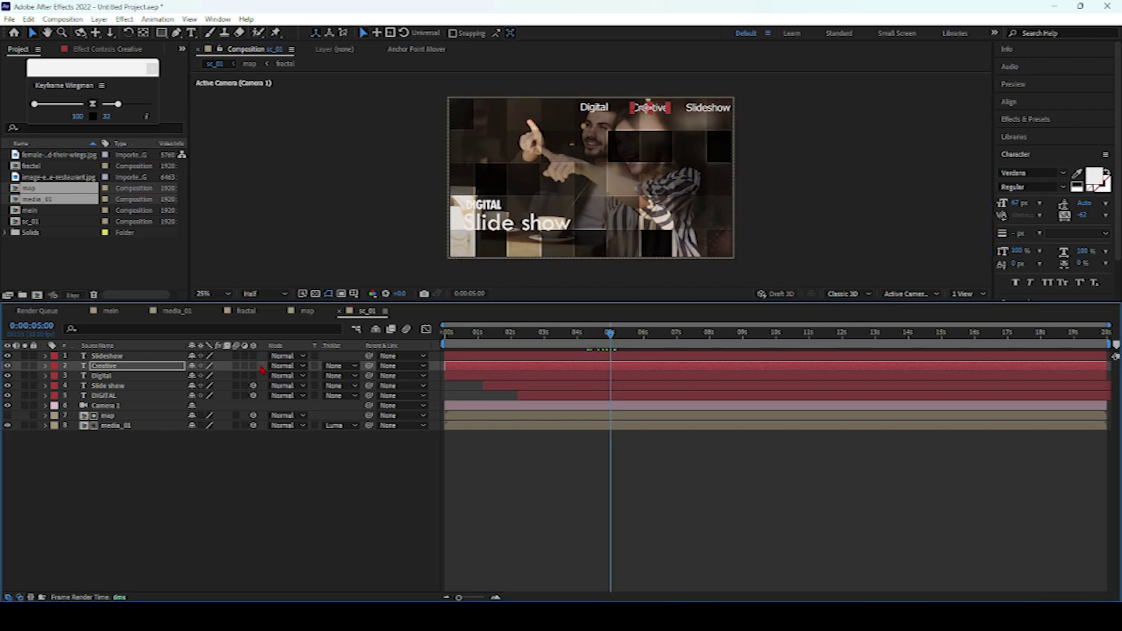
left_click_drag(252, 358, 253, 376)
key("Home")
key("space")
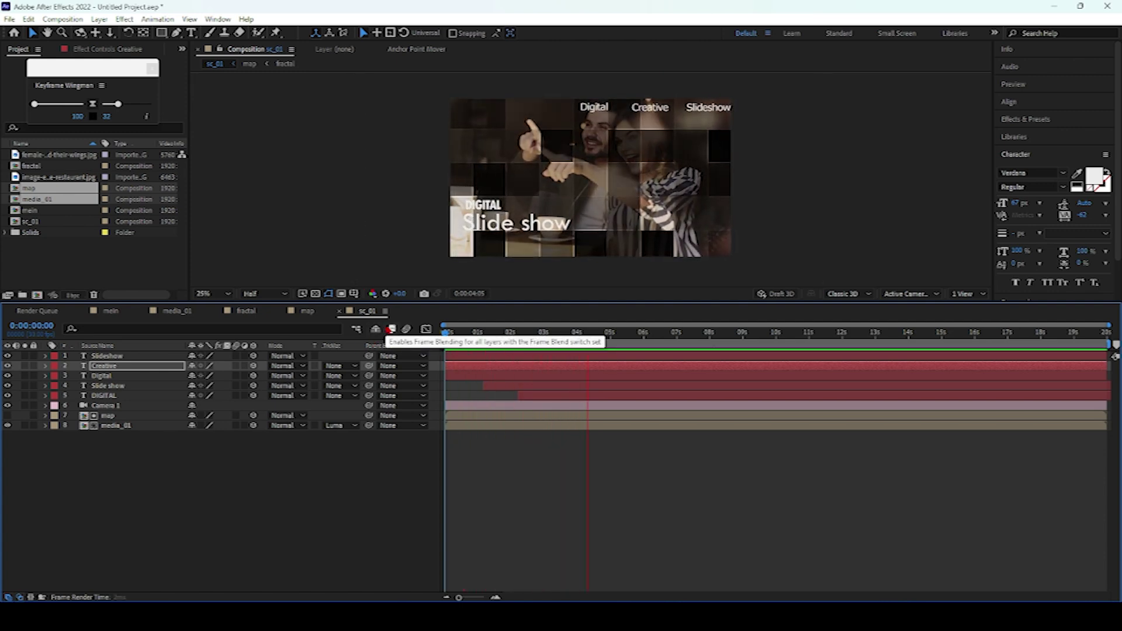
key("space")
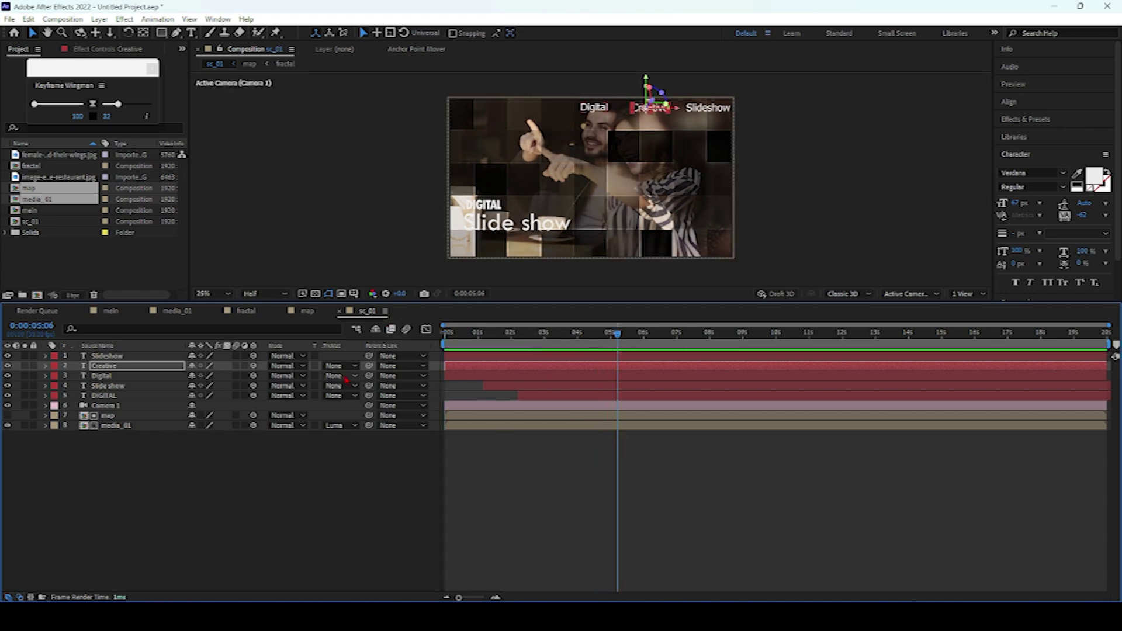
left_click(483, 332)
left_click_drag(488, 349, 404, 365)
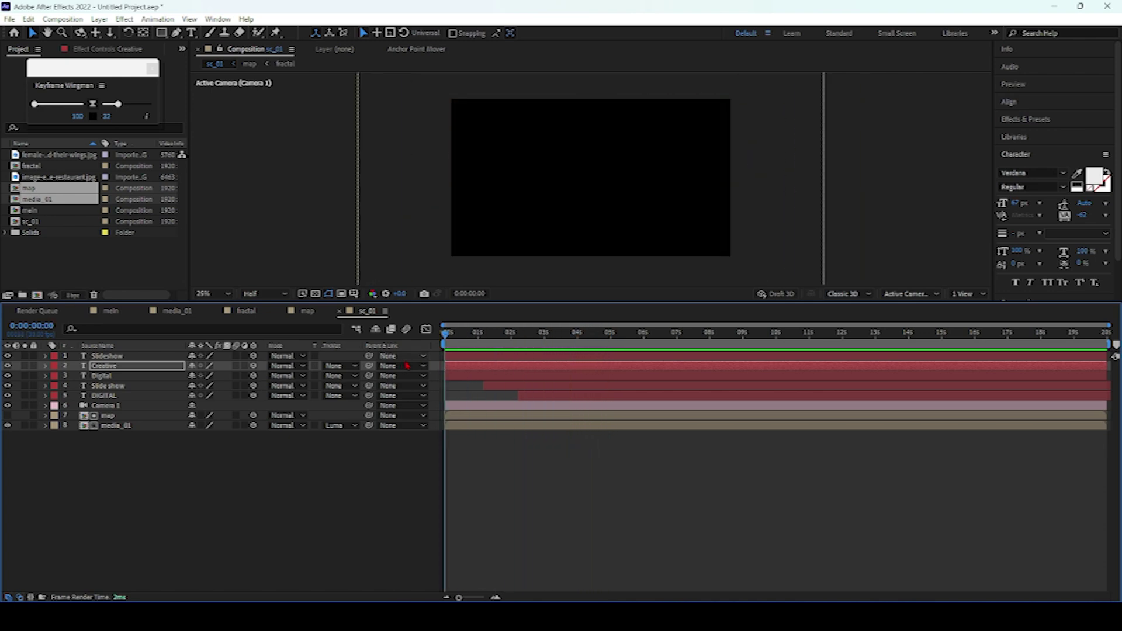
left_click_drag(471, 348, 501, 349)
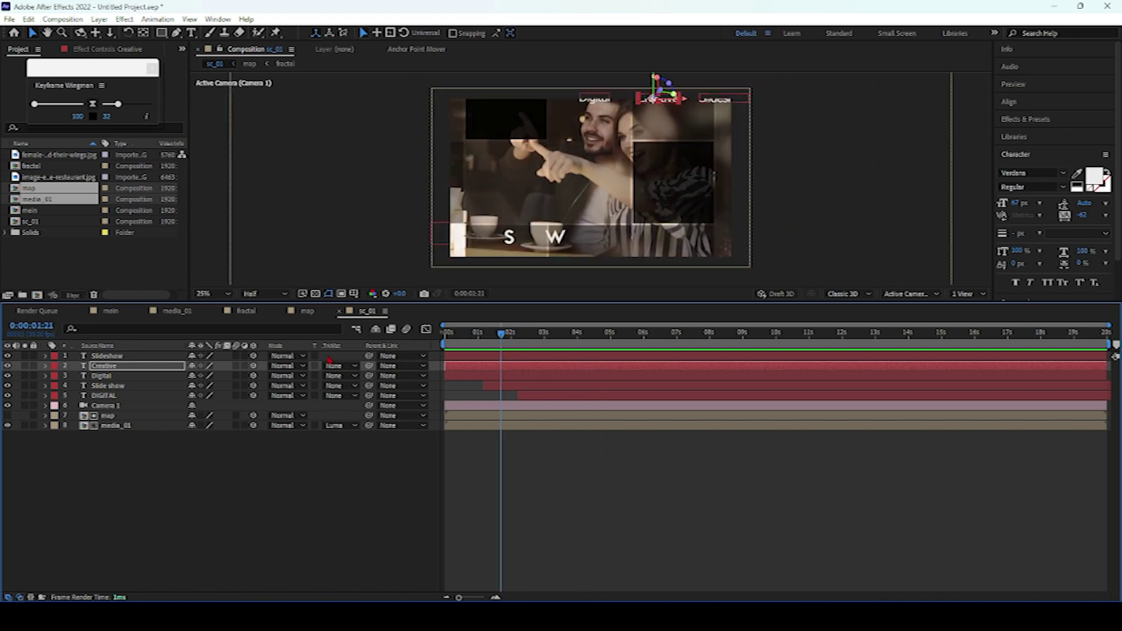
Draw a paragraph text box over the right half of the photo and fill it with lines of random placeholder text.
left_click(151, 358)
left_click(191, 32)
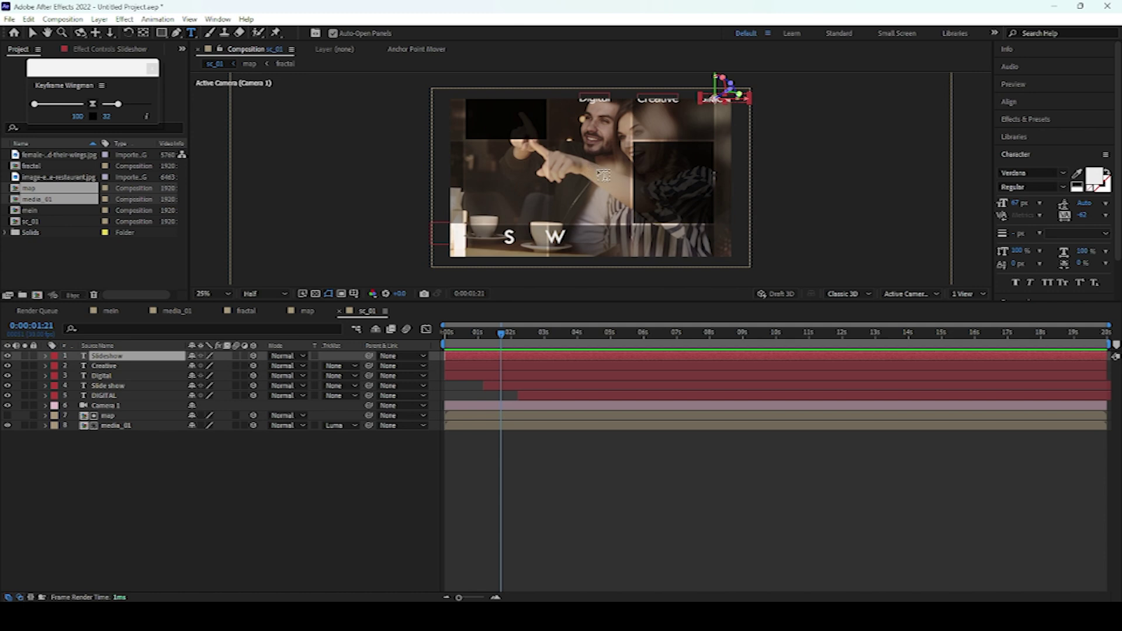
left_click_drag(584, 145, 714, 196)
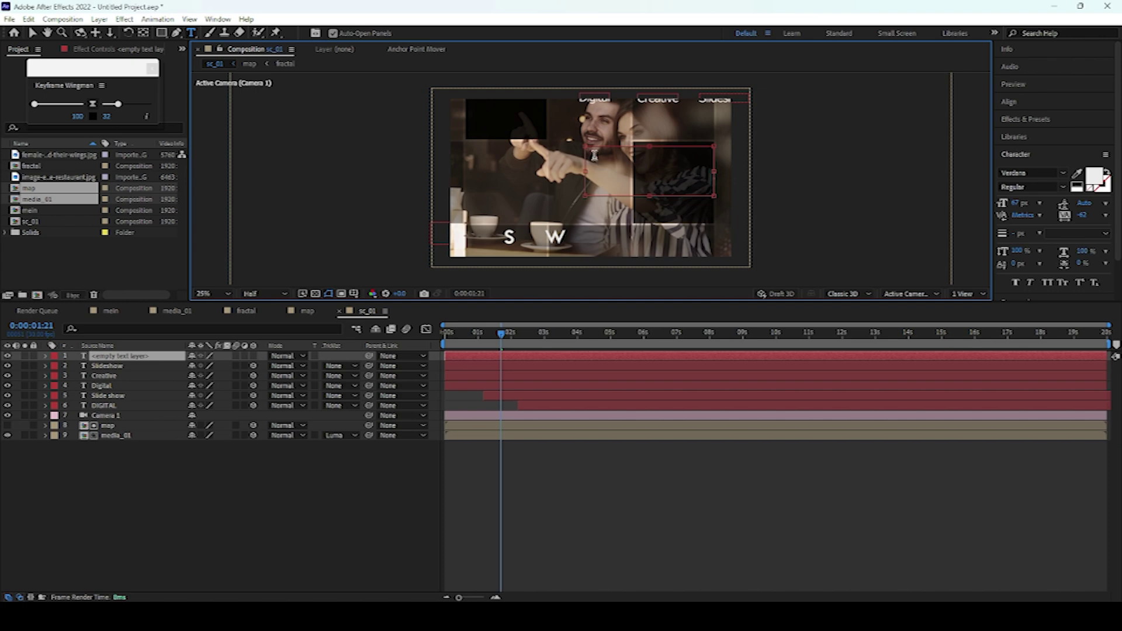
type("asdfadfa adfwsrfadf adfa")
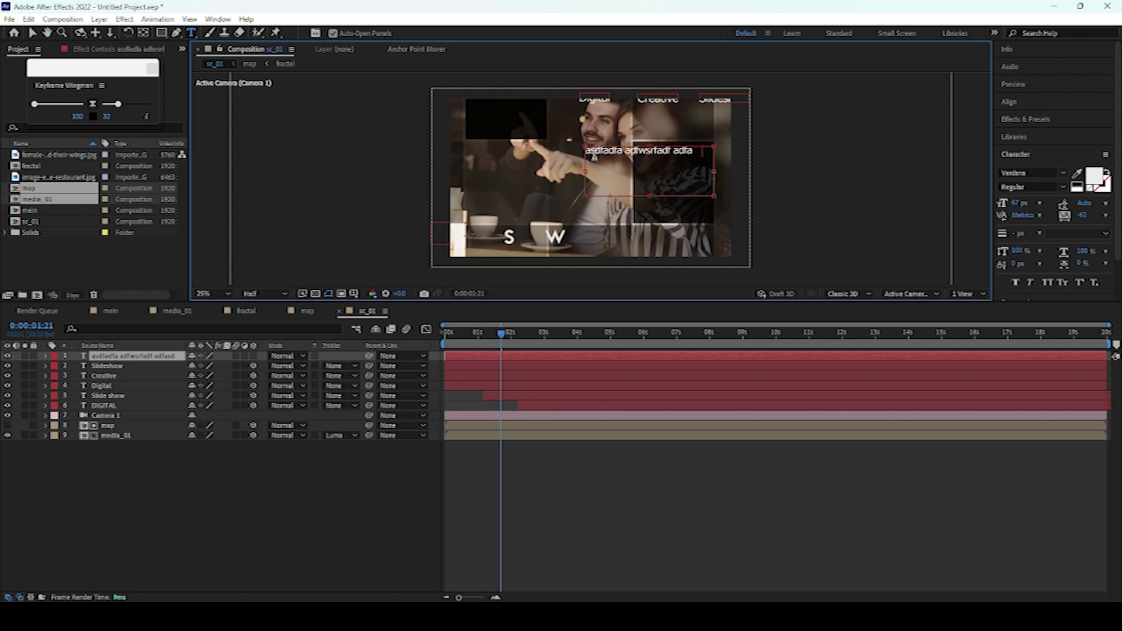
type("sdf adfasf asdfkjasefgaes adfj adkfjasdf")
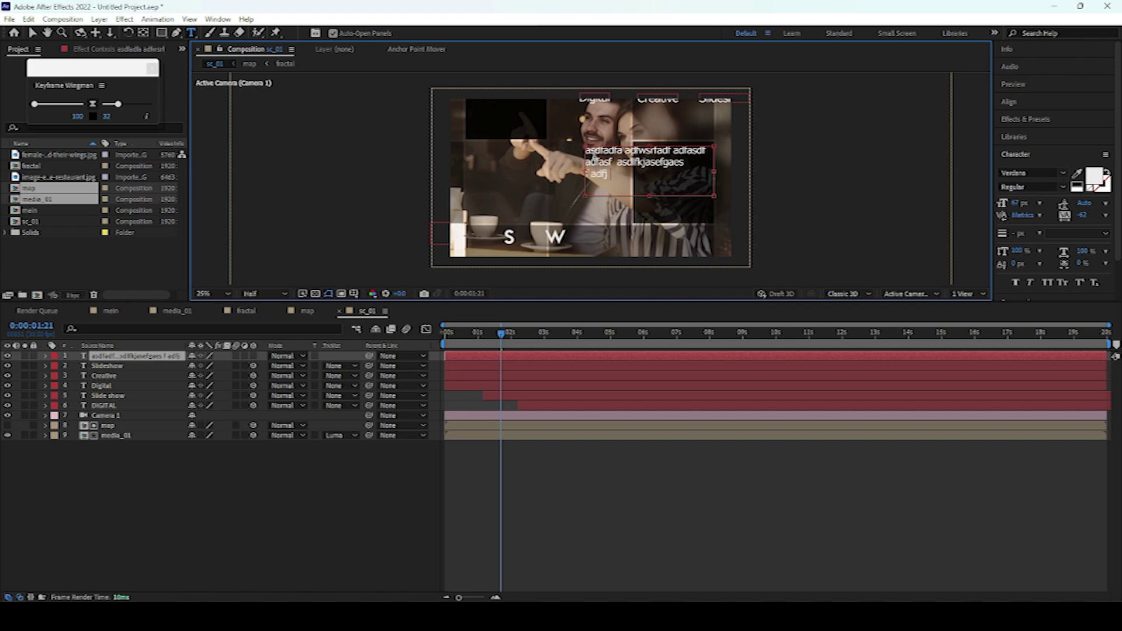
Add a last placeholder line to the paragraph and trim its end so it reads "asdfjaldkfjaeoijraldfjasldfhjw".
key("Return")
type("asdfjaldkfjaeoijraldfjasldfhjweoapf")
key("BackSpace")
key("BackSpace")
key("BackSpace")
key("BackSpace")
key("BackSpace")
key("BackSpace")
key("BackSpace")
key("BackSpace")
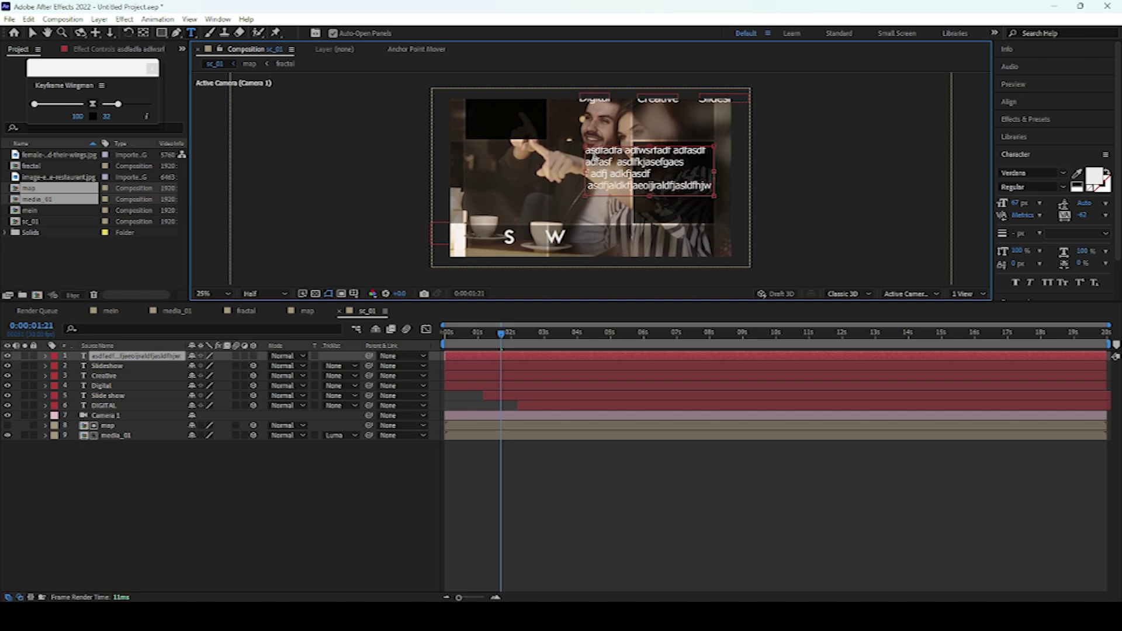
End the paragraph's last line as "asdfjaldkfjaeoijraldfjasldf." and set the paragraph's font size to 29 px.
type(".")
left_click(1020, 208)
double_click(599, 161)
left_click(599, 162)
left_click(599, 162)
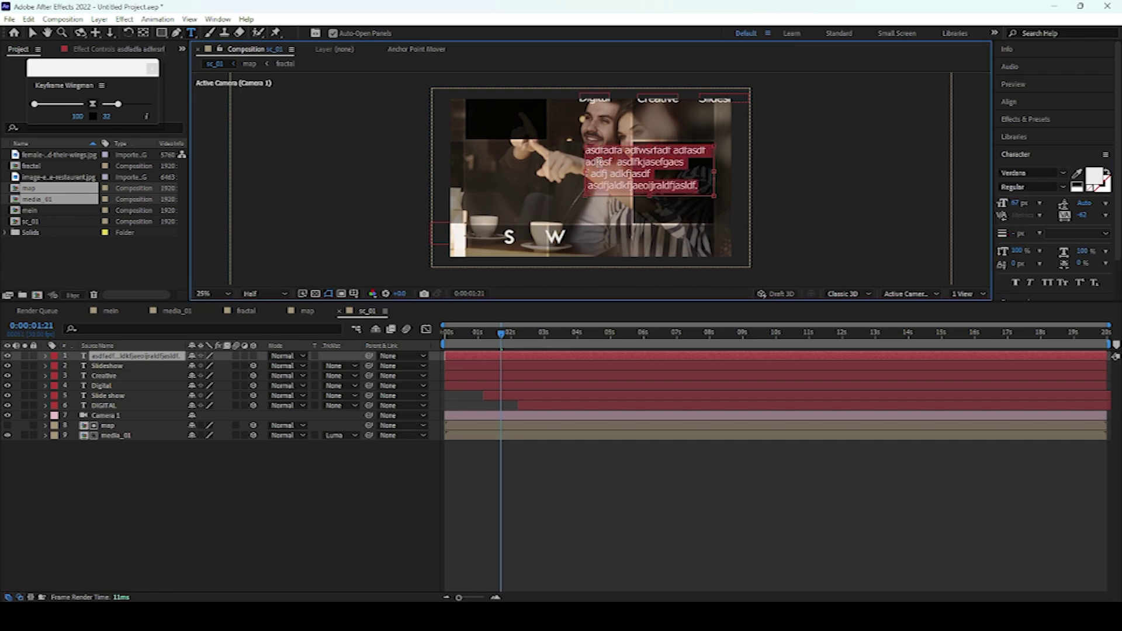
key("Escape")
key("v")
left_click(1020, 207)
left_click_drag(1020, 208, 992, 202)
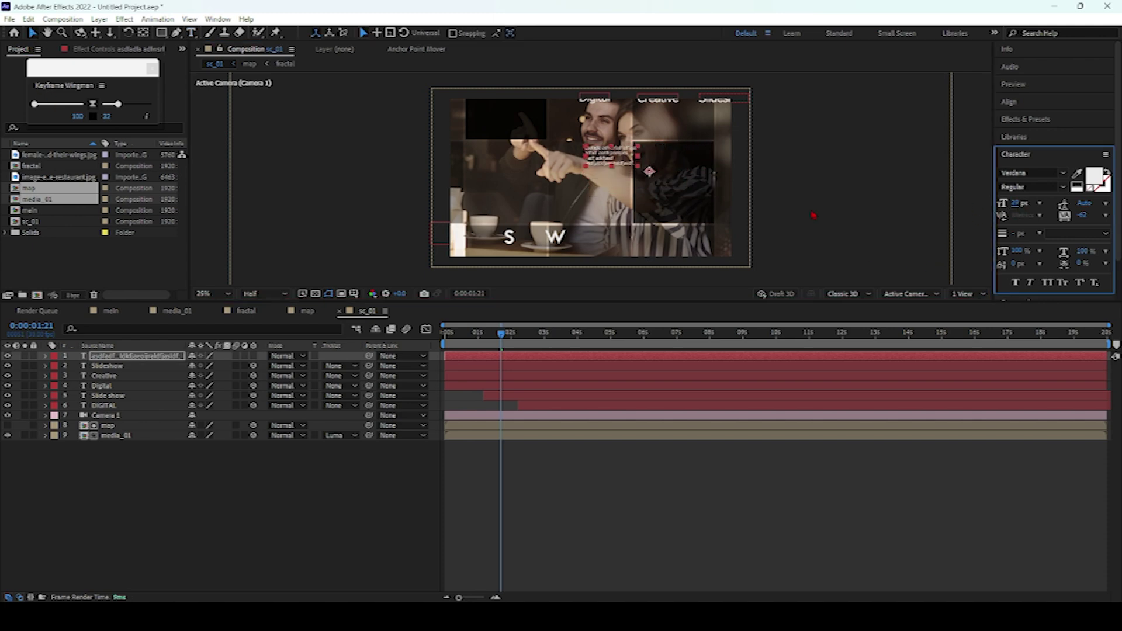
Place the paragraph inside the dark block over the woman's shoulder and centre its anchor point.
left_click(649, 171)
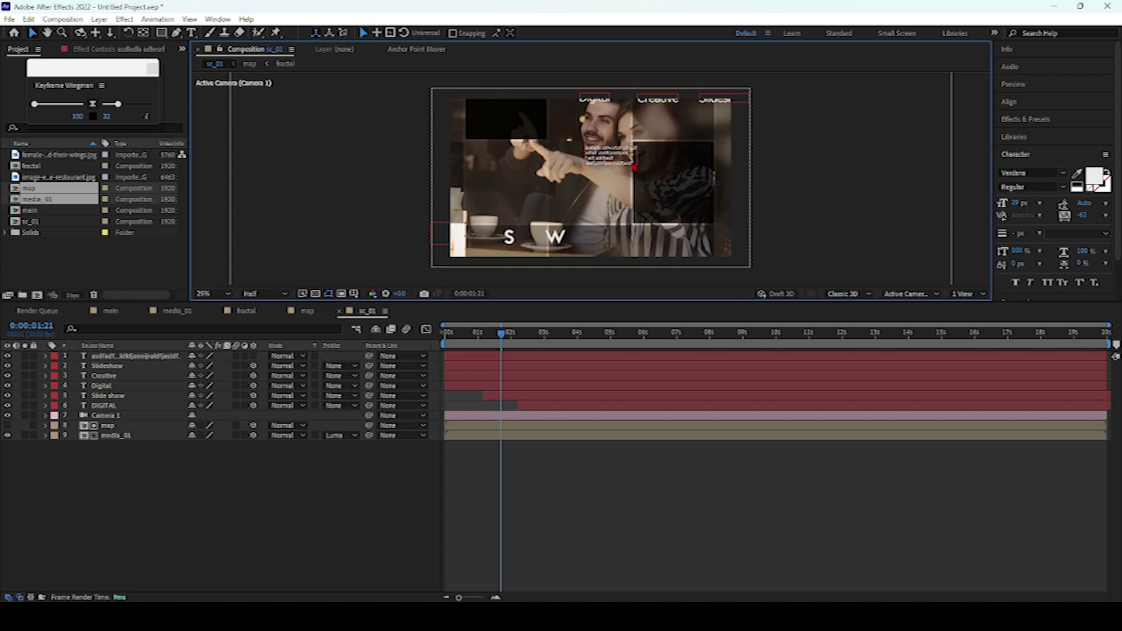
left_click_drag(624, 162, 677, 175)
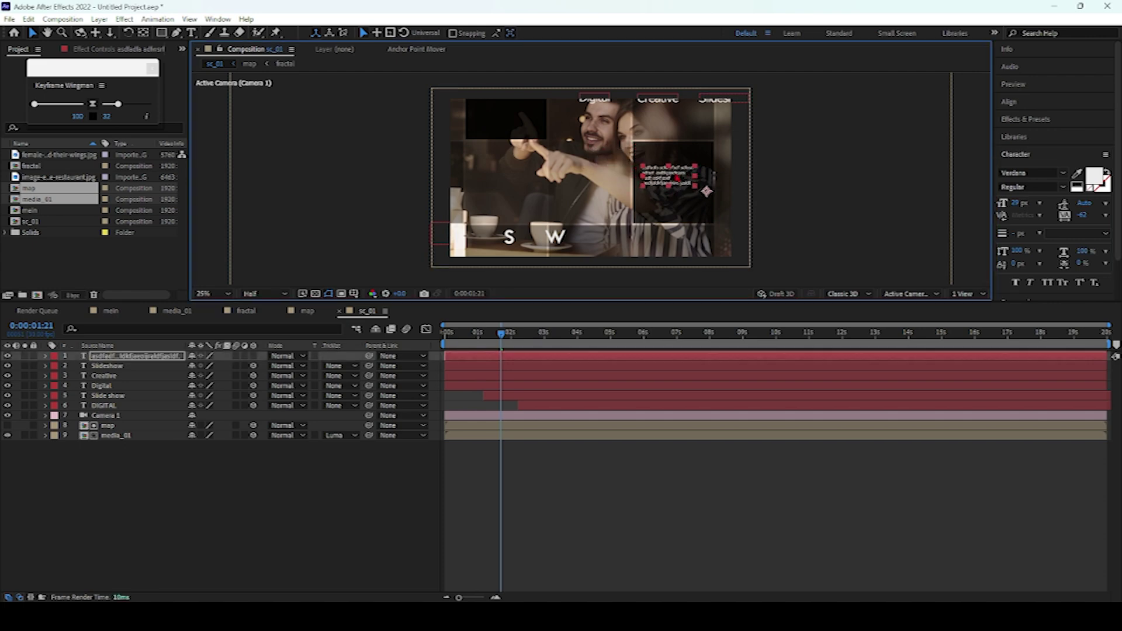
key("ctrl+alt+Home")
left_click_drag(678, 176, 680, 180)
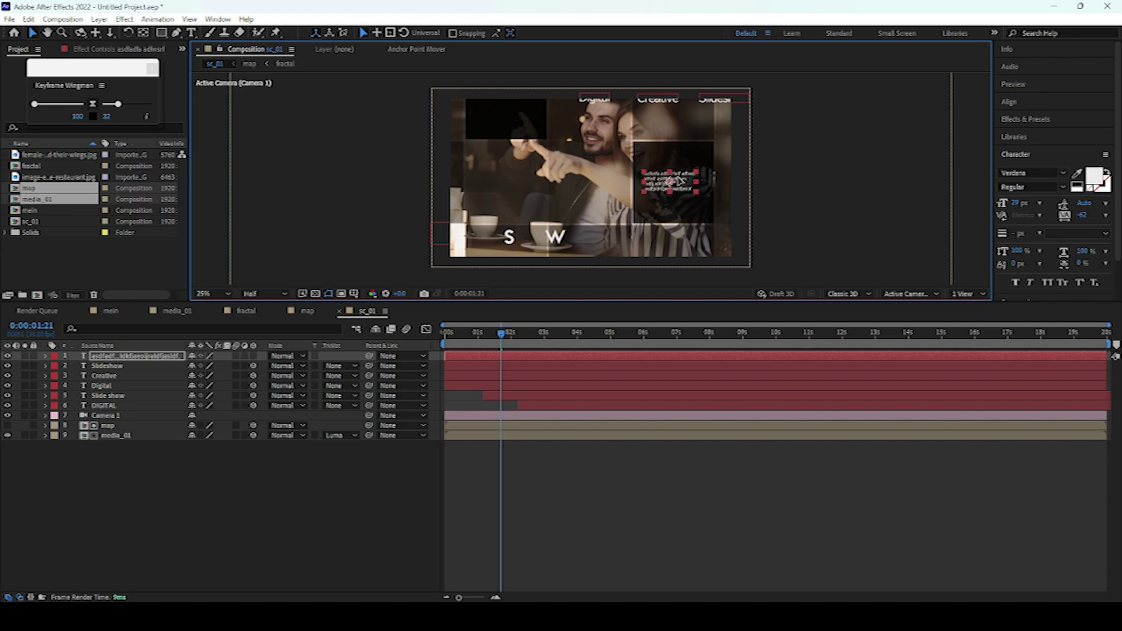
Copy Animator 1 from the DIGITAL layer to the paragraph layer at 0:00:01:21 and reveal its Offset keyframes.
left_click(103, 407)
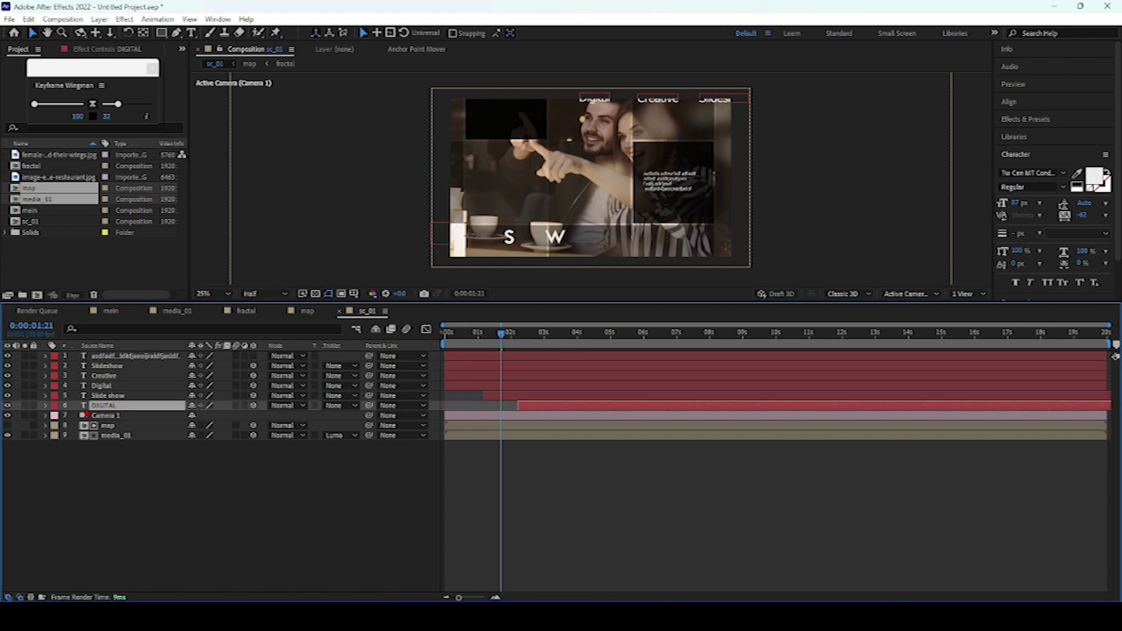
left_click(46, 406)
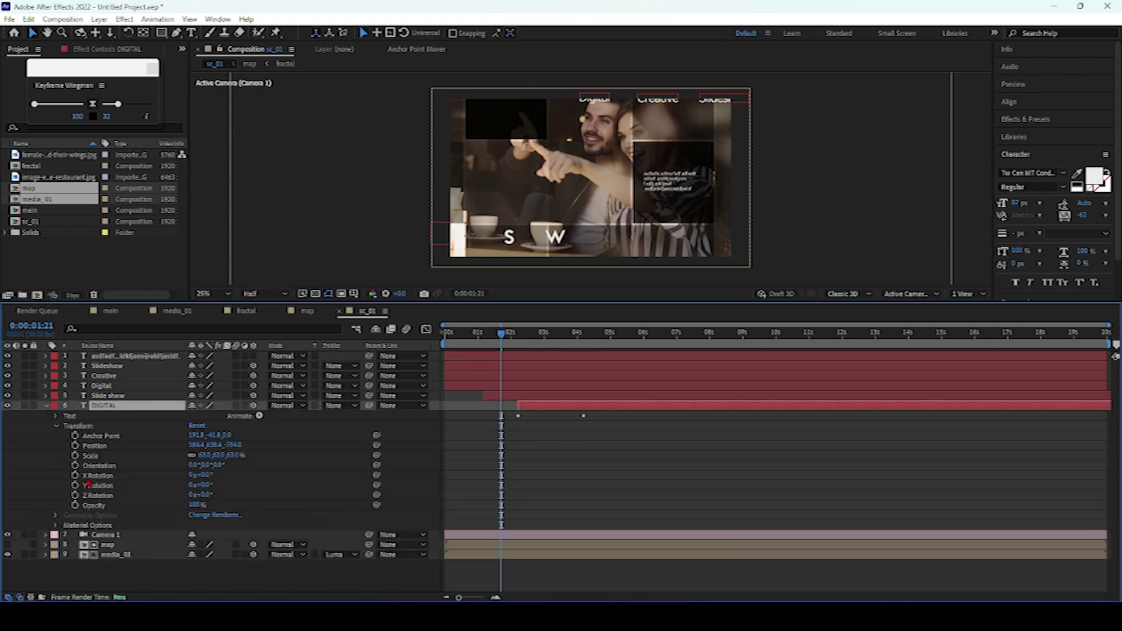
left_click(55, 417)
left_click(161, 457)
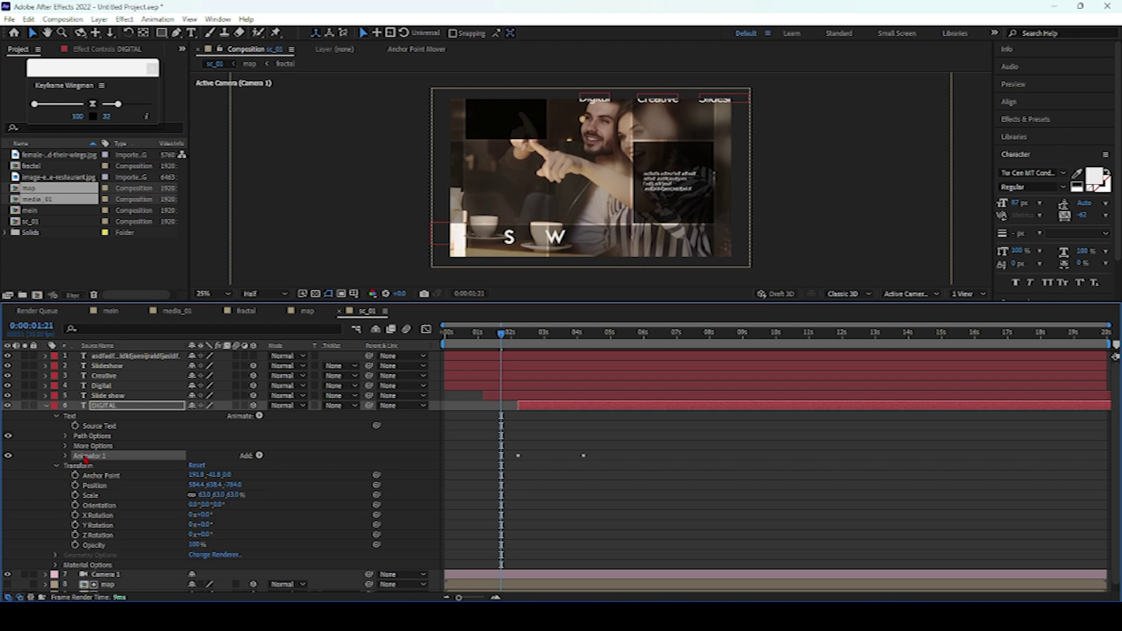
left_click(111, 356)
key("Return")
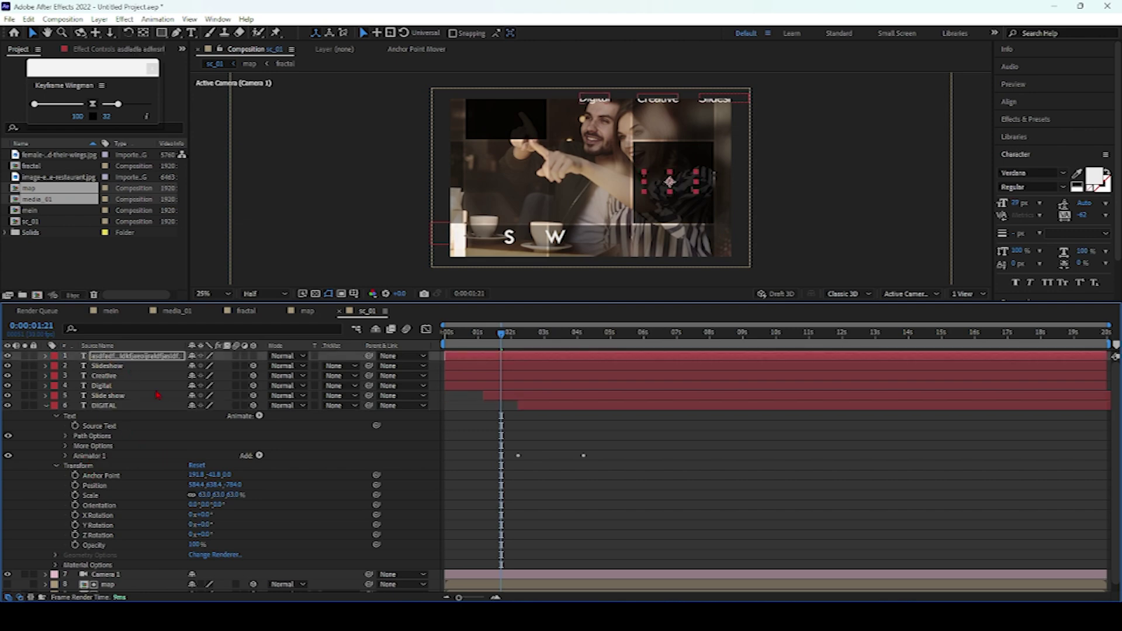
key("u")
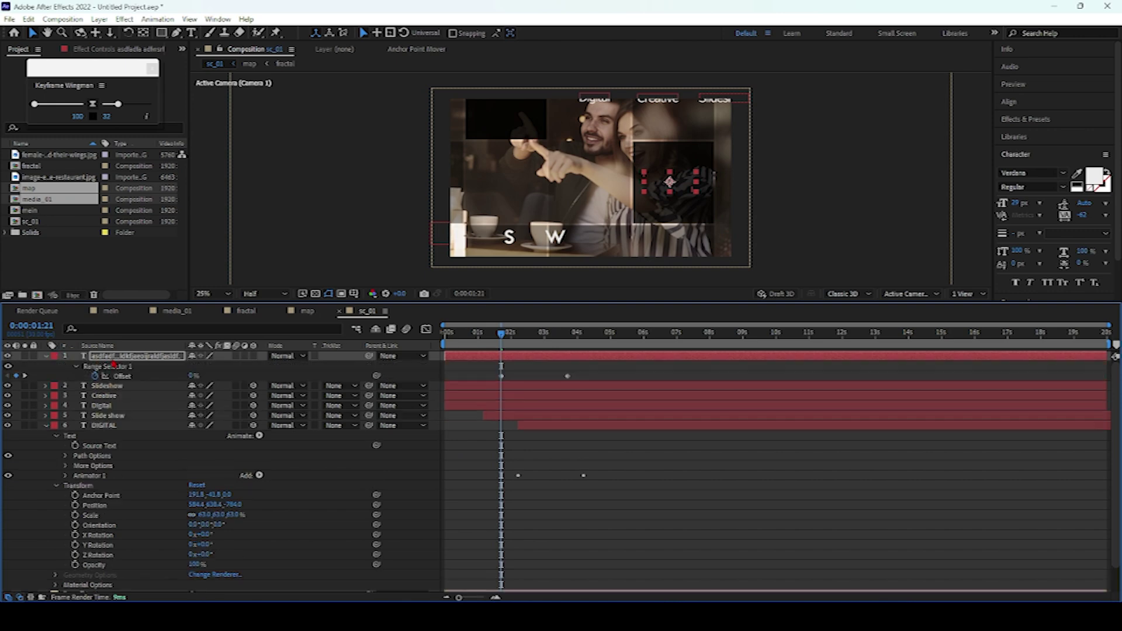
Turn off Randomize Order in the Advanced options of the paragraph's Range Selector 1.
left_click(77, 366)
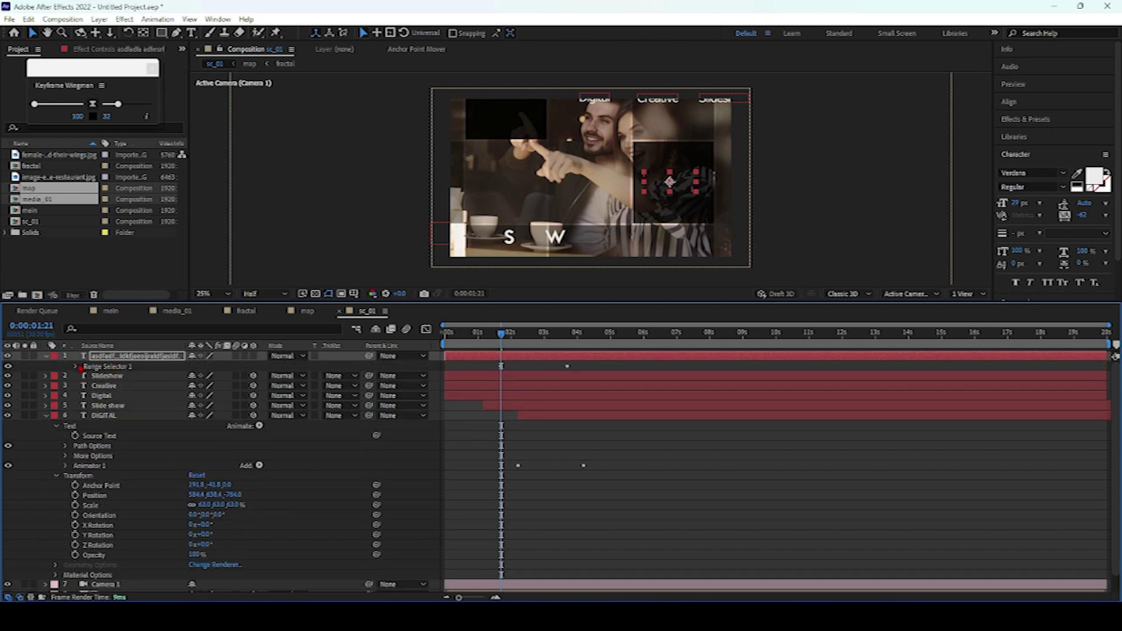
left_click(77, 366)
left_click(85, 406)
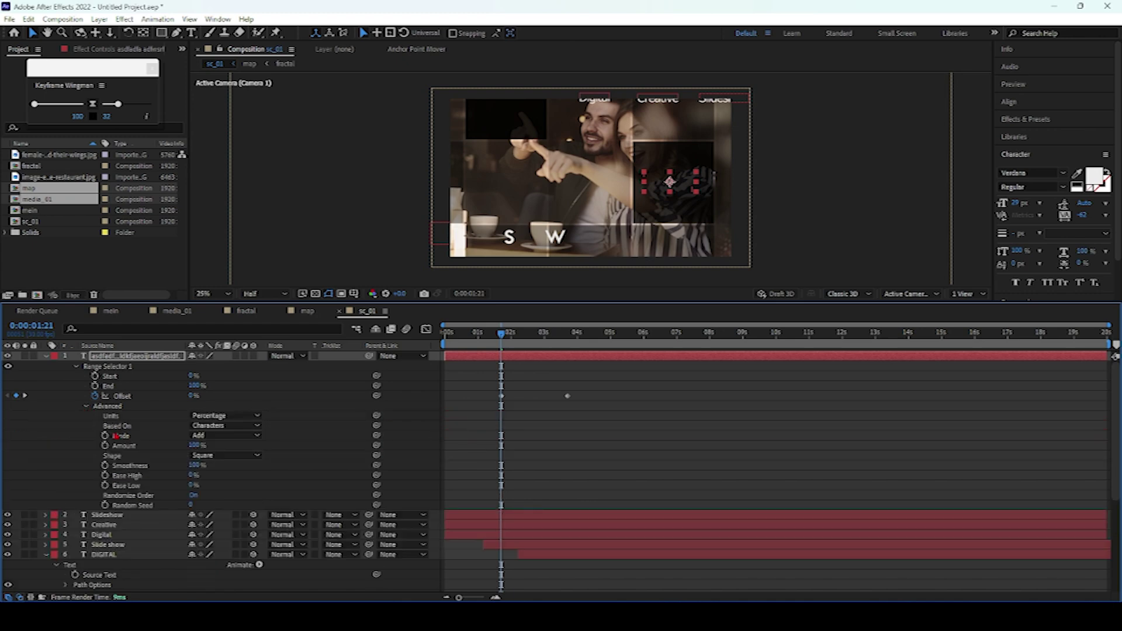
left_click(192, 495)
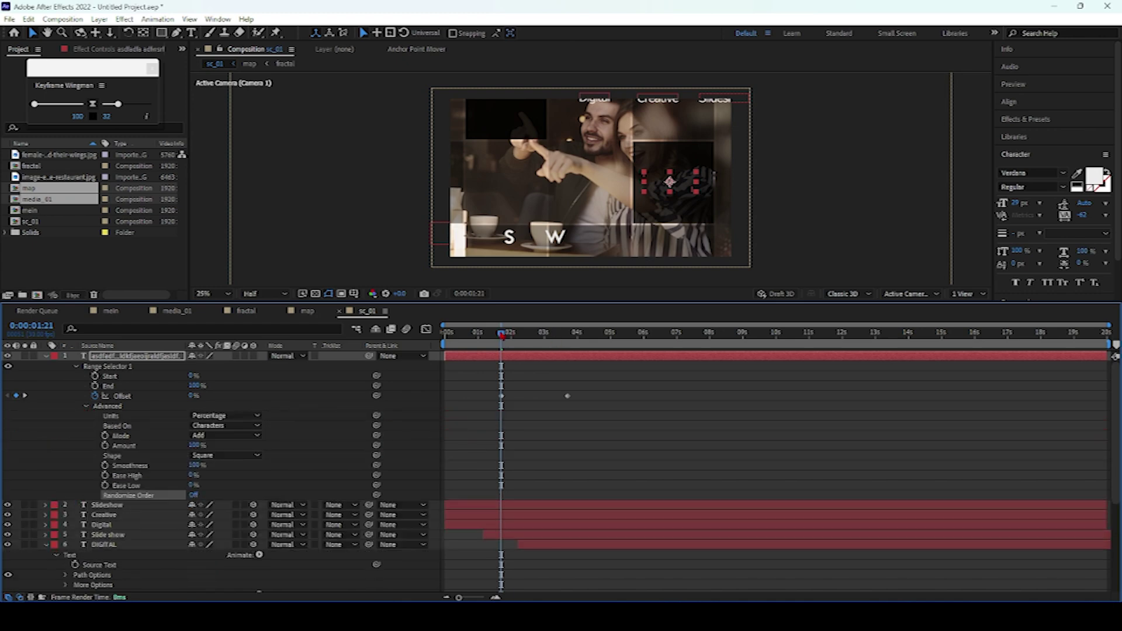
Preview the scene from the start and shift the paragraph layer to begin at about 1.6 s.
key("space")
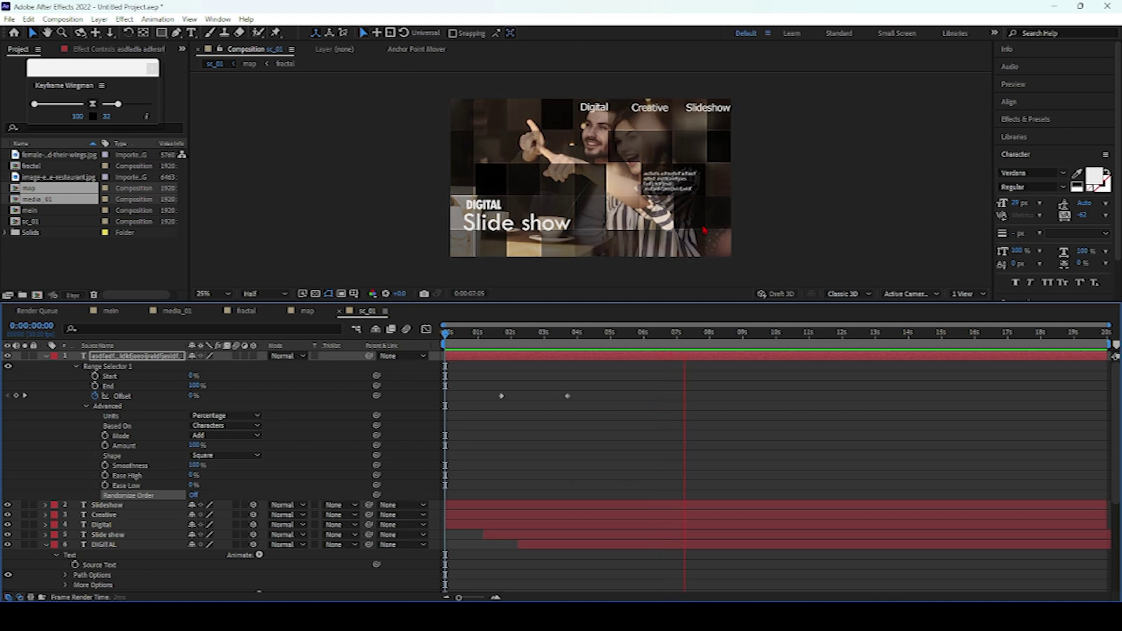
key("space")
left_click_drag(480, 359, 534, 358)
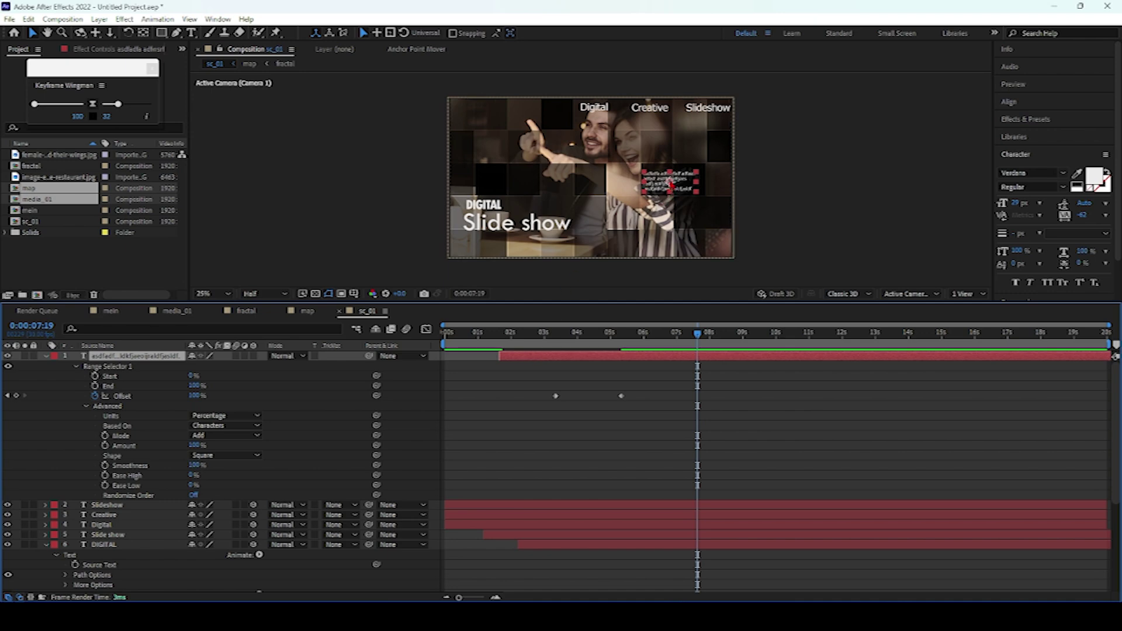
Duplicate the paragraph into the photo's upper-left corner, start the copy at about 3.3 s, and preview the scene.
key("ctrl+d")
left_click_drag(670, 184, 480, 116)
left_click_drag(522, 361, 574, 363)
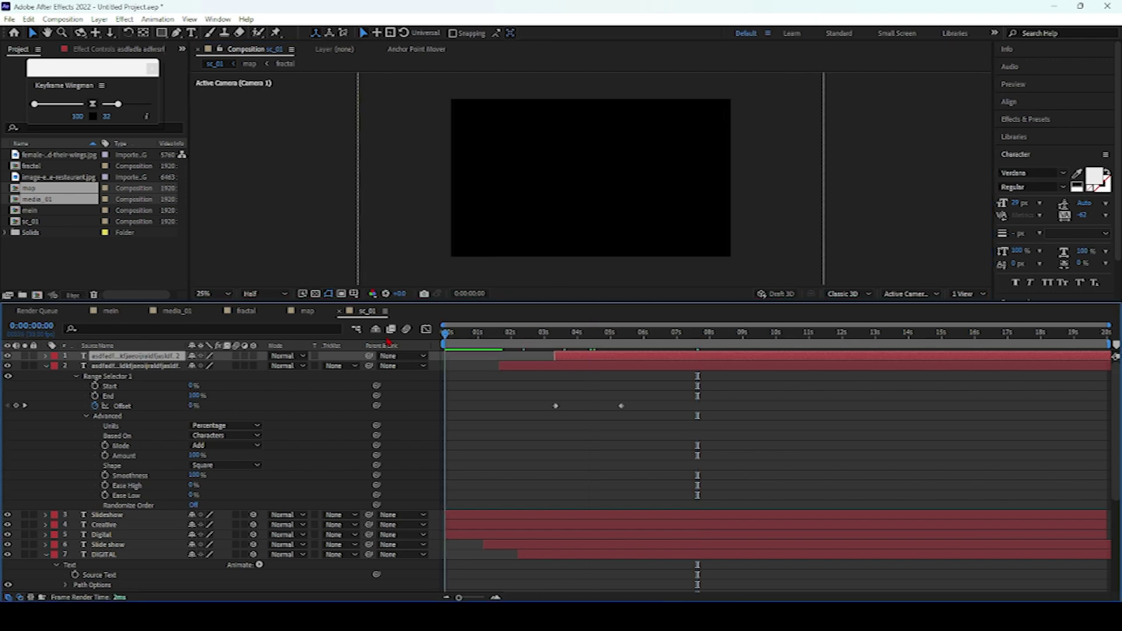
key("Home")
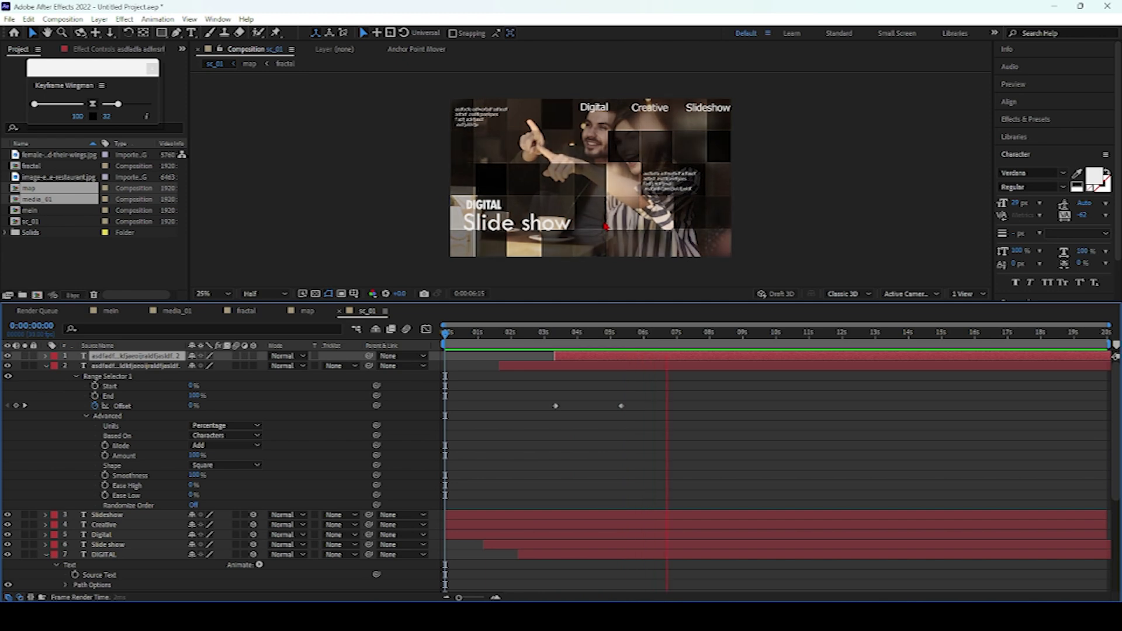
key("space")
Set the original paragraph's font size to 17 px and recentre it inside its dark block.
left_click(664, 191)
left_click(564, 368)
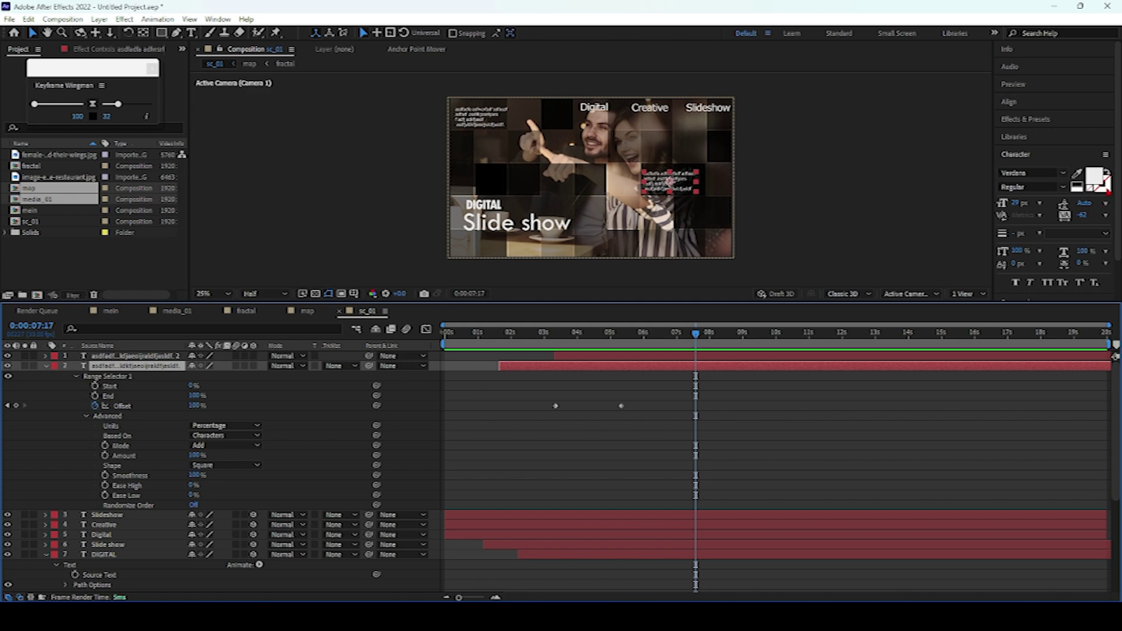
left_click(1018, 204)
key("Return")
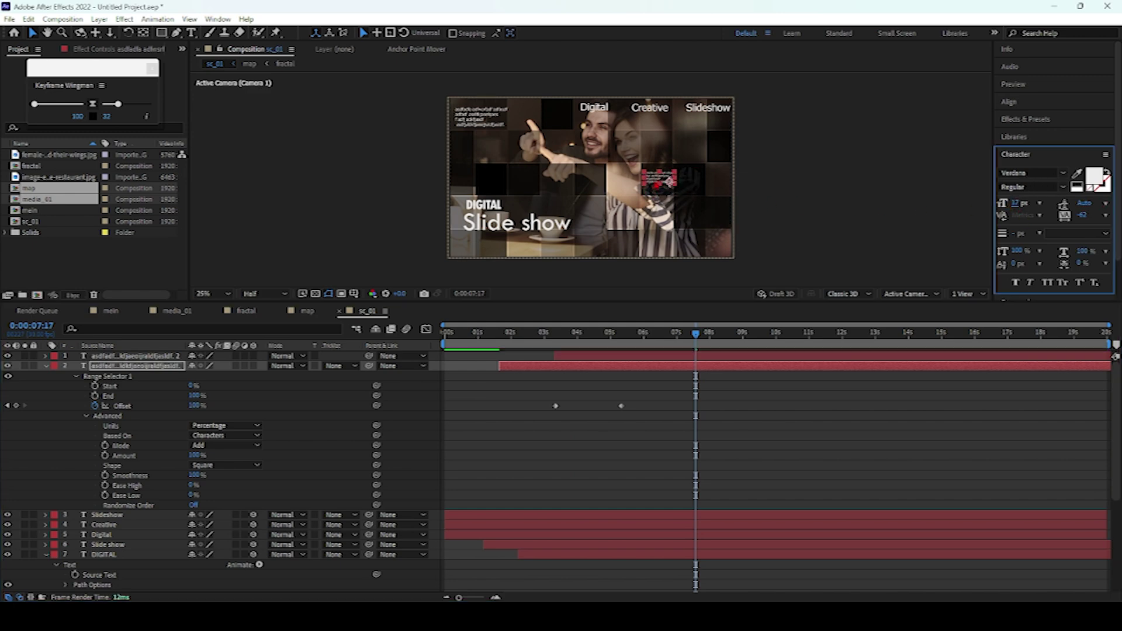
left_click_drag(658, 182, 678, 184)
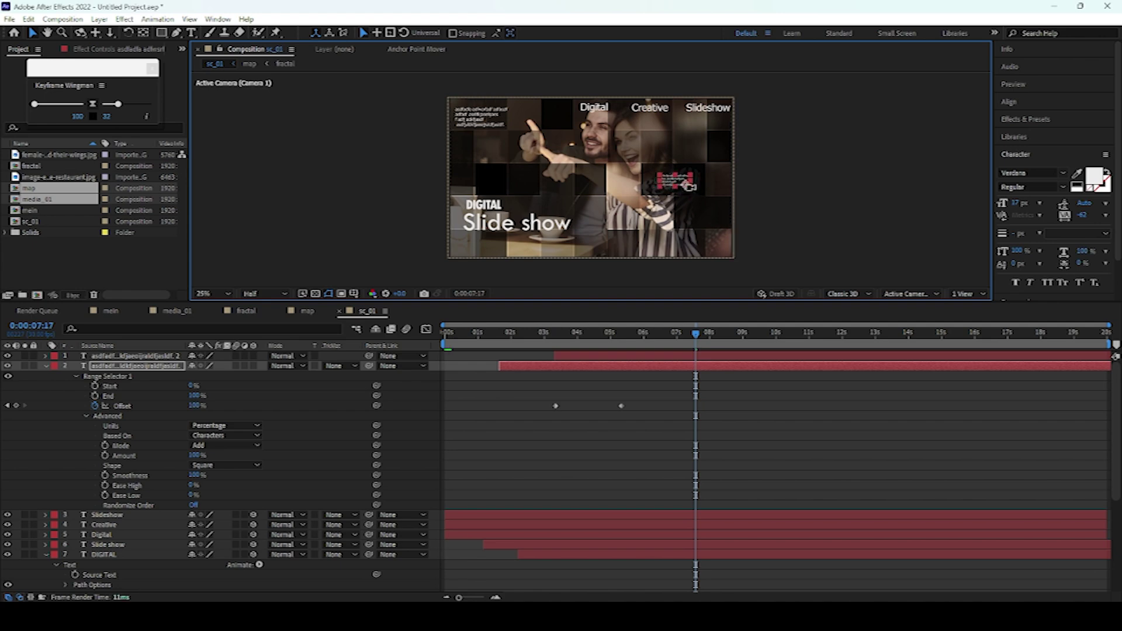
left_click(687, 184)
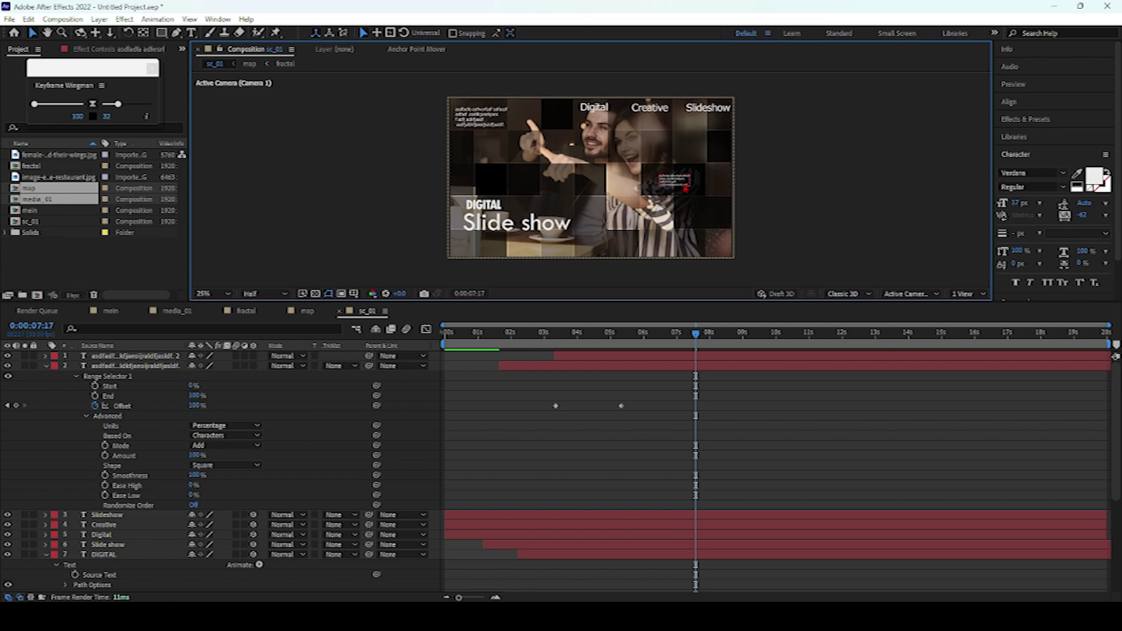
End the work area at 10 s and preview the scene in a maximized, fitted viewer with Keyframe Wingman closed.
left_click(685, 356)
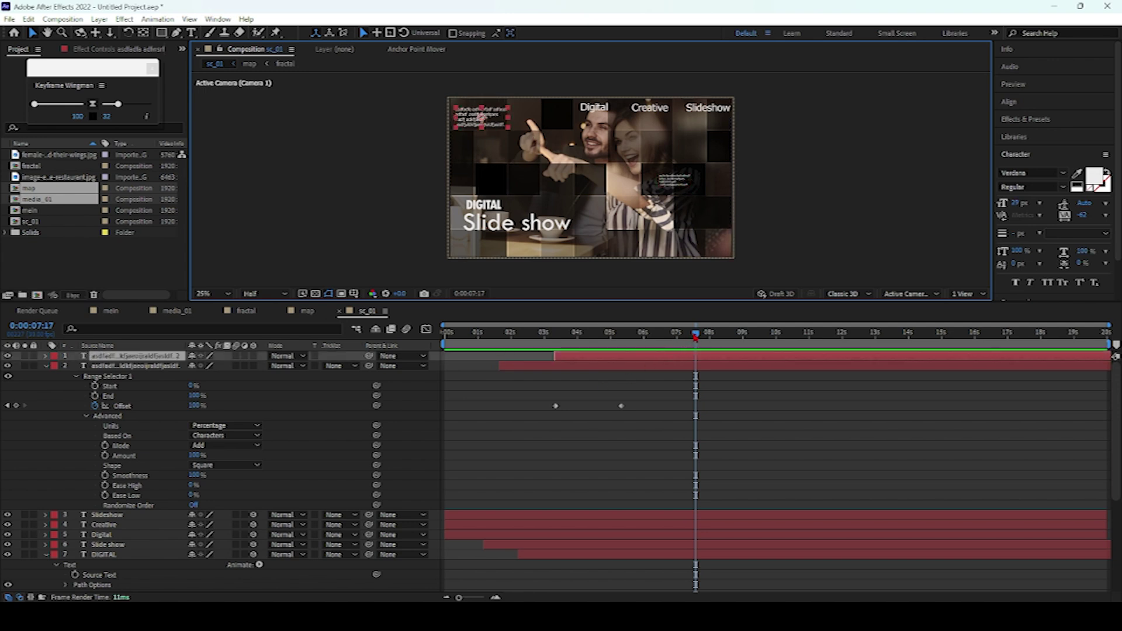
left_click_drag(1113, 347, 781, 371)
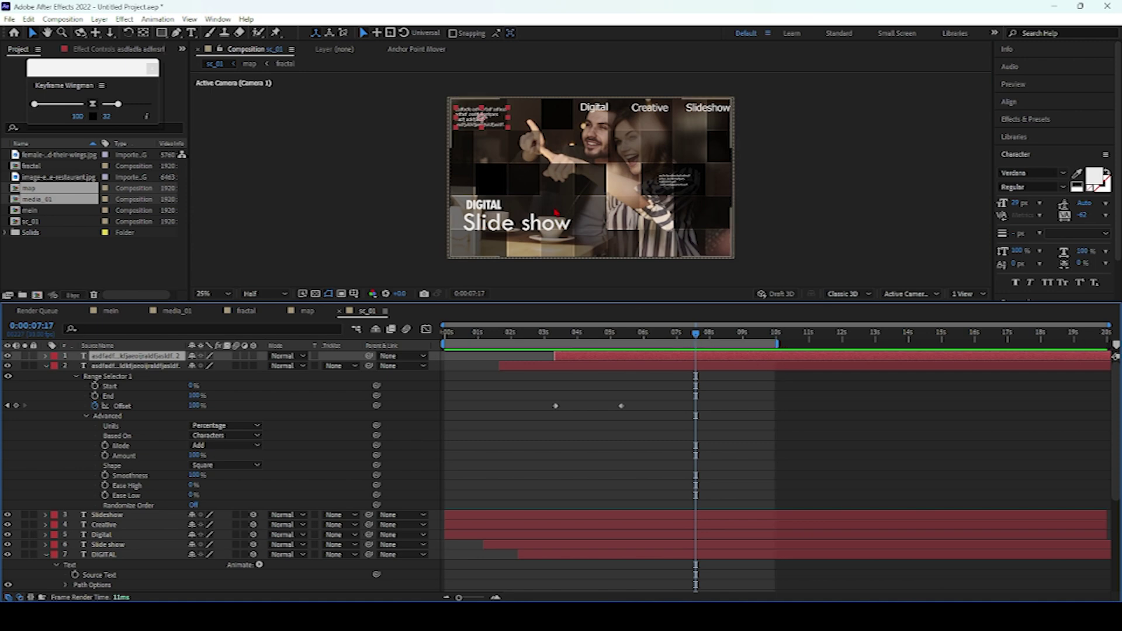
key("grave")
left_click(23, 595)
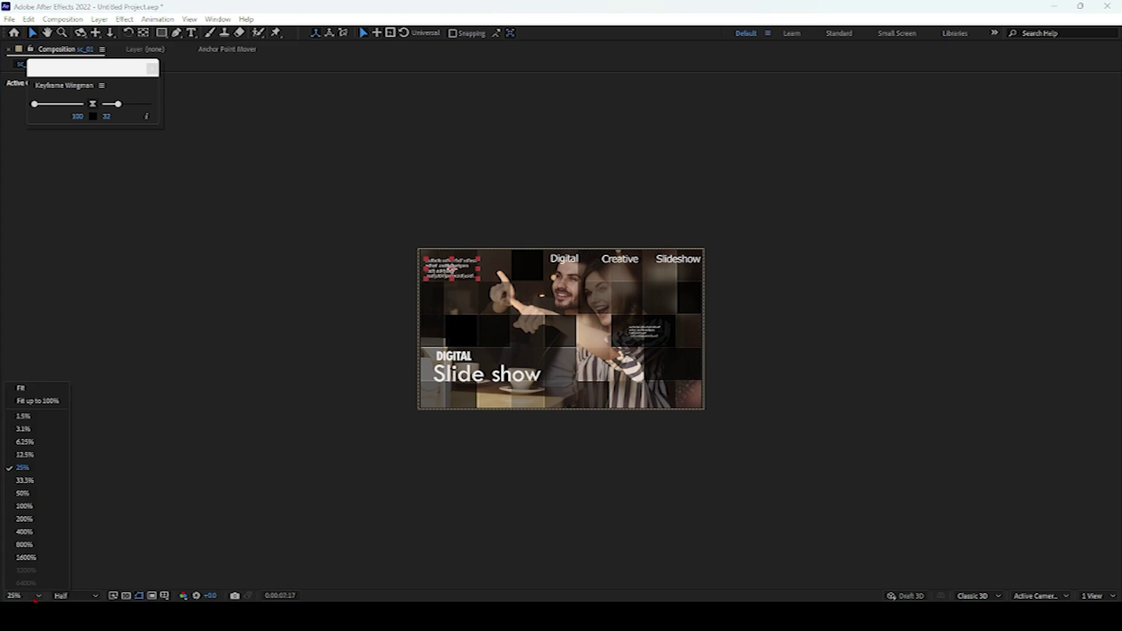
left_click(32, 396)
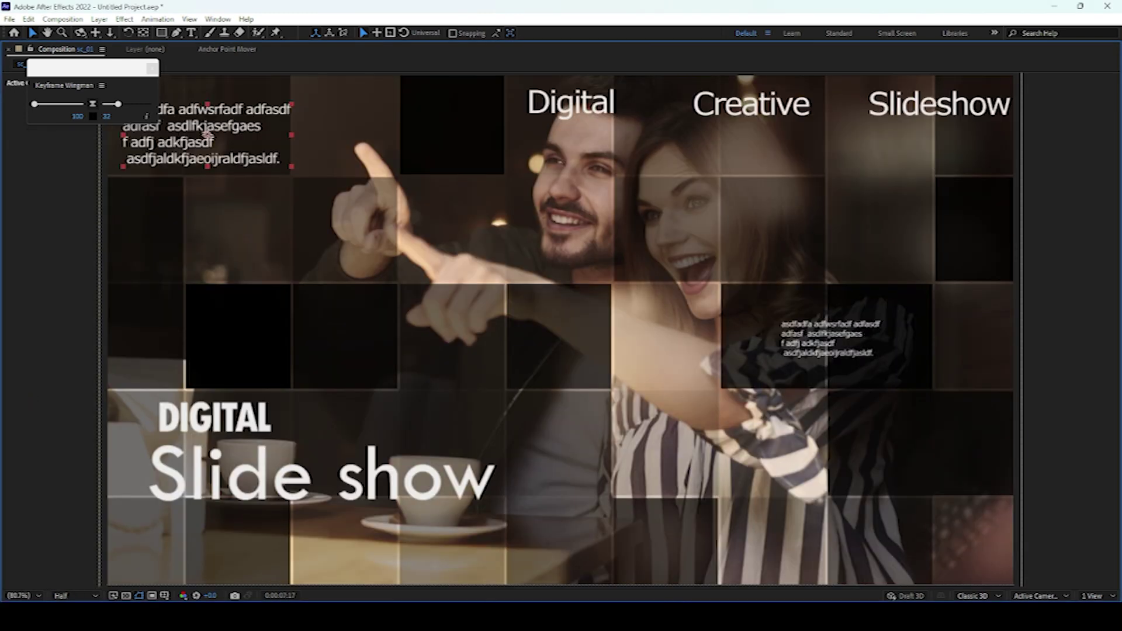
left_click(153, 69)
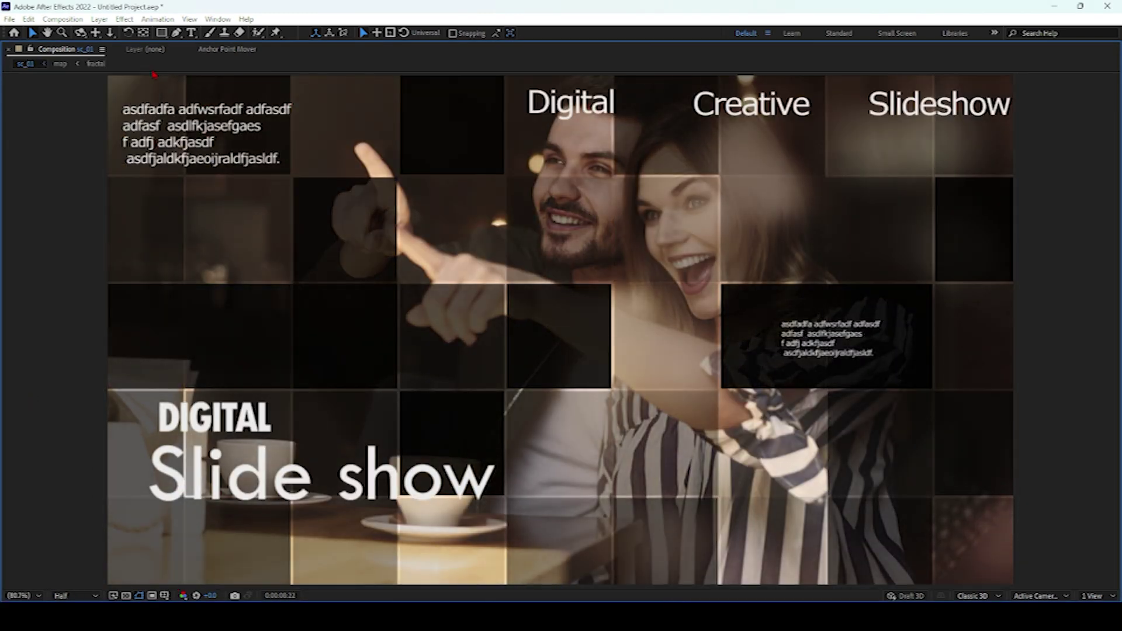